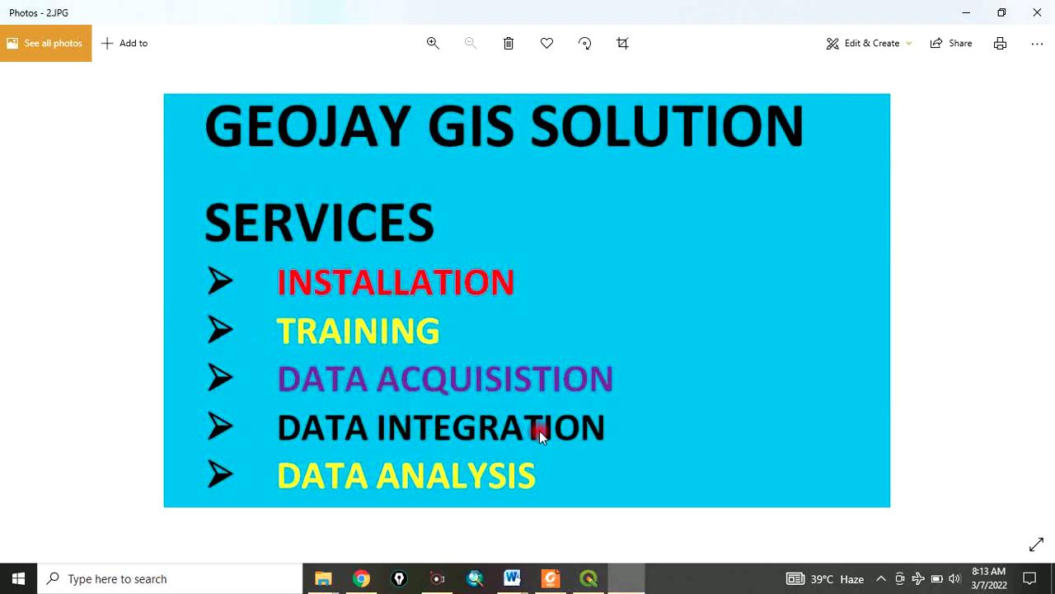
Step: Page through the introductory images, from the services list past the QGIS digitizing title to the subscribe picture
{"action": "key", "text": "Right"}
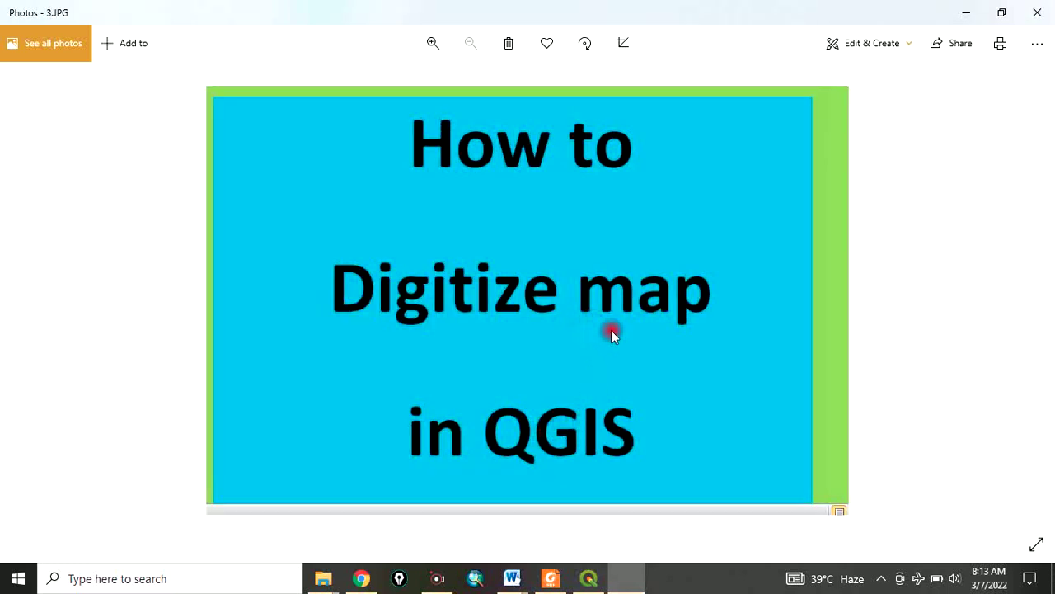
{"action": "mouse_move", "coordinate": [1044, 343]}
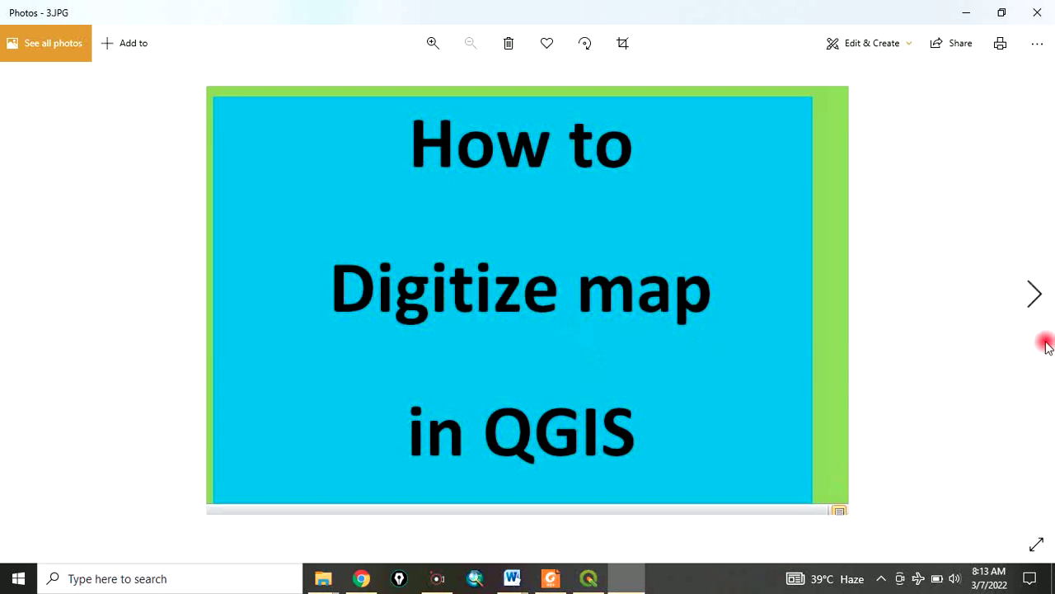
{"action": "left_click", "coordinate": [1038, 295]}
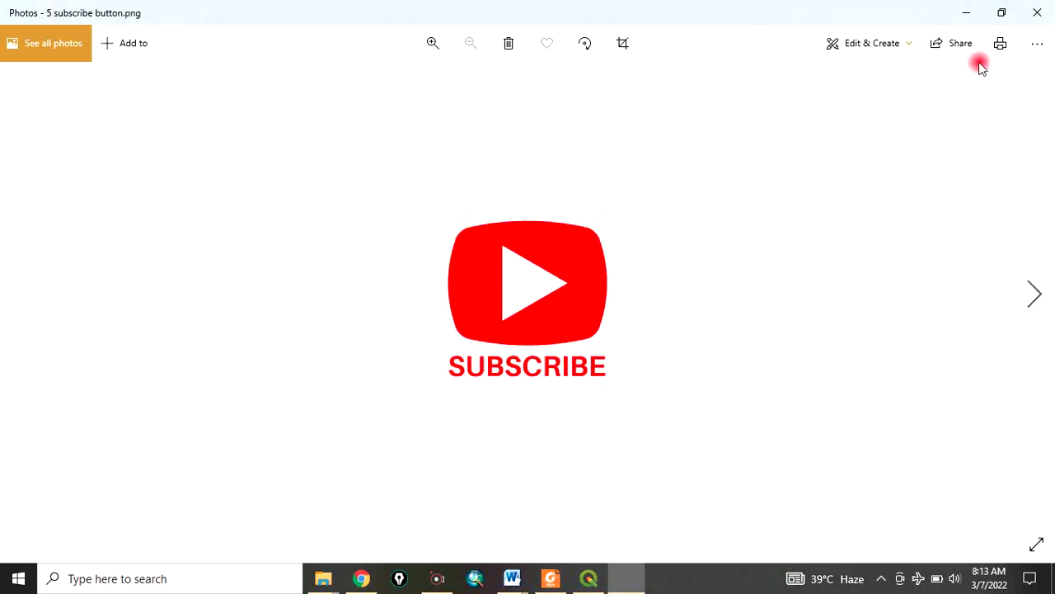
Step: Switch to the GIS practical manual in Word and read its definition of digitization
{"action": "left_click", "coordinate": [583, 582]}
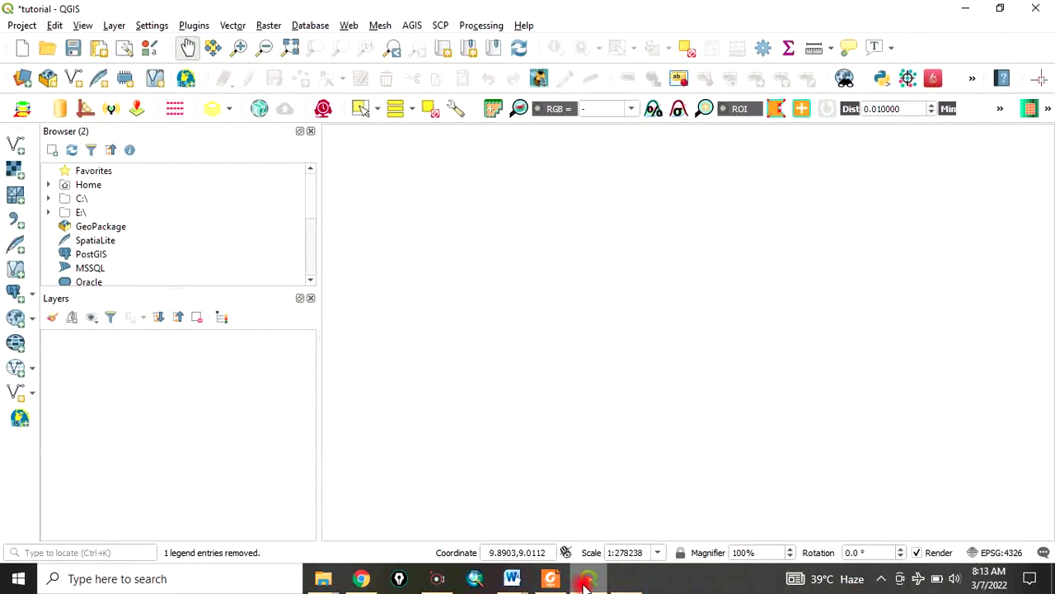
{"action": "mouse_move", "coordinate": [511, 585]}
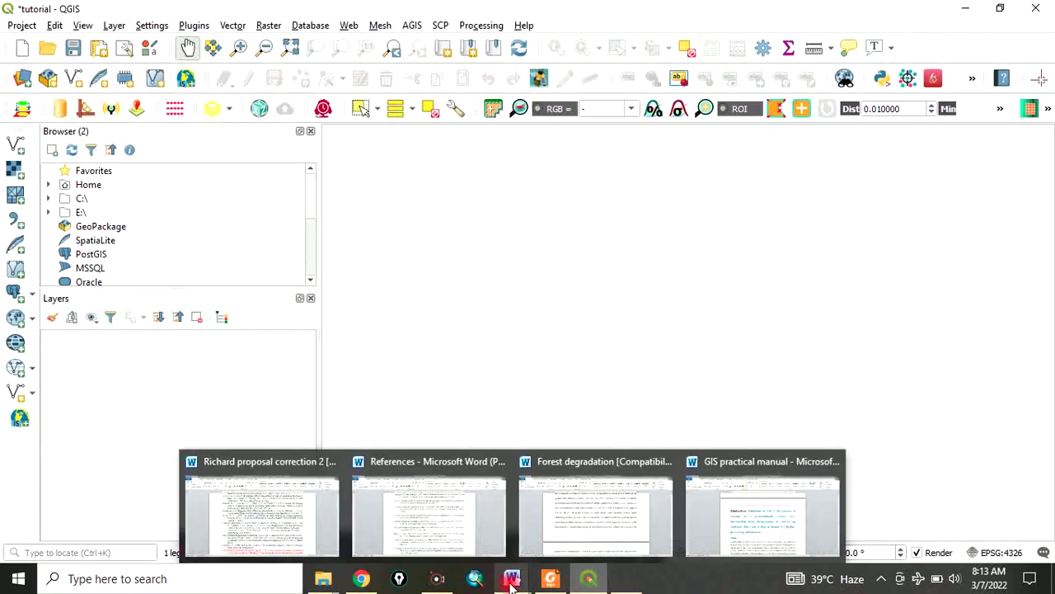
{"action": "left_click", "coordinate": [746, 505]}
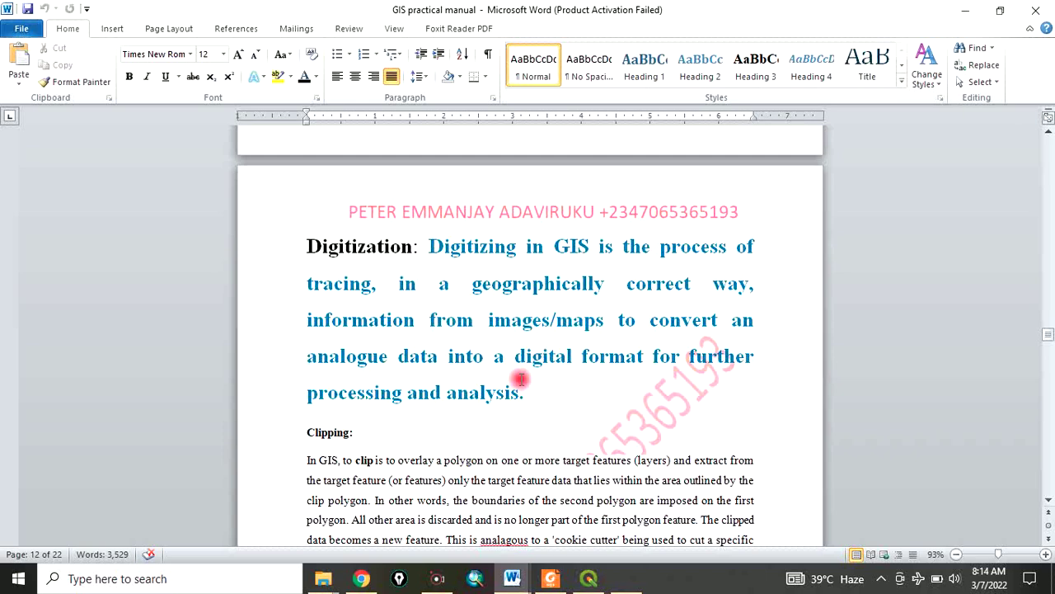
Step: Switch to QGIS and add the raster SHENDAM 212NE_modified.tif from the Tutorial folder to the project
{"action": "left_click", "coordinate": [590, 578]}
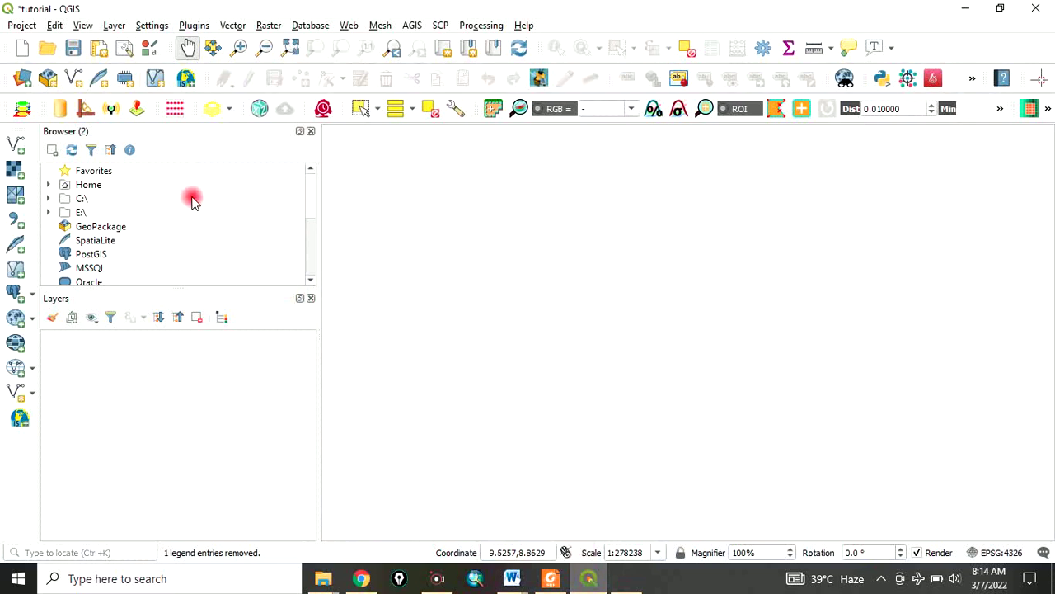
{"action": "left_click", "coordinate": [14, 170]}
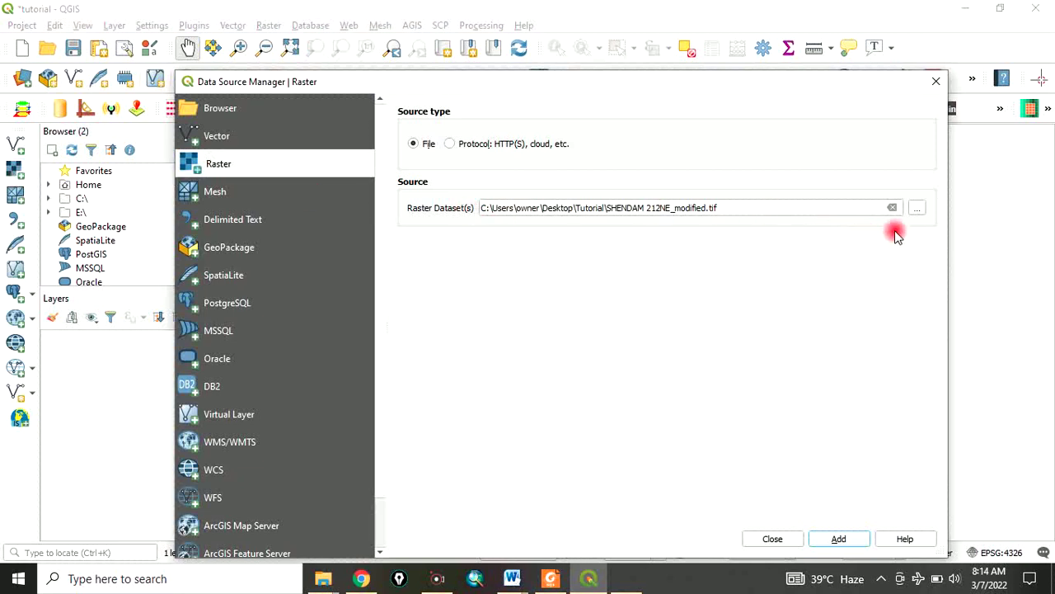
{"action": "left_click", "coordinate": [918, 212]}
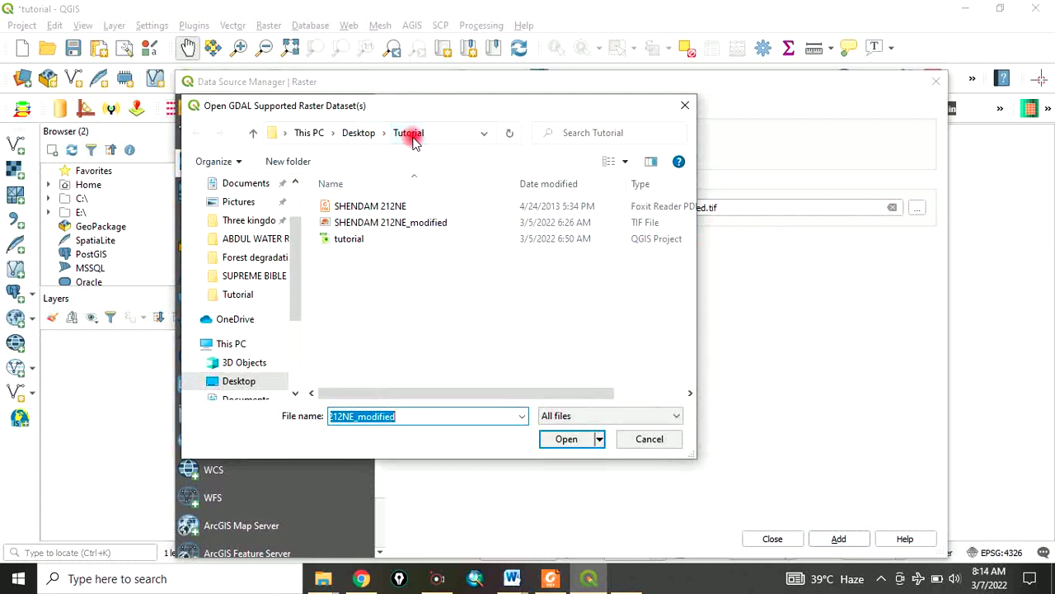
{"action": "left_click", "coordinate": [394, 224]}
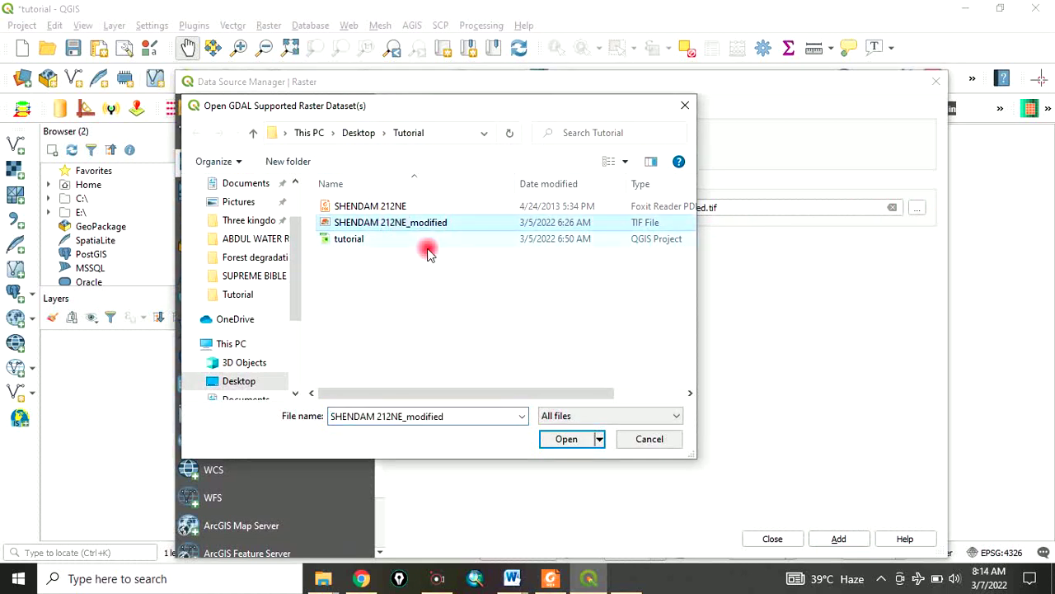
{"action": "left_click", "coordinate": [560, 440]}
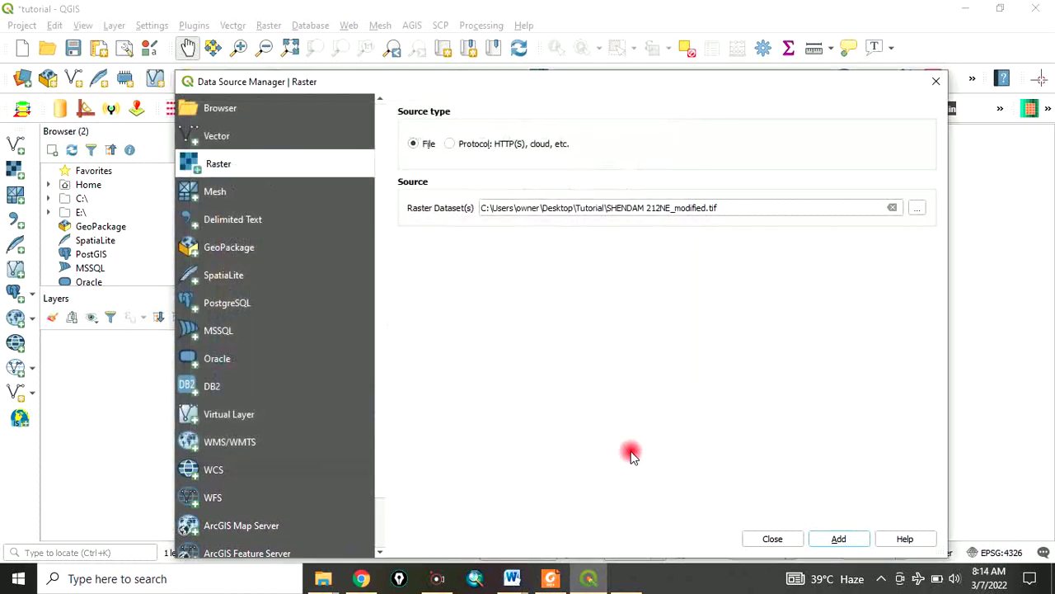
{"action": "left_click", "coordinate": [839, 540]}
{"action": "left_click", "coordinate": [768, 539]}
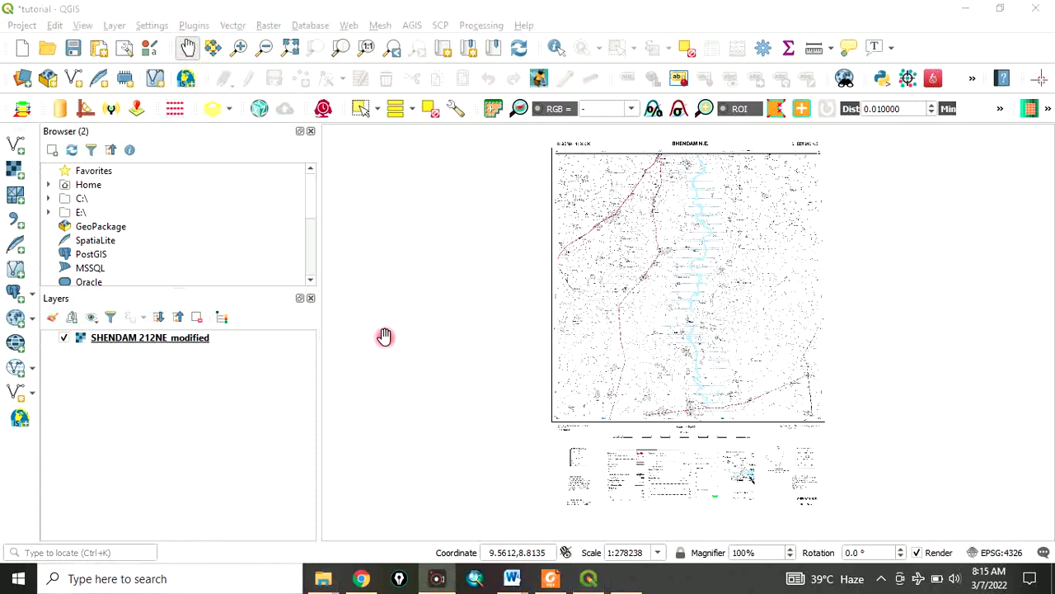
Step: Start a new shapefile layer and set its file name to Boundary in the Tutorial folder
{"action": "left_click", "coordinate": [403, 318]}
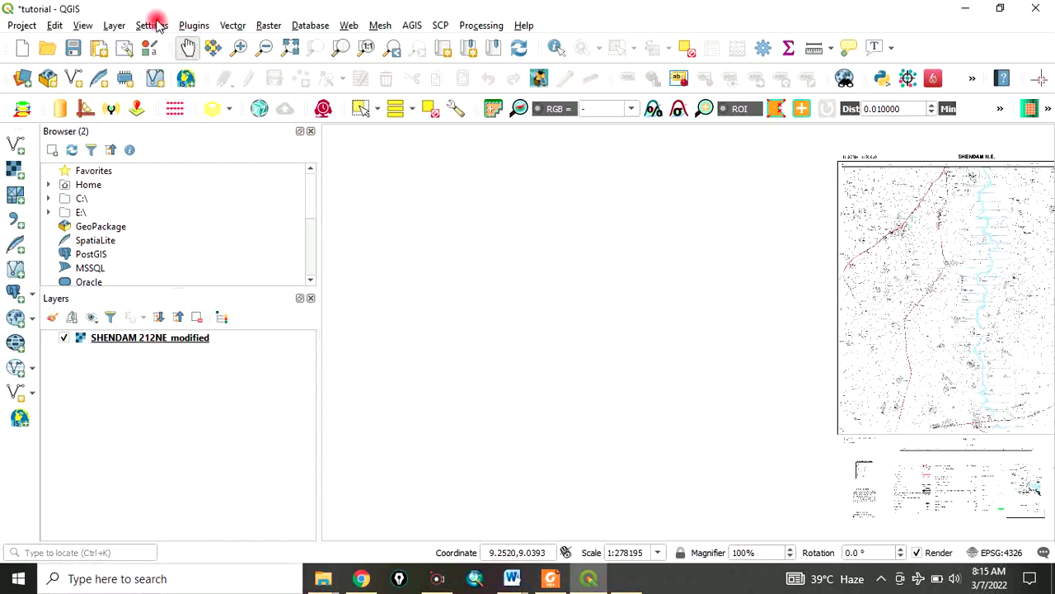
{"action": "left_click", "coordinate": [116, 25]}
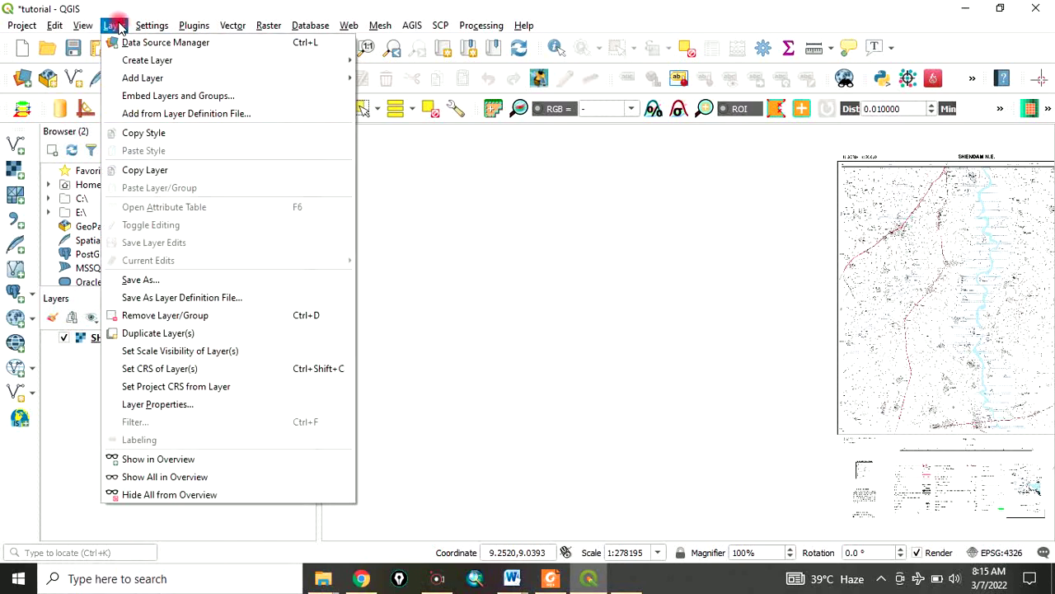
{"action": "left_click", "coordinate": [153, 61]}
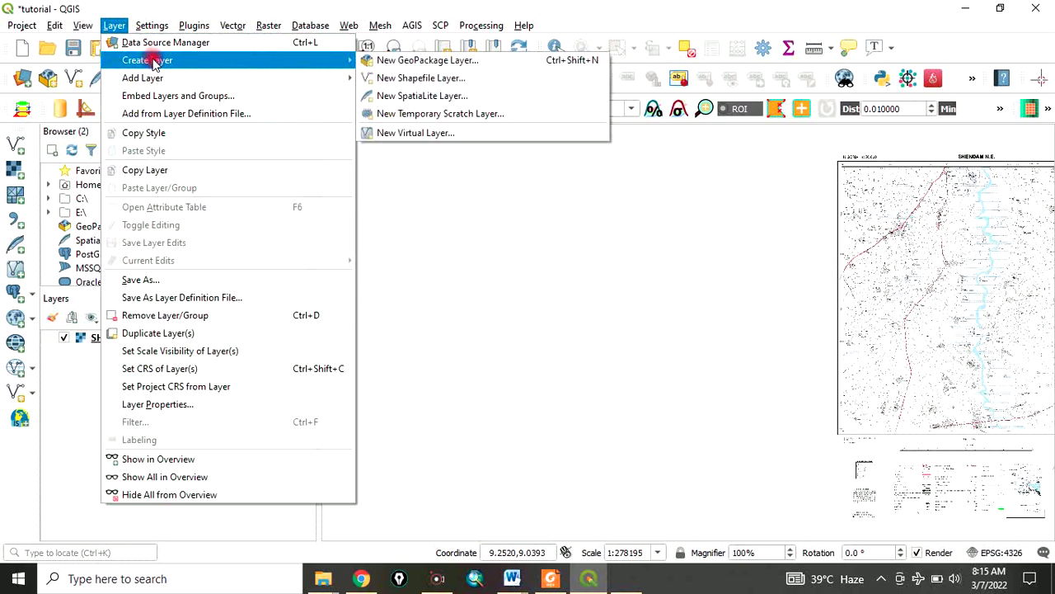
{"action": "left_click", "coordinate": [396, 79]}
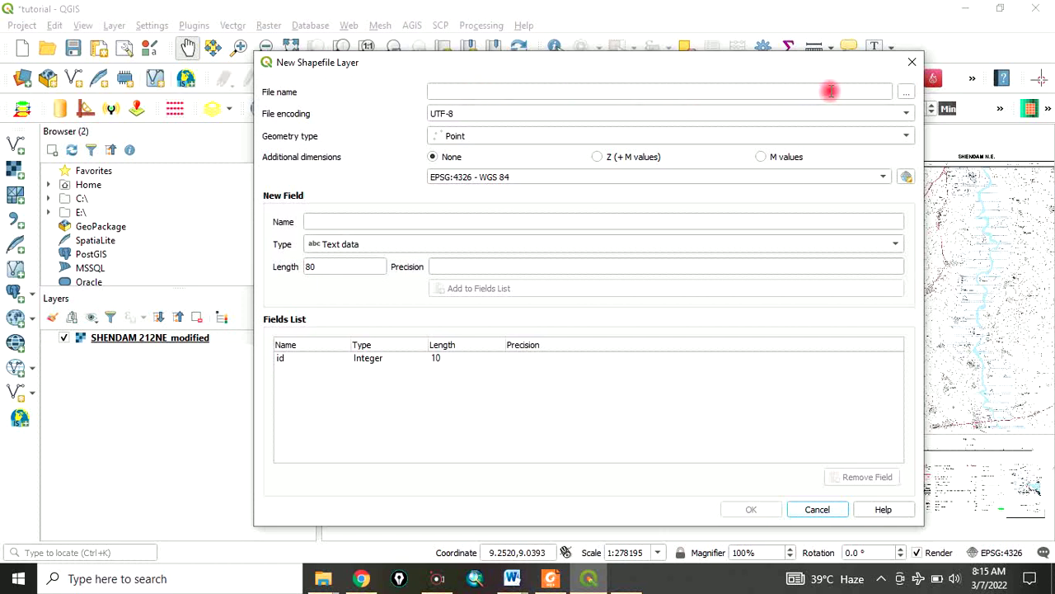
{"action": "left_click", "coordinate": [904, 93]}
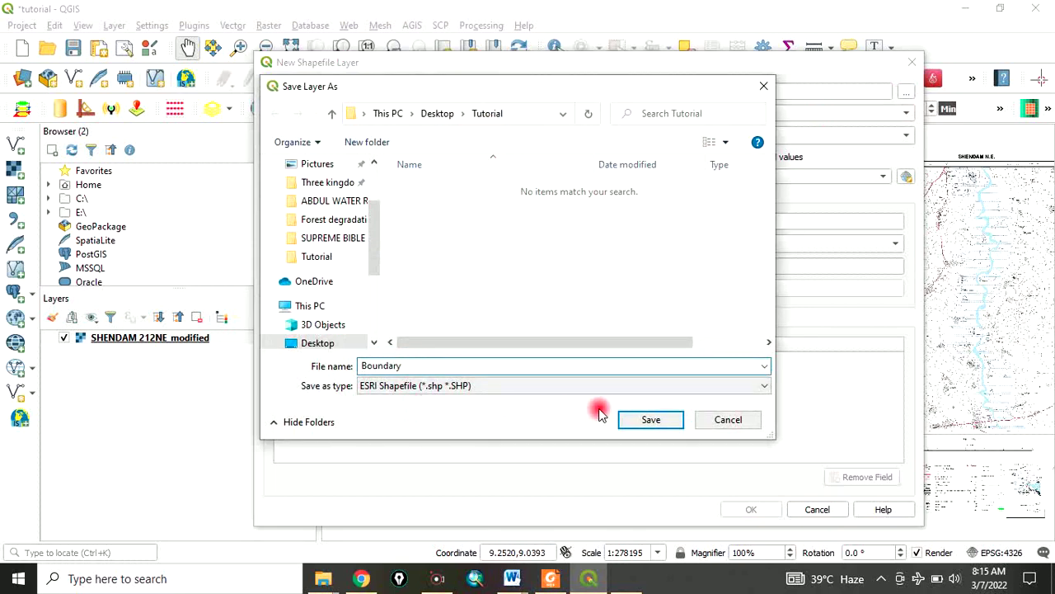
{"action": "left_click", "coordinate": [651, 419]}
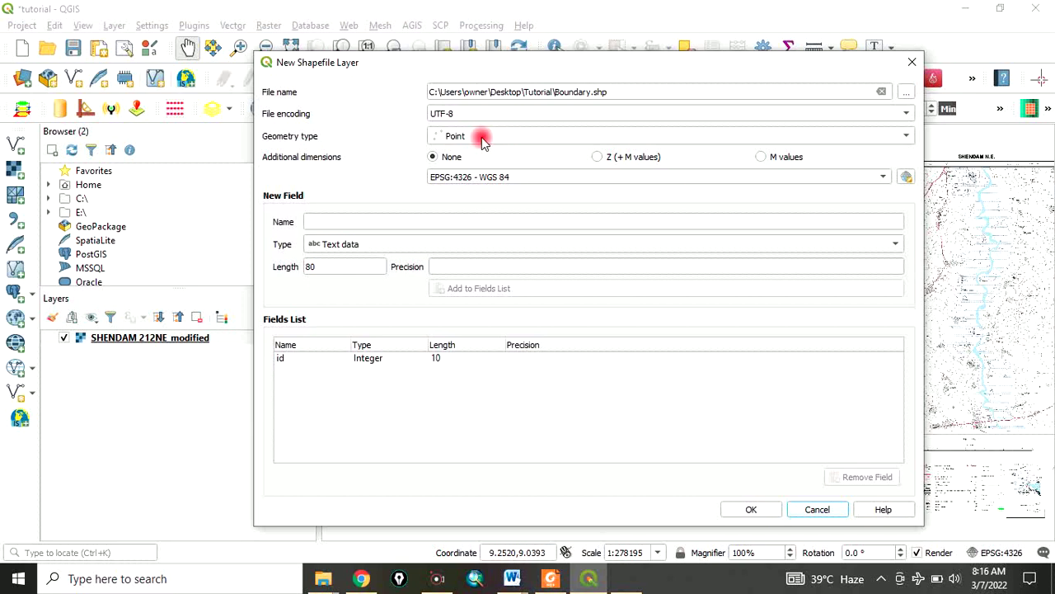
Step: Create the shapefile with Polygon geometry and an additional text field named Boundary
{"action": "left_click", "coordinate": [483, 137]}
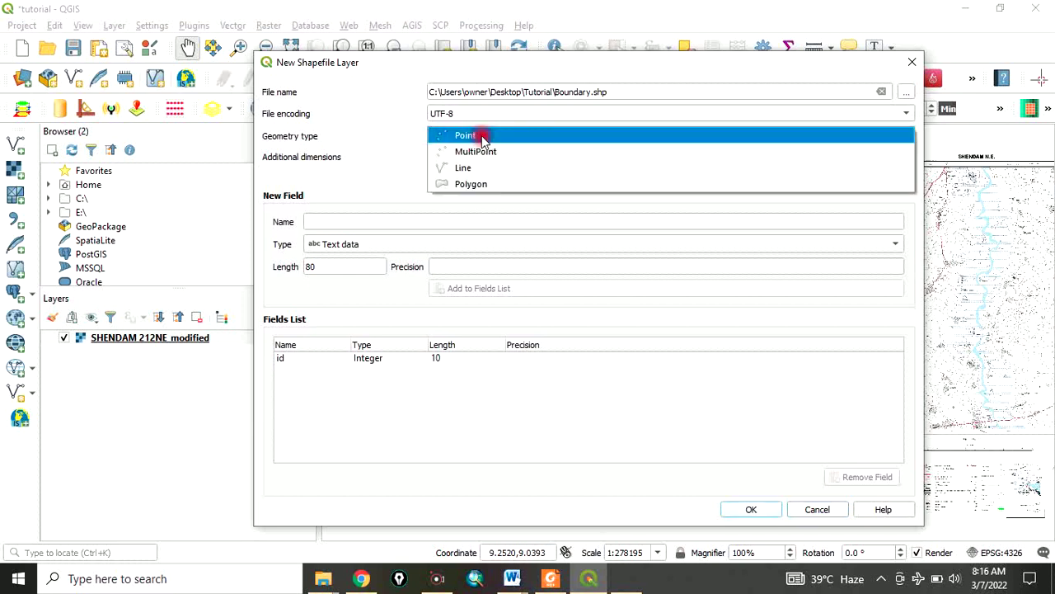
{"action": "left_click", "coordinate": [484, 184]}
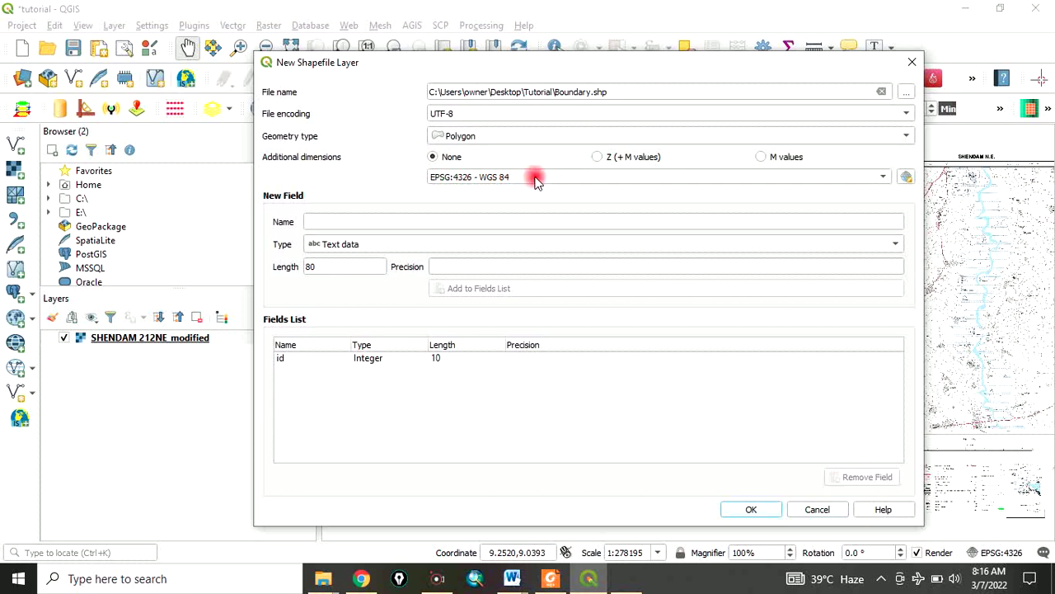
{"action": "left_click", "coordinate": [342, 224]}
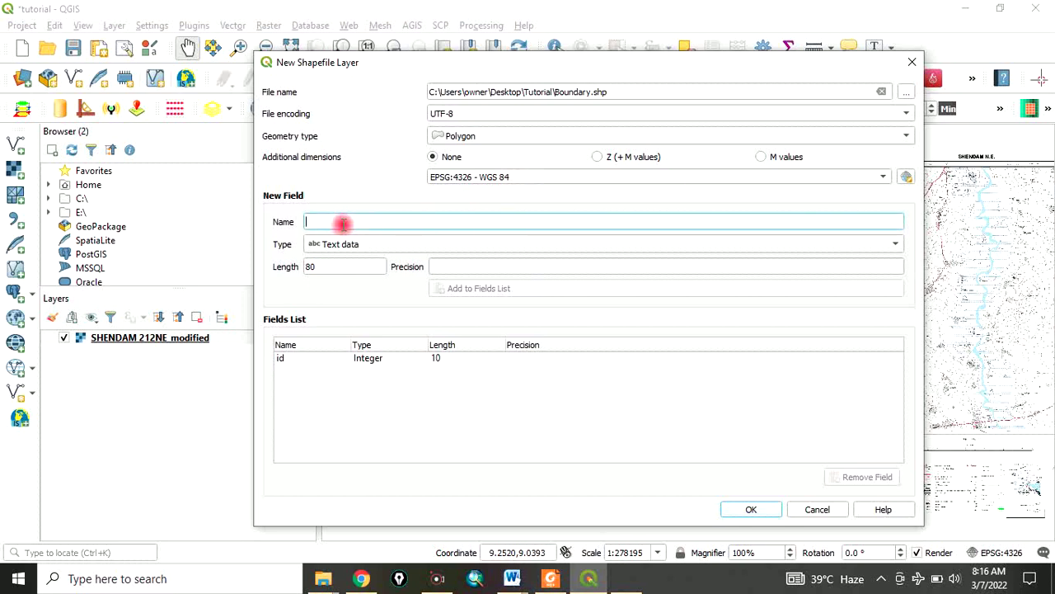
{"action": "type", "text": "Boundary"}
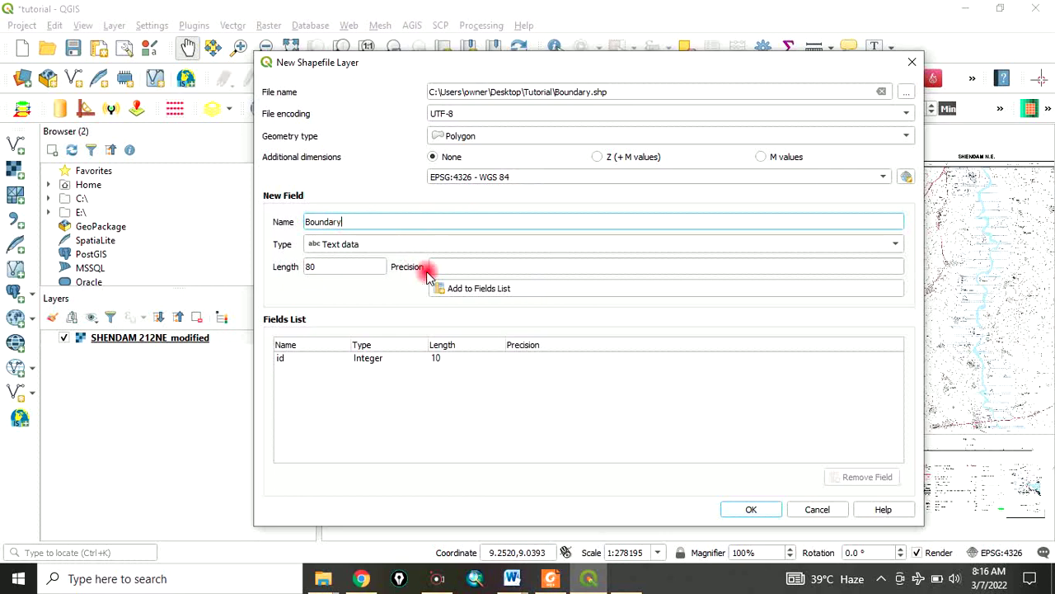
{"action": "left_click", "coordinate": [474, 290]}
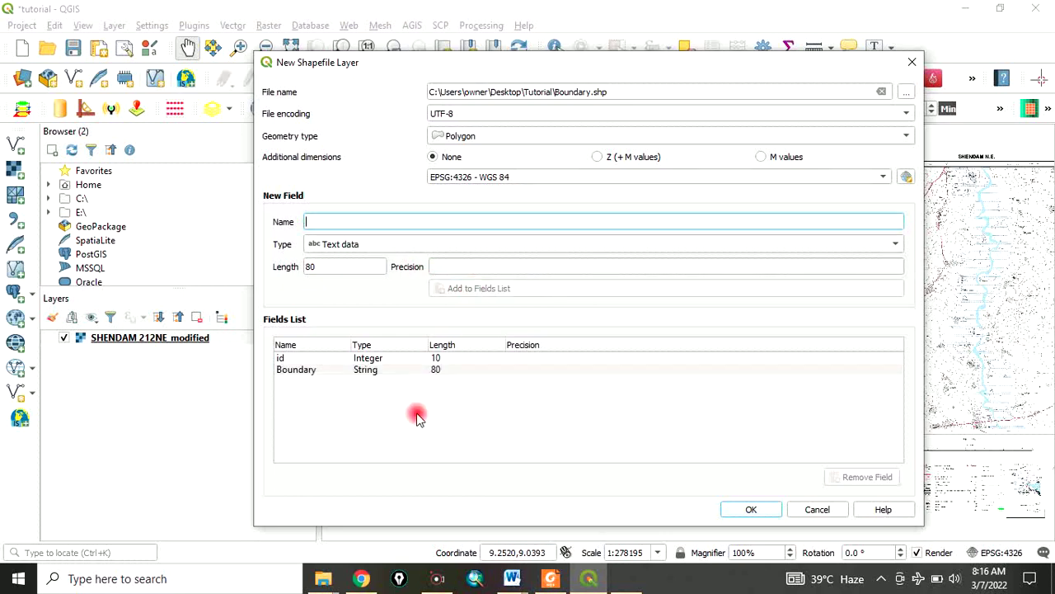
{"action": "left_click", "coordinate": [752, 510]}
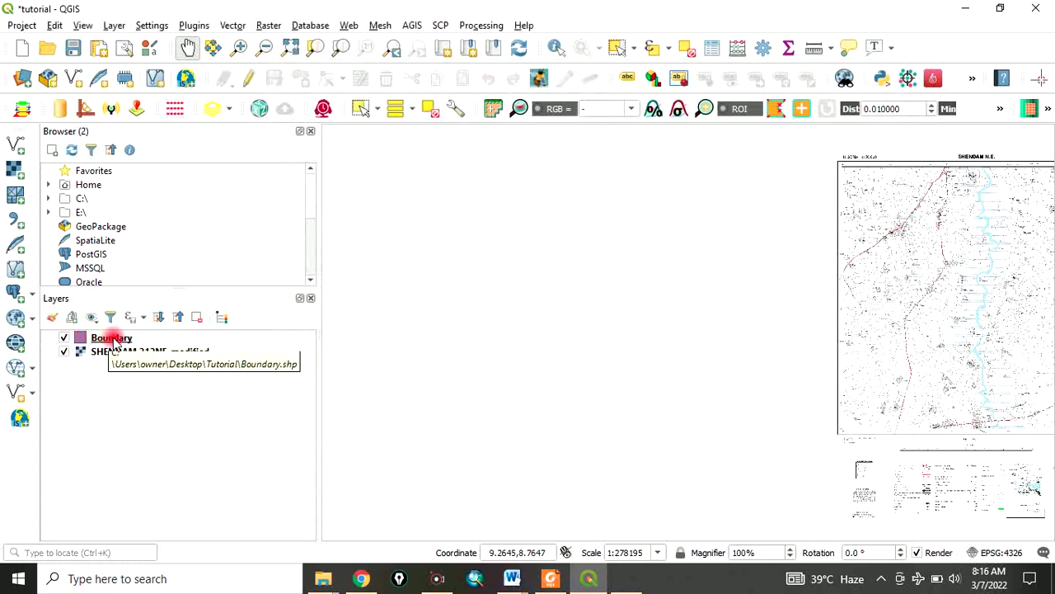
Step: Enable editing on the Boundary layer
{"action": "left_click_drag", "start_coordinate": [895, 354], "coordinate": [573, 352]}
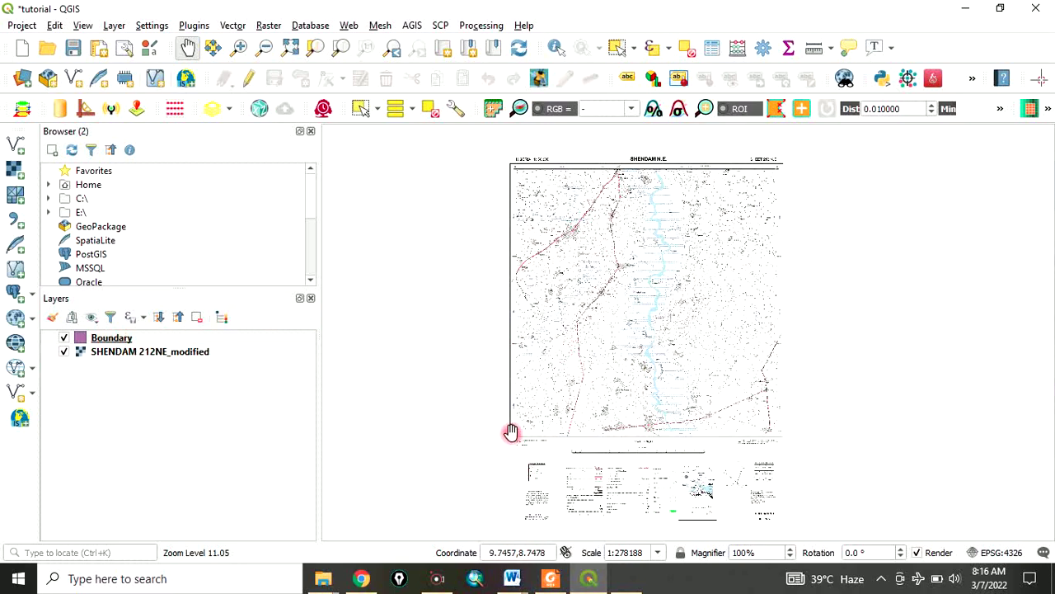
{"action": "scroll", "coordinate": [520, 406], "scroll_direction": "up", "scroll_amount": 1}
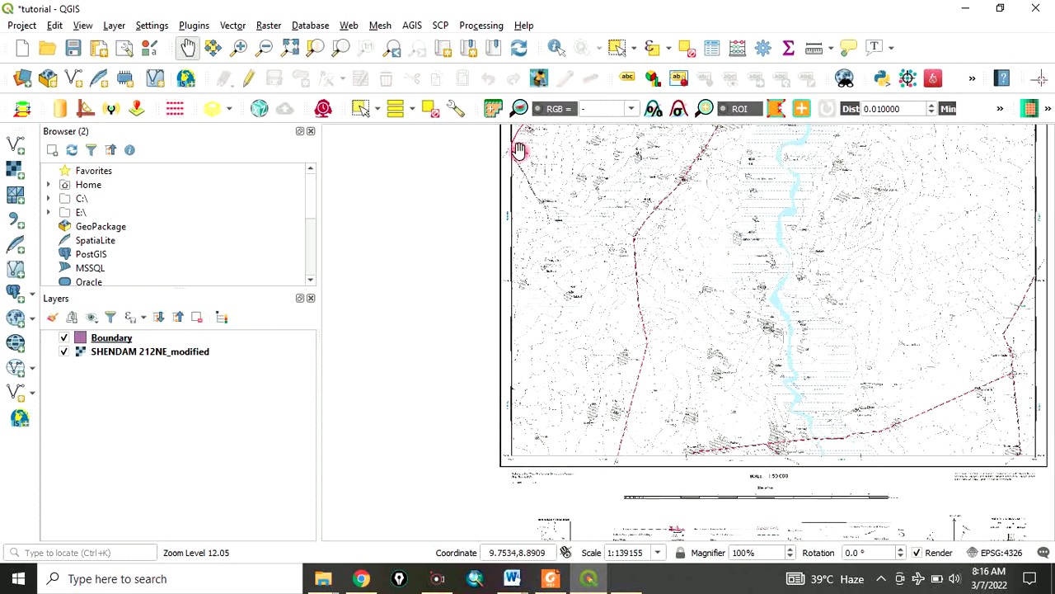
{"action": "left_click", "coordinate": [120, 340]}
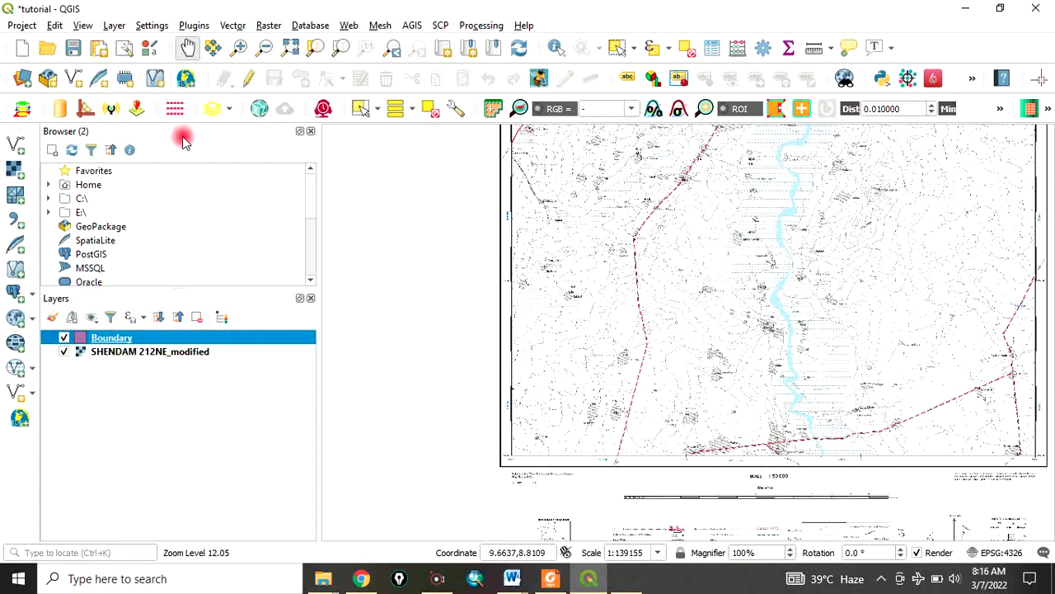
{"action": "left_click", "coordinate": [246, 79]}
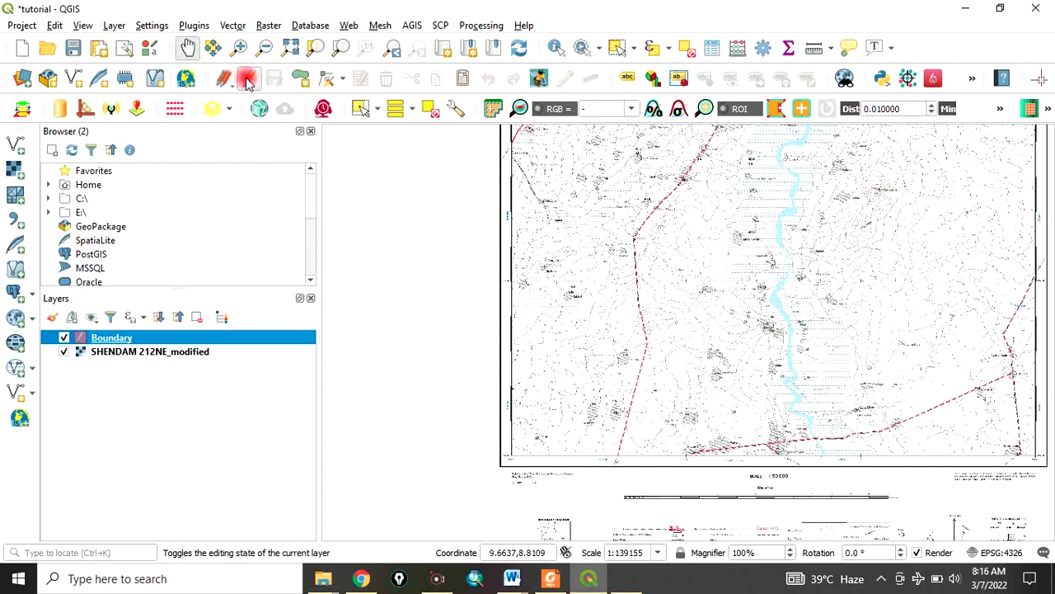
Step: Begin a polygon feature with its first vertex at the map frame's south-west corner, at 8°45'N, 9°45'E
{"action": "left_click", "coordinate": [298, 83]}
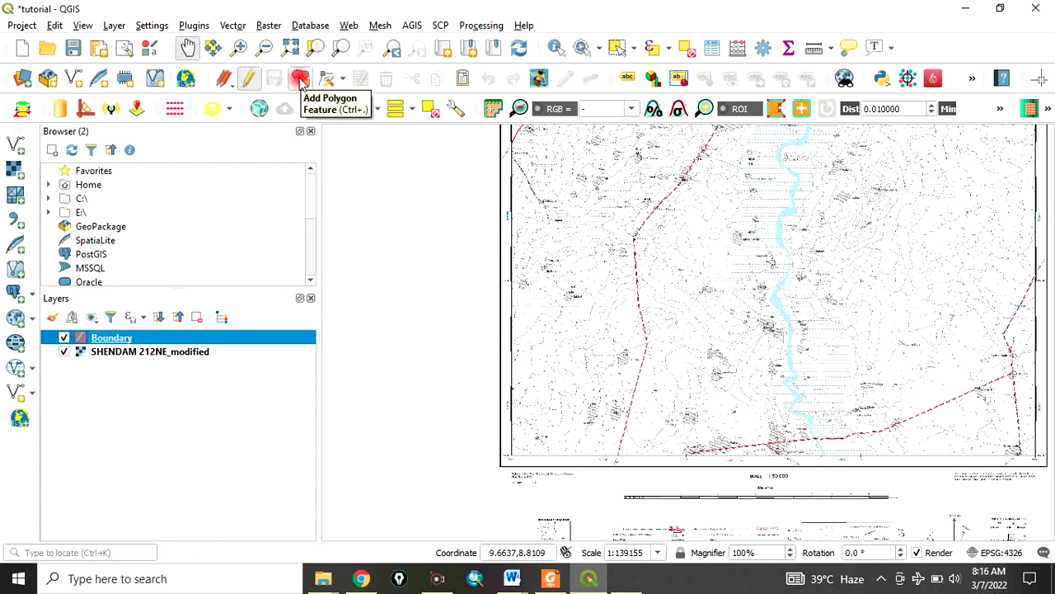
{"action": "left_click", "coordinate": [520, 461]}
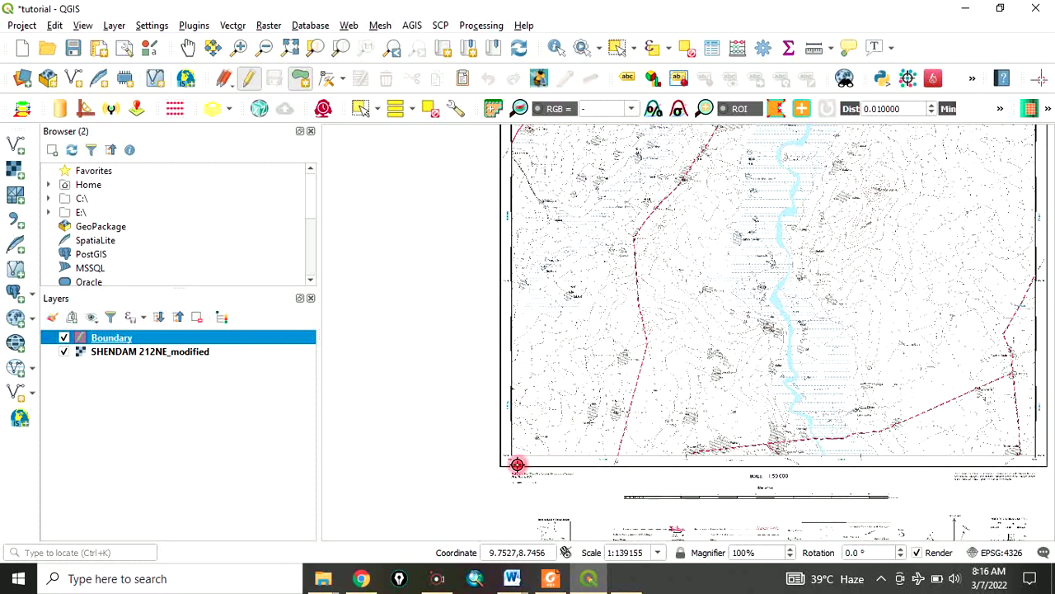
{"action": "scroll", "coordinate": [517, 464], "scroll_direction": "down", "scroll_amount": 1}
{"action": "scroll", "coordinate": [519, 461], "scroll_direction": "up", "scroll_amount": 2}
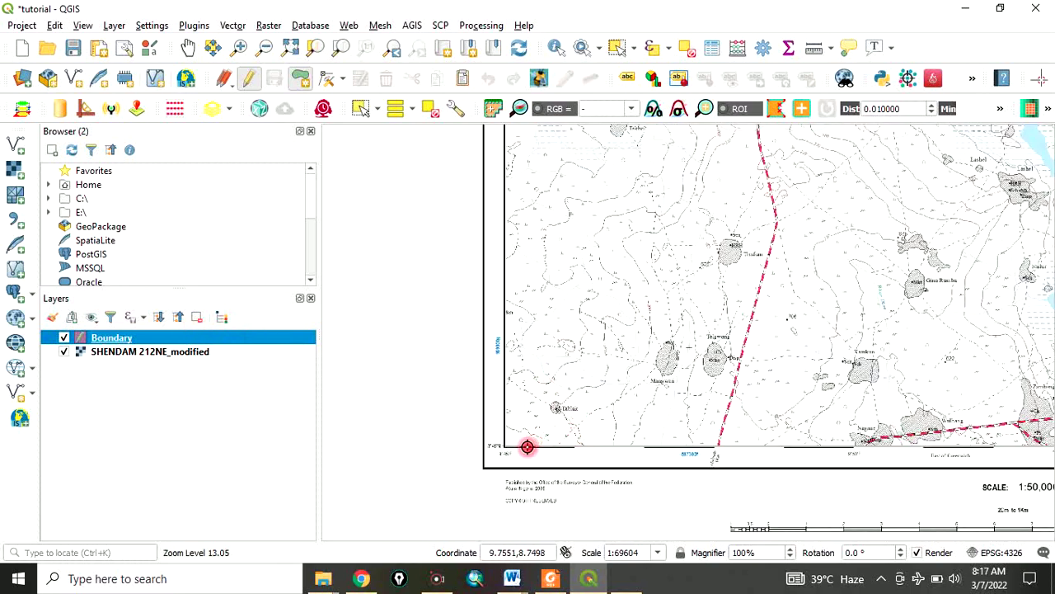
{"action": "scroll", "coordinate": [509, 450], "scroll_direction": "up", "scroll_amount": 3}
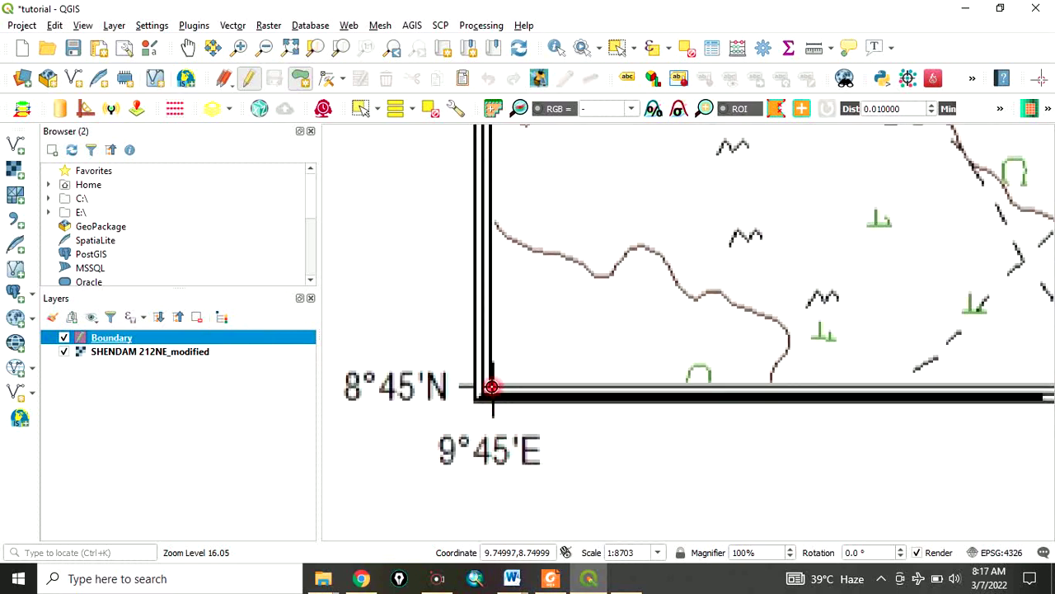
{"action": "left_click", "coordinate": [491, 387]}
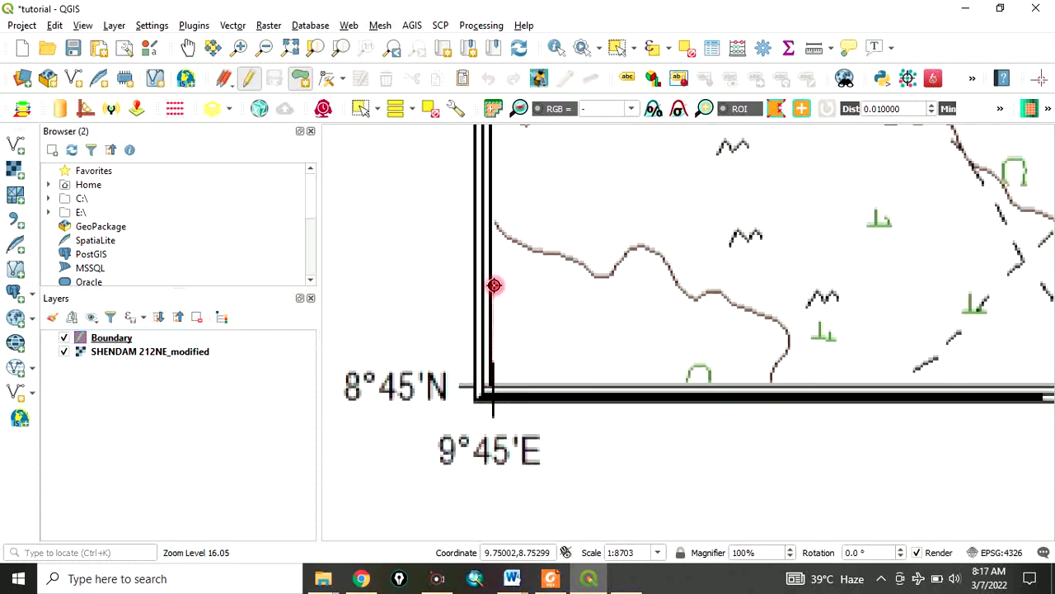
Step: Add the boundary polygon's second vertex at the map frame's north-west corner, at 9°0'N, 9°45'E
{"action": "scroll", "coordinate": [490, 262], "scroll_direction": "up", "scroll_amount": 1}
{"action": "scroll", "coordinate": [491, 271], "scroll_direction": "down", "scroll_amount": 8}
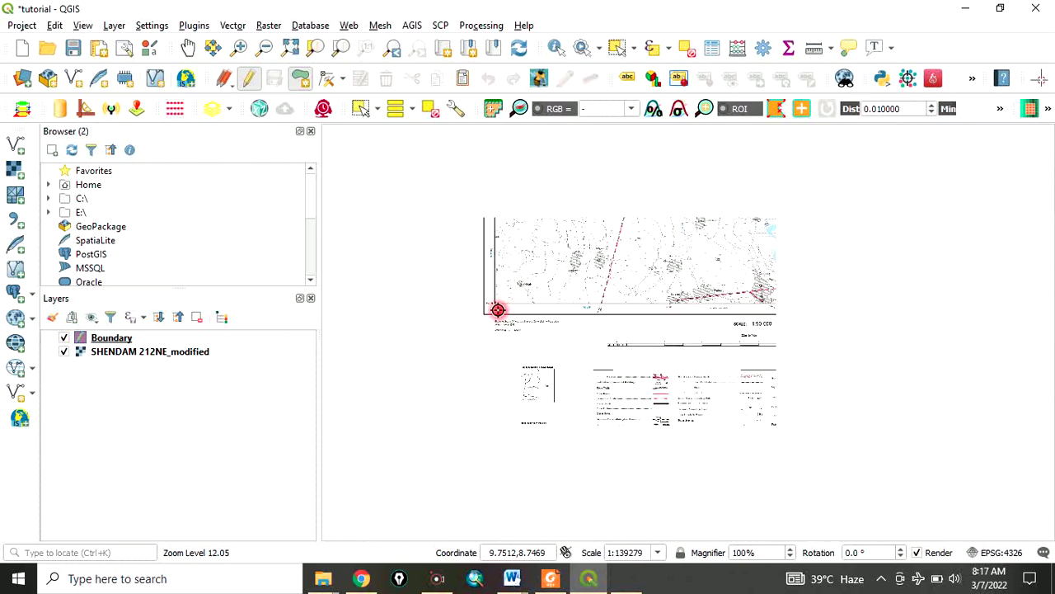
{"action": "scroll", "coordinate": [495, 243], "scroll_direction": "up", "scroll_amount": 1}
{"action": "scroll", "coordinate": [512, 262], "scroll_direction": "up", "scroll_amount": 3}
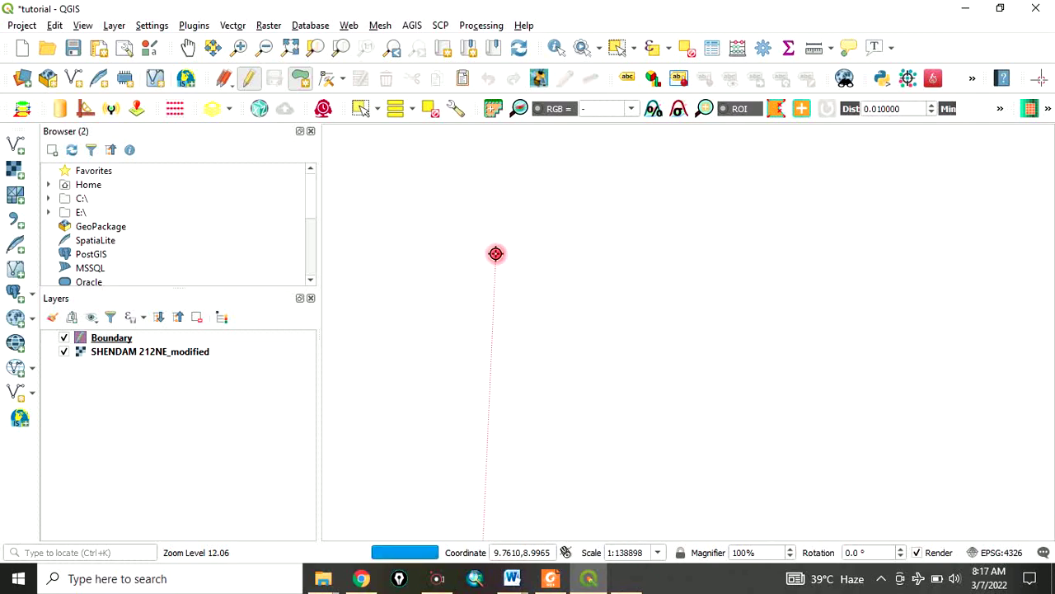
{"action": "scroll", "coordinate": [494, 253], "scroll_direction": "down", "scroll_amount": 1}
{"action": "scroll", "coordinate": [486, 252], "scroll_direction": "up", "scroll_amount": 1}
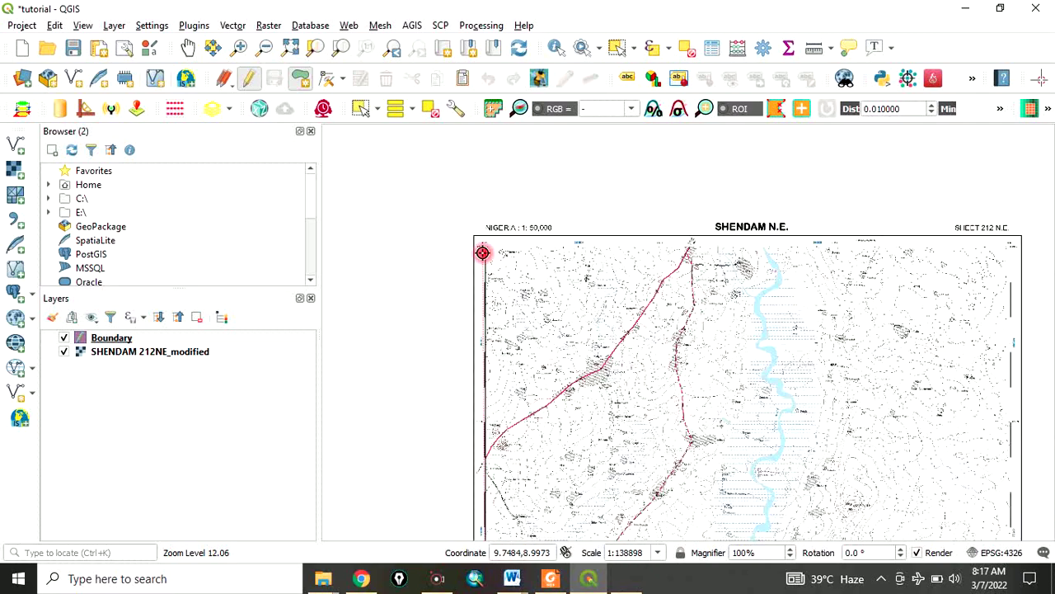
{"action": "scroll", "coordinate": [483, 252], "scroll_direction": "up", "scroll_amount": 2}
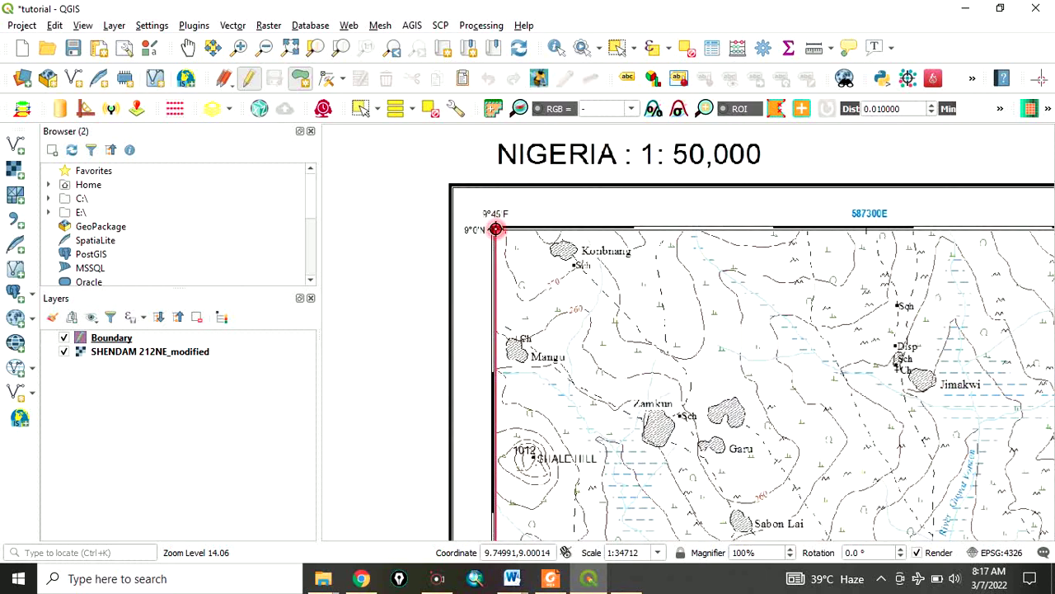
{"action": "left_click", "coordinate": [494, 228]}
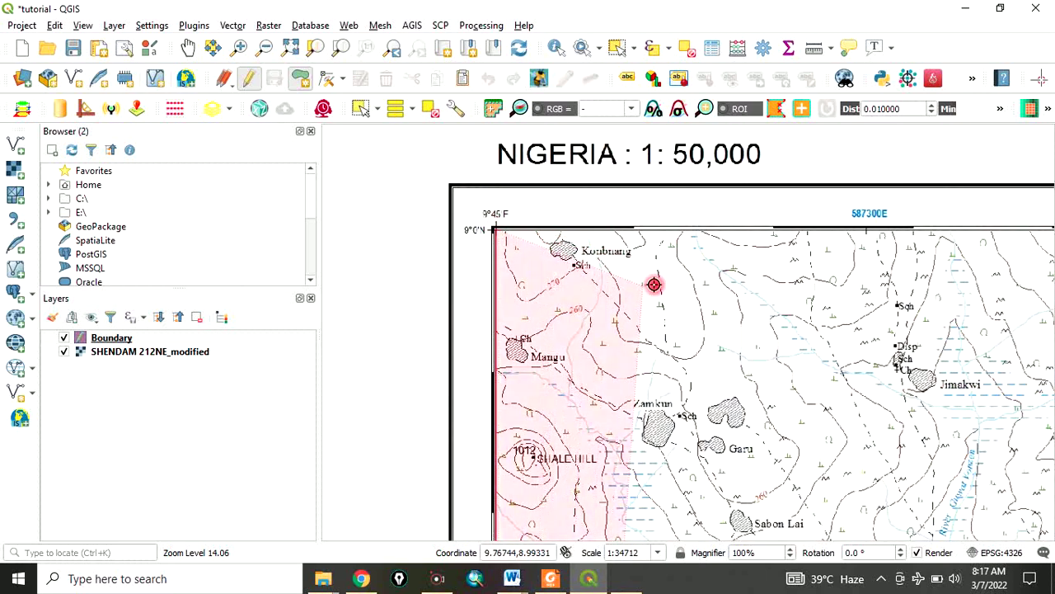
Step: Add the boundary polygon's third vertex at the map frame's north-east corner, at 9°0'N, 10°0'E
{"action": "scroll", "coordinate": [499, 259], "scroll_direction": "up", "scroll_amount": 3}
{"action": "scroll", "coordinate": [499, 262], "scroll_direction": "down", "scroll_amount": 5}
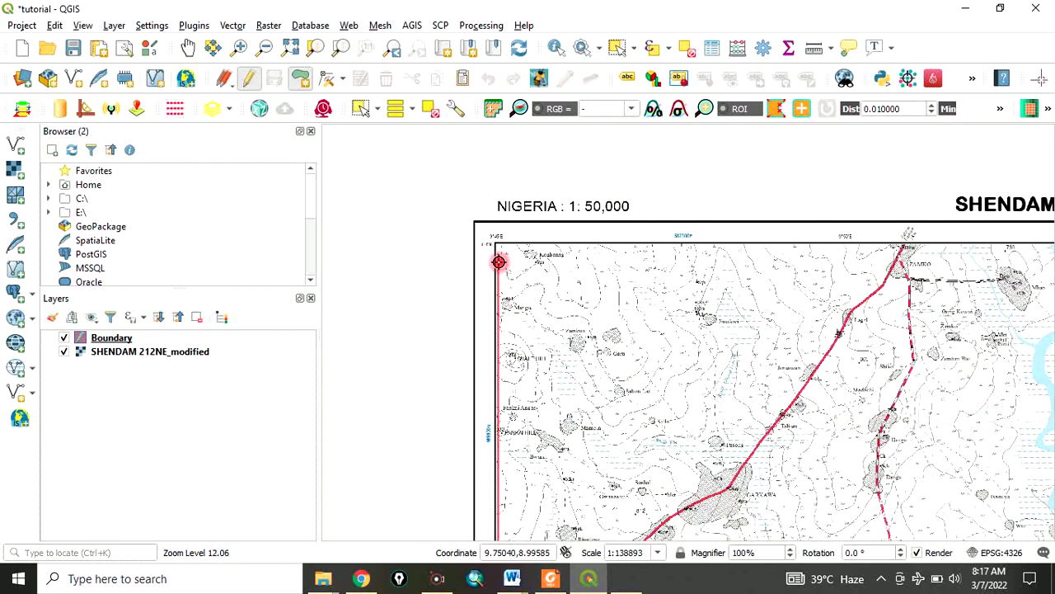
{"action": "scroll", "coordinate": [499, 263], "scroll_direction": "down", "scroll_amount": 1}
{"action": "scroll", "coordinate": [763, 269], "scroll_direction": "up", "scroll_amount": 2}
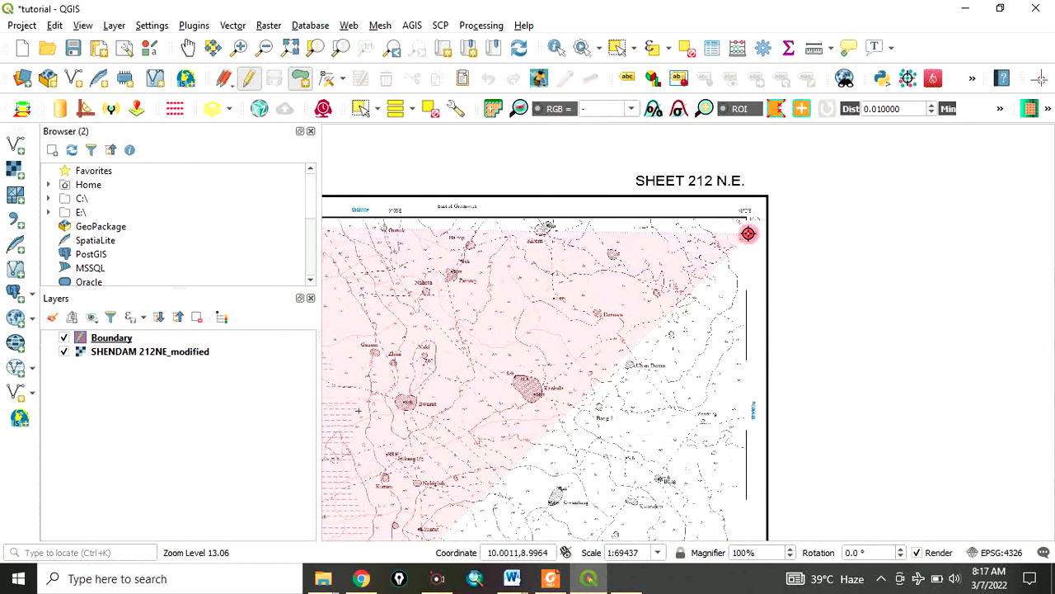
{"action": "scroll", "coordinate": [751, 235], "scroll_direction": "up", "scroll_amount": 2}
{"action": "scroll", "coordinate": [737, 175], "scroll_direction": "up", "scroll_amount": 1}
{"action": "scroll", "coordinate": [737, 175], "scroll_direction": "up", "scroll_amount": 1}
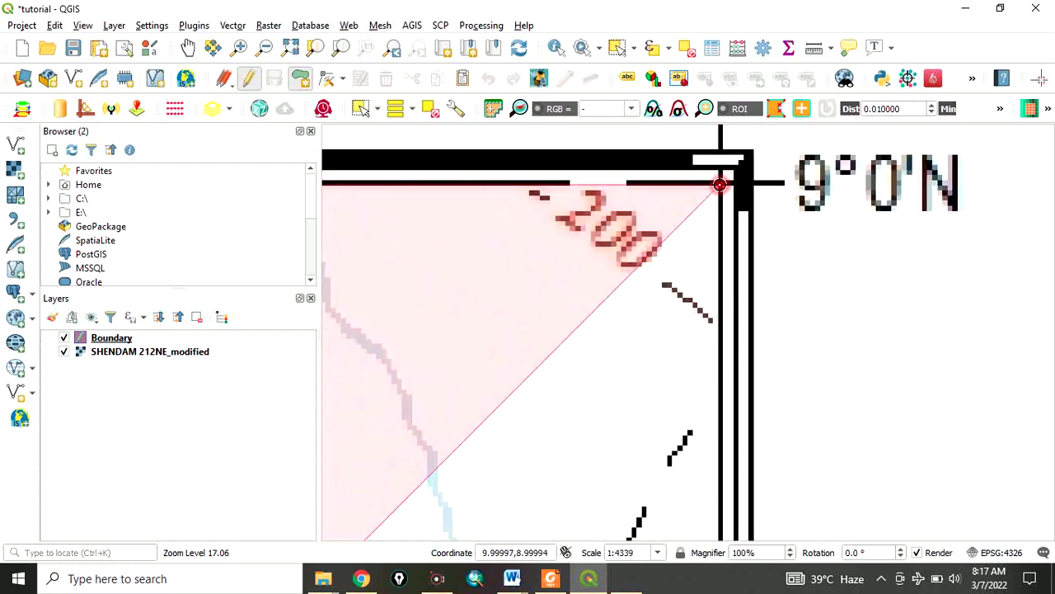
{"action": "left_click", "coordinate": [721, 183]}
Step: Complete the boundary polygon at the frame's south-east corner, at 8°45'N, 10°0'E, and save the feature with id 1
{"action": "scroll", "coordinate": [723, 264], "scroll_direction": "down", "scroll_amount": 4}
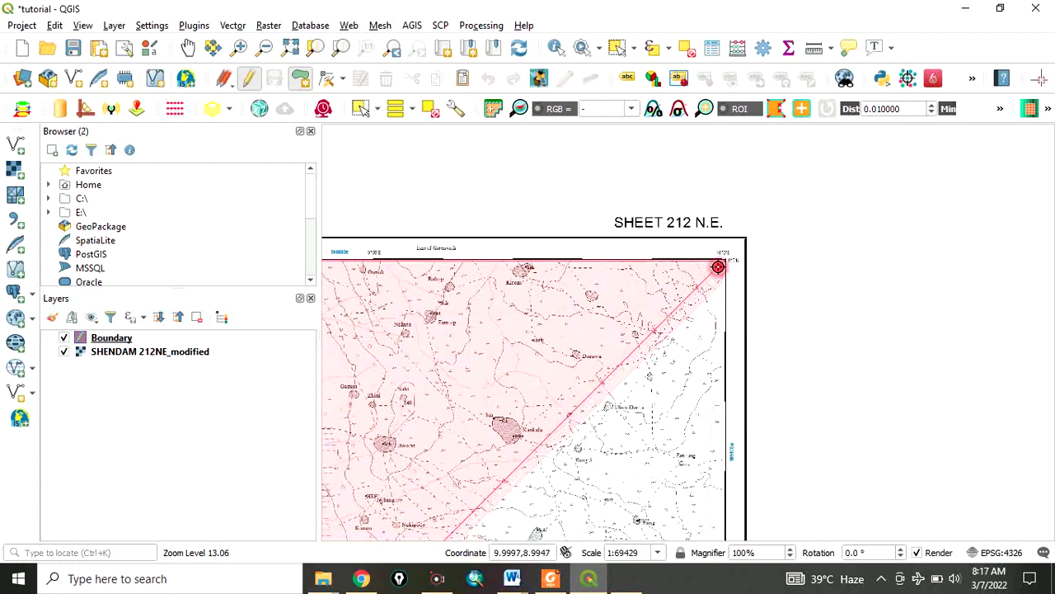
{"action": "scroll", "coordinate": [723, 267], "scroll_direction": "down", "scroll_amount": 3}
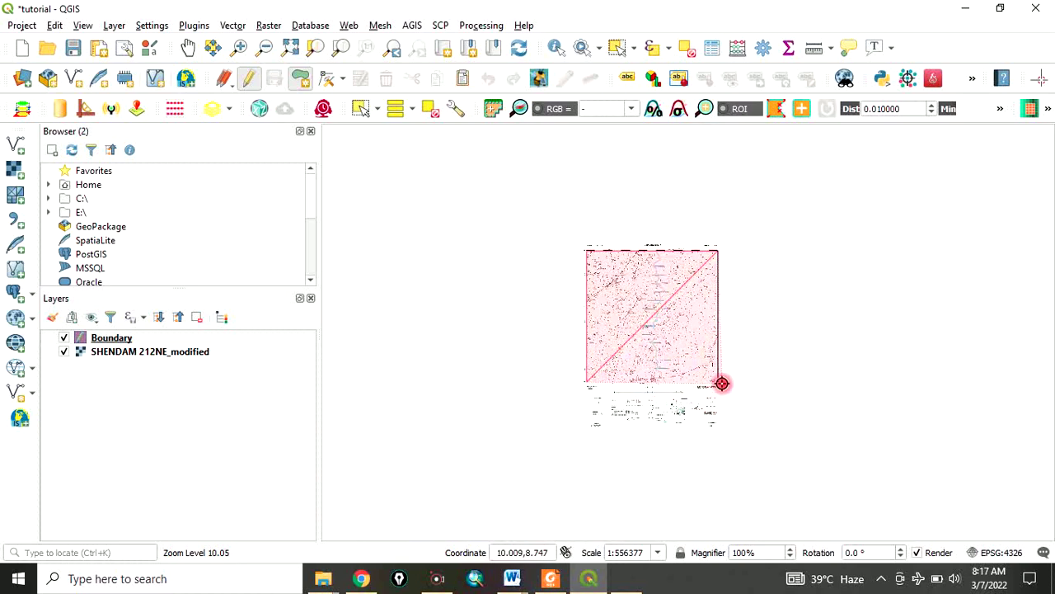
{"action": "scroll", "coordinate": [719, 382], "scroll_direction": "up", "scroll_amount": 3}
{"action": "scroll", "coordinate": [704, 377], "scroll_direction": "up", "scroll_amount": 2}
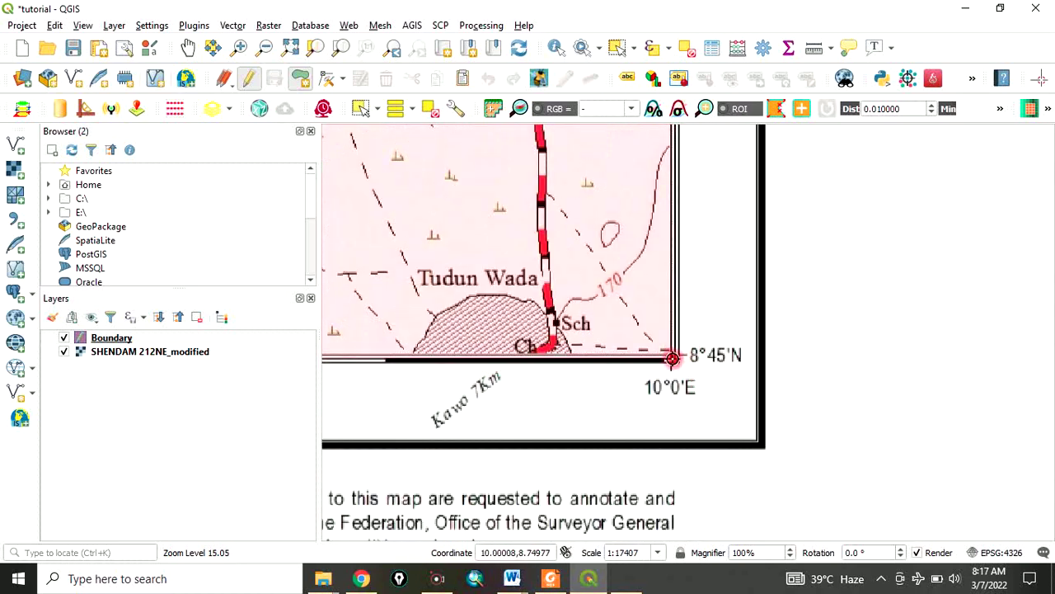
{"action": "scroll", "coordinate": [672, 357], "scroll_direction": "up", "scroll_amount": 2}
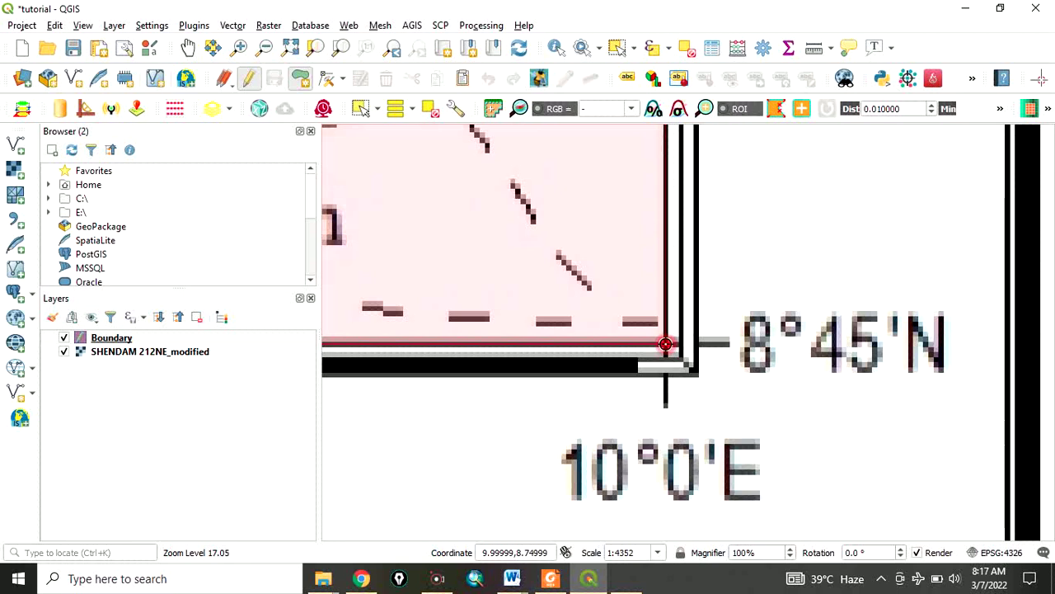
{"action": "right_click", "coordinate": [666, 344]}
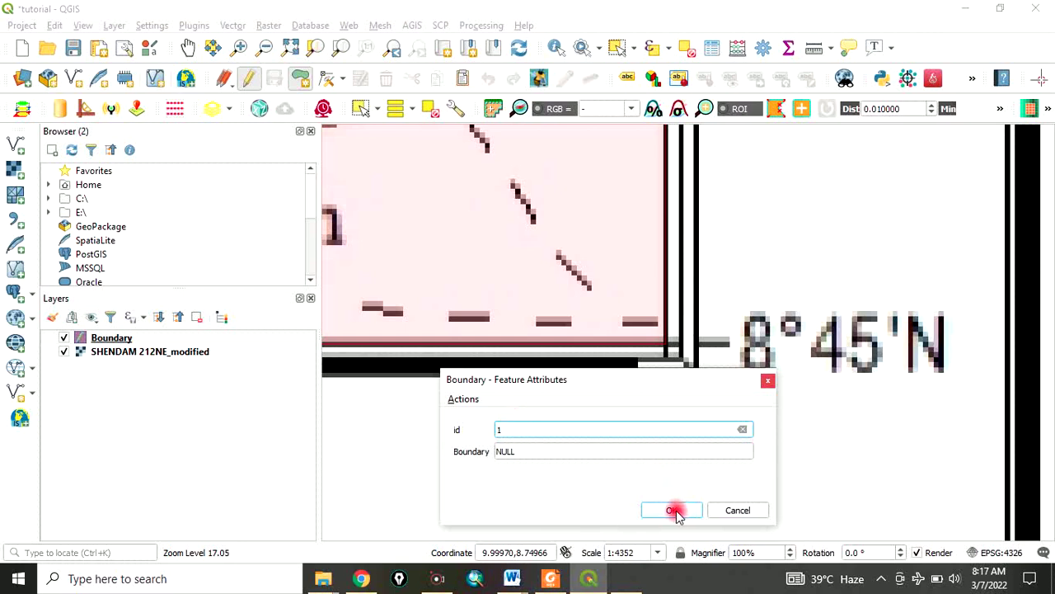
{"action": "left_click", "coordinate": [673, 510]}
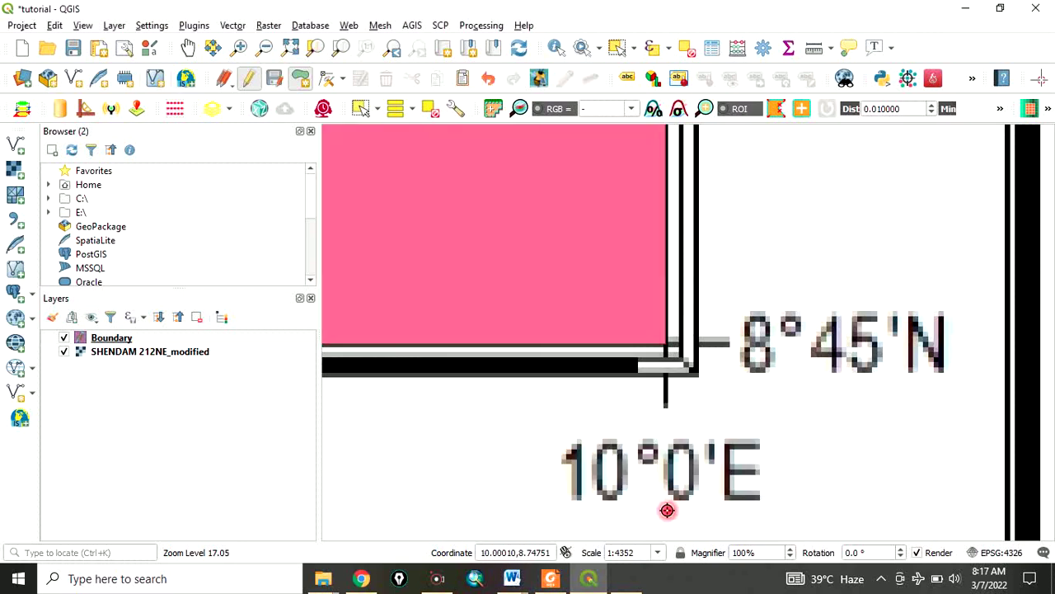
Step: Change the Boundary layer's symbol layer type from a simple fill to Outline: Simple line
{"action": "left_click", "coordinate": [120, 339]}
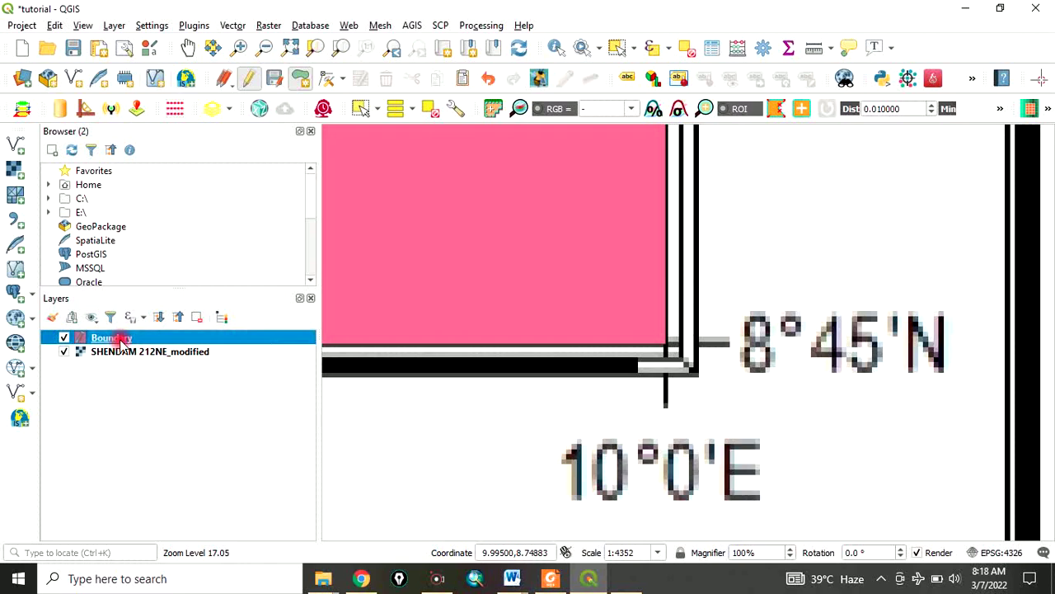
{"action": "right_click", "coordinate": [121, 339]}
{"action": "left_click", "coordinate": [157, 8]}
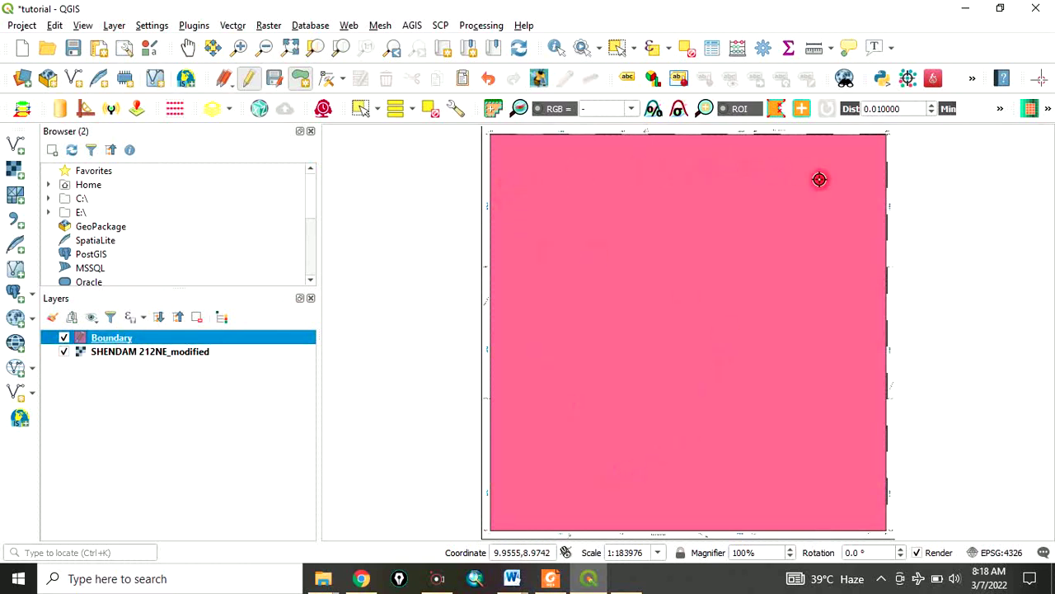
{"action": "double_click", "coordinate": [106, 342]}
{"action": "left_click", "coordinate": [306, 262]}
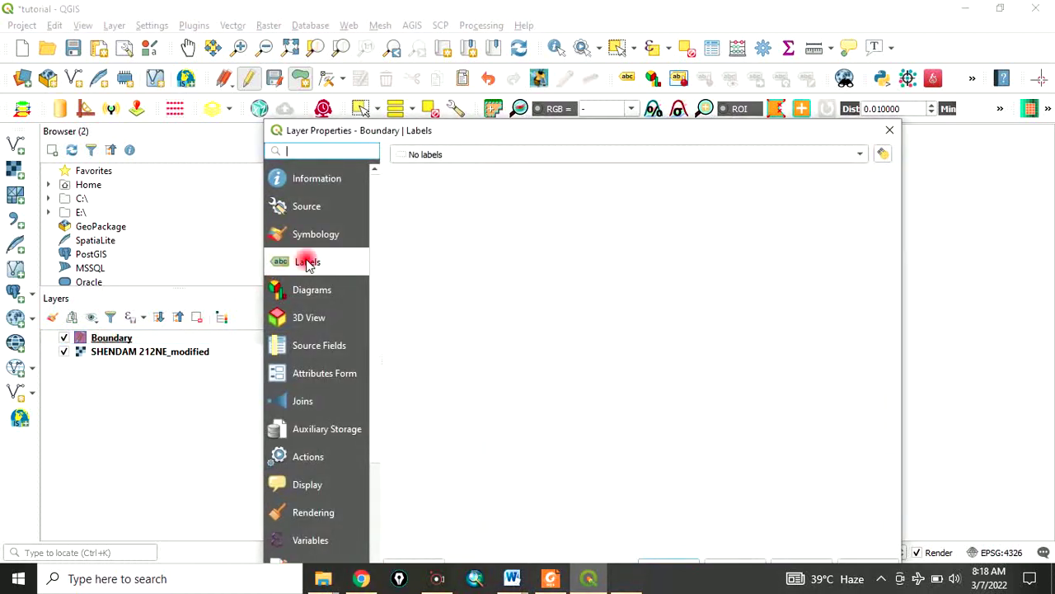
{"action": "left_click", "coordinate": [318, 237]}
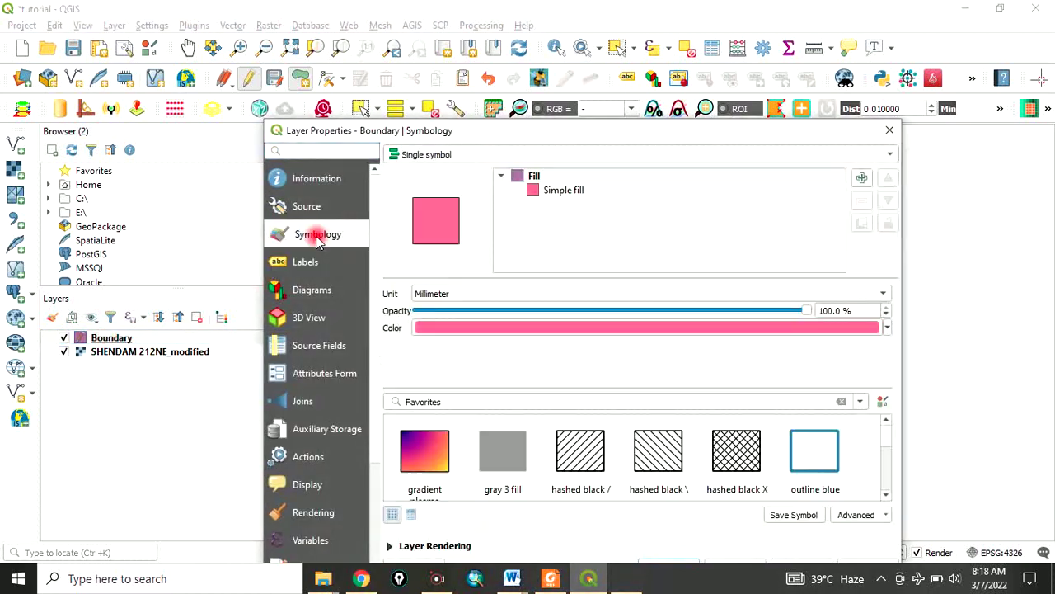
{"action": "left_click", "coordinate": [560, 191]}
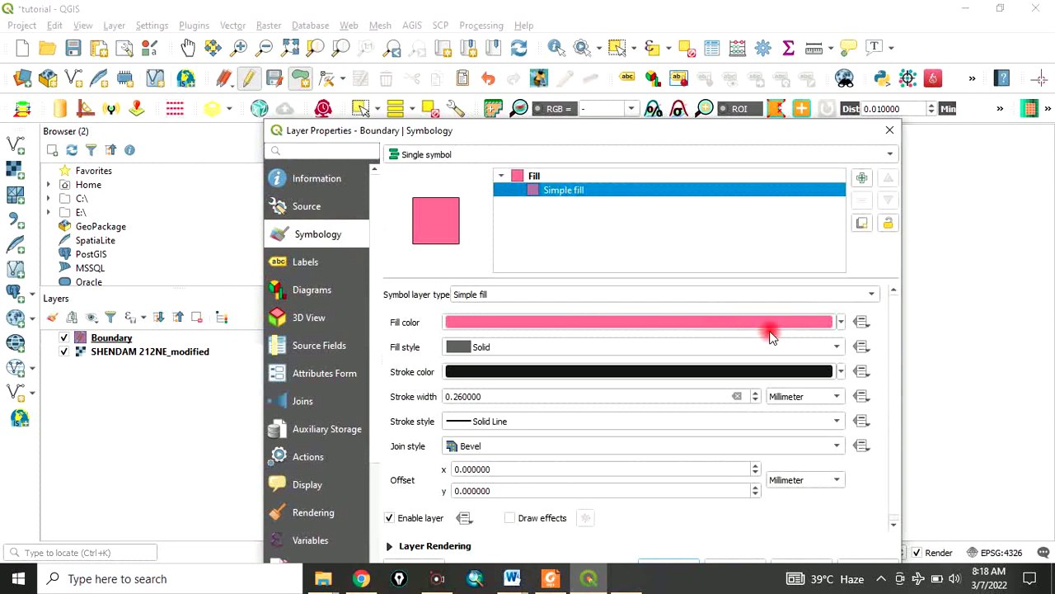
{"action": "left_click", "coordinate": [866, 291]}
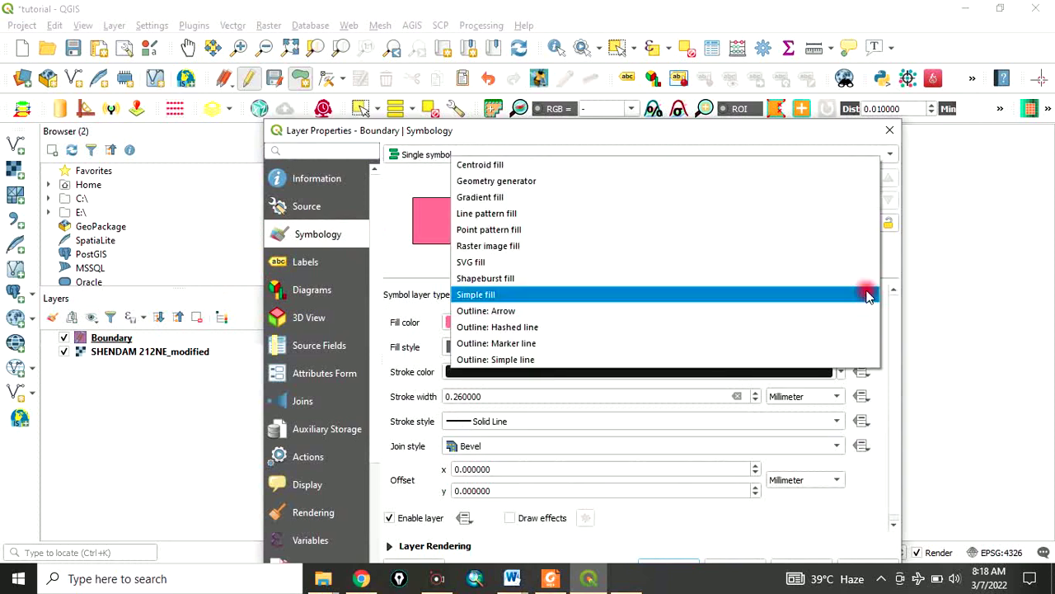
{"action": "left_click", "coordinate": [518, 360]}
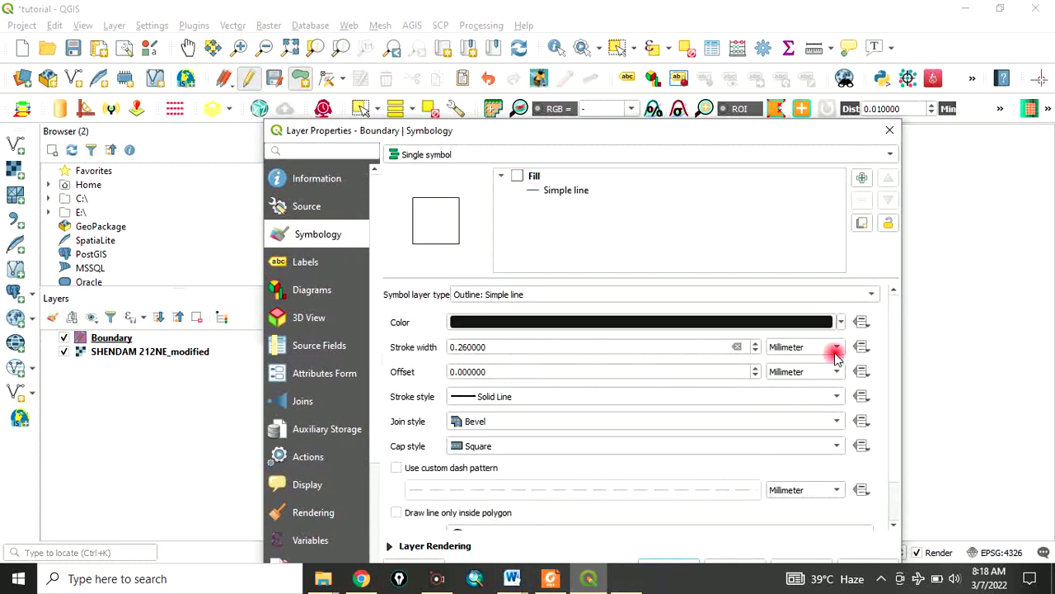
Step: Give the Boundary outline a red colour and a 0.66 mm stroke width, and apply the symbology
{"action": "left_click", "coordinate": [580, 323]}
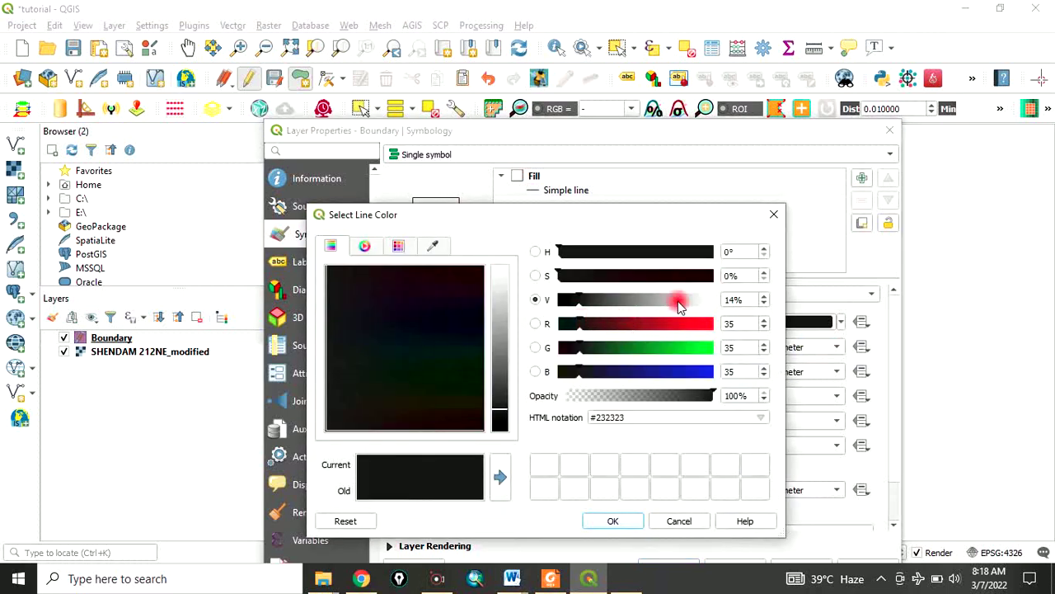
{"action": "left_click", "coordinate": [773, 214]}
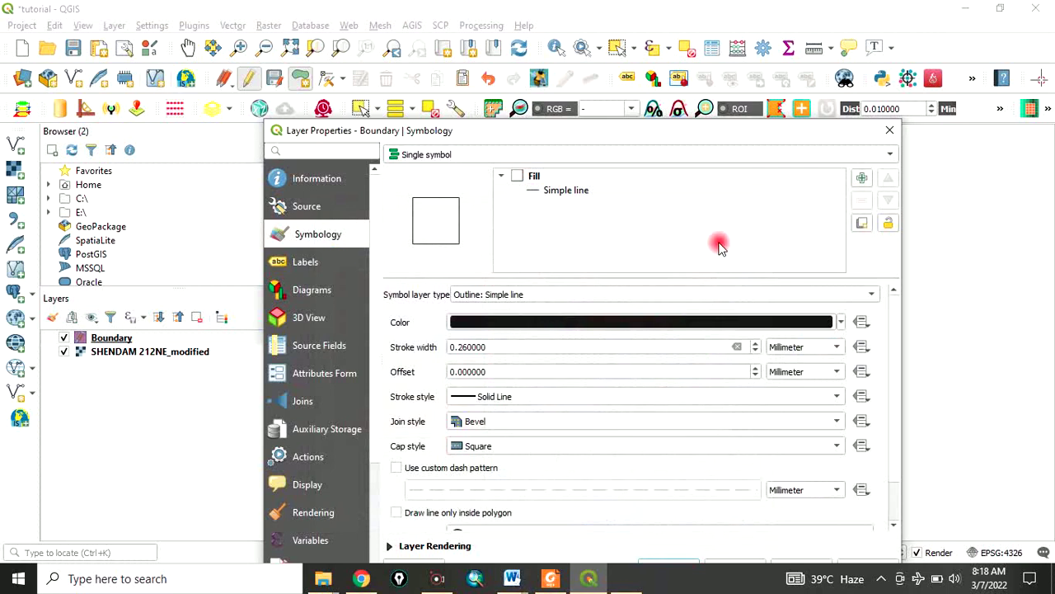
{"action": "left_click", "coordinate": [841, 324]}
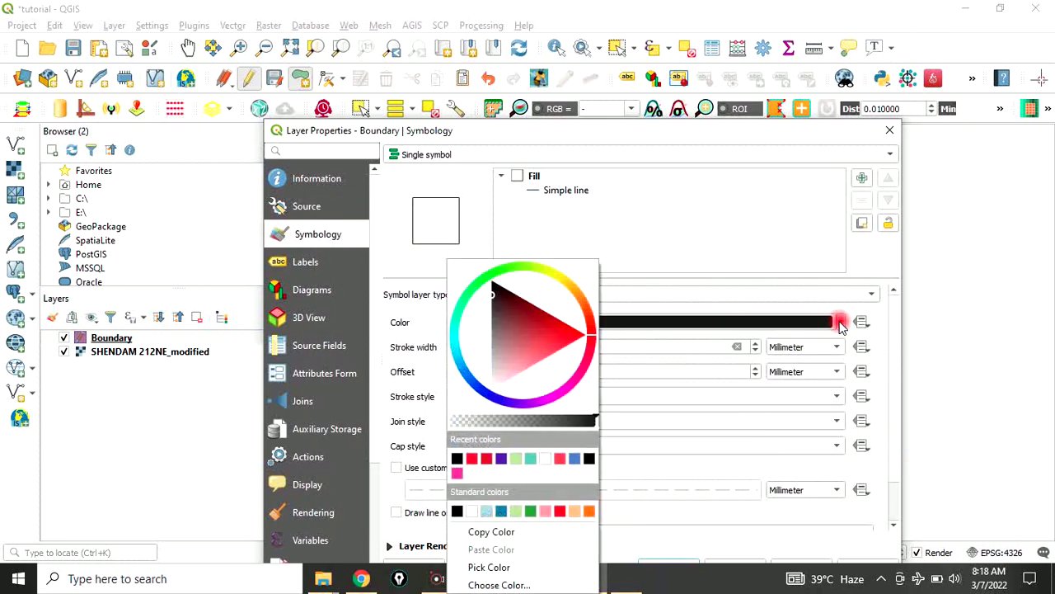
{"action": "left_click", "coordinate": [562, 460]}
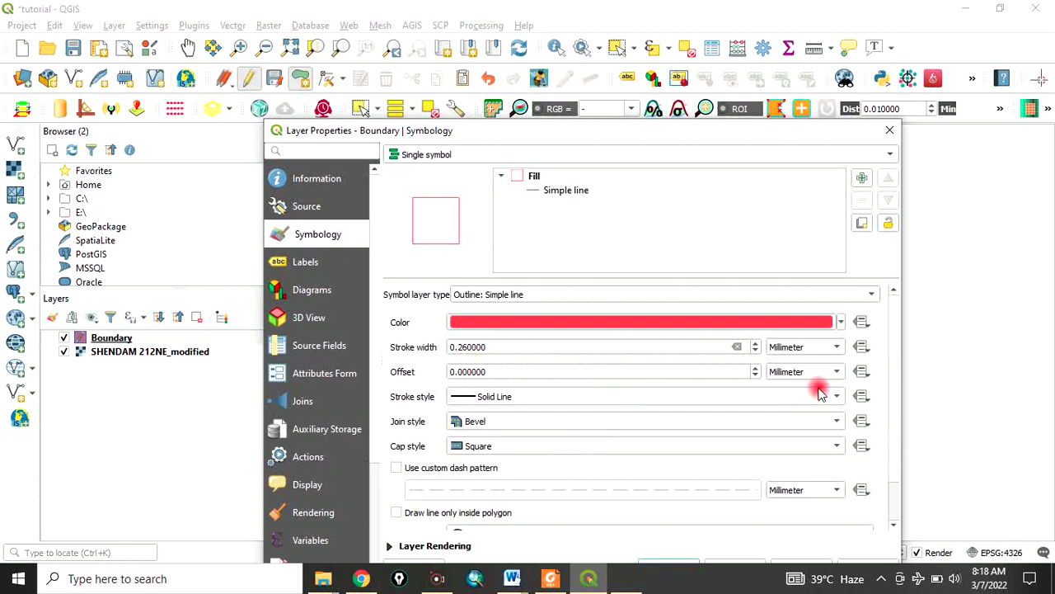
{"action": "left_click", "coordinate": [757, 345]}
{"action": "left_click", "coordinate": [757, 345]}
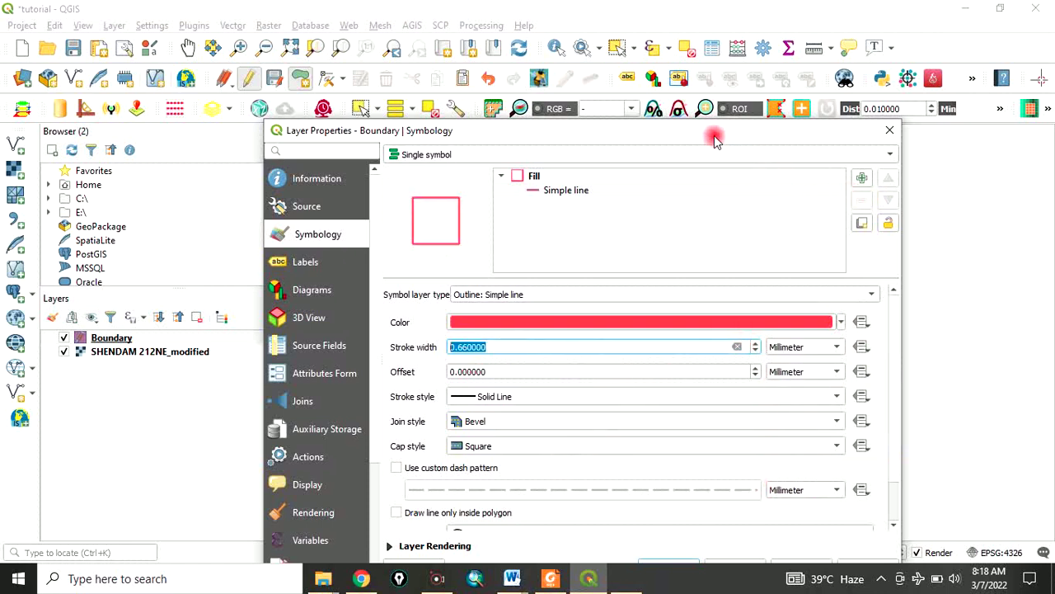
{"action": "left_click_drag", "start_coordinate": [713, 134], "coordinate": [708, 97]}
{"action": "left_click", "coordinate": [775, 532]}
{"action": "left_click", "coordinate": [687, 531]}
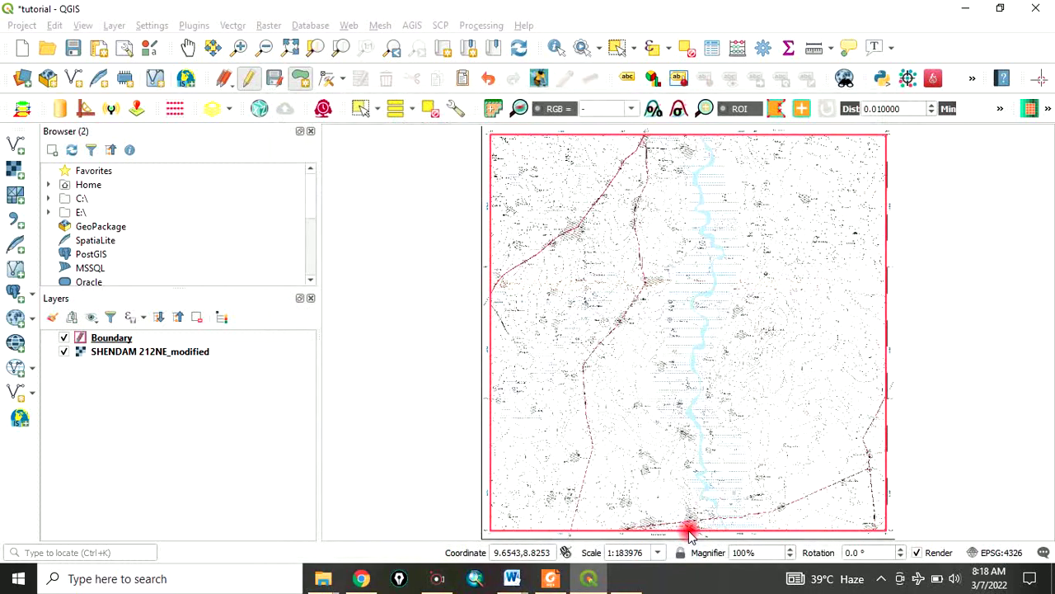
Step: Hide the scanned SHENDAM 212NE map to check the boundary outline on its own, and show the map again
{"action": "left_click", "coordinate": [65, 353]}
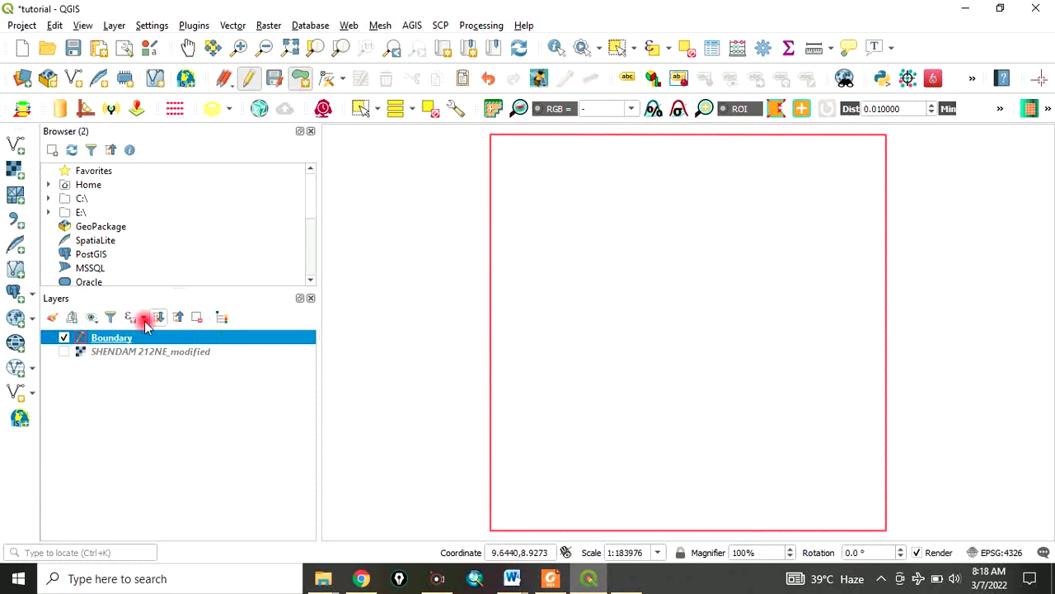
{"action": "left_click", "coordinate": [63, 351]}
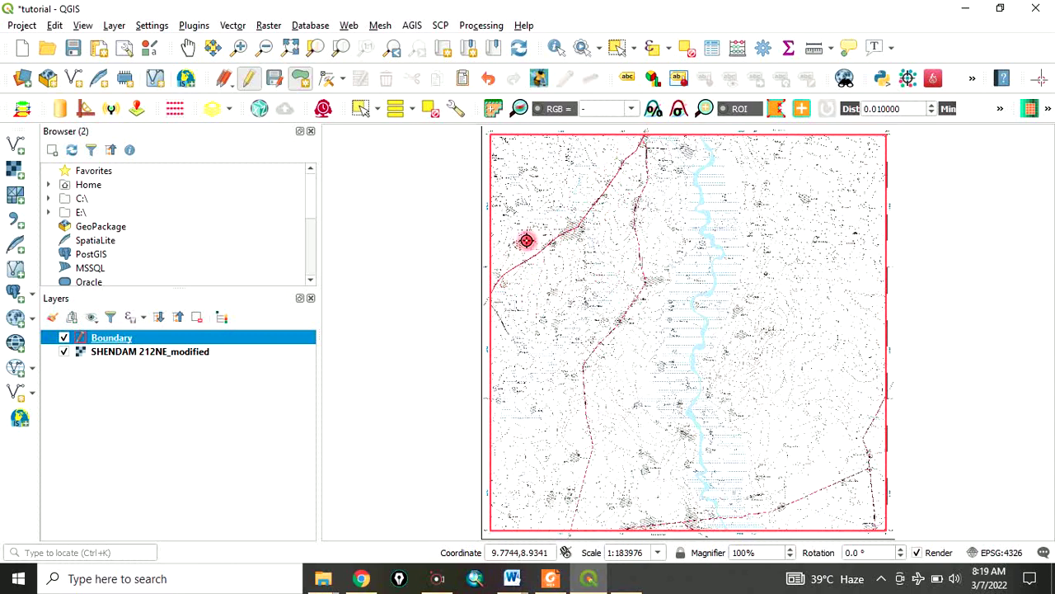
Step: Start a new shapefile layer and set its file to Road in the Tutorial folder on the desktop
{"action": "scroll", "coordinate": [530, 236], "scroll_direction": "up", "scroll_amount": 3}
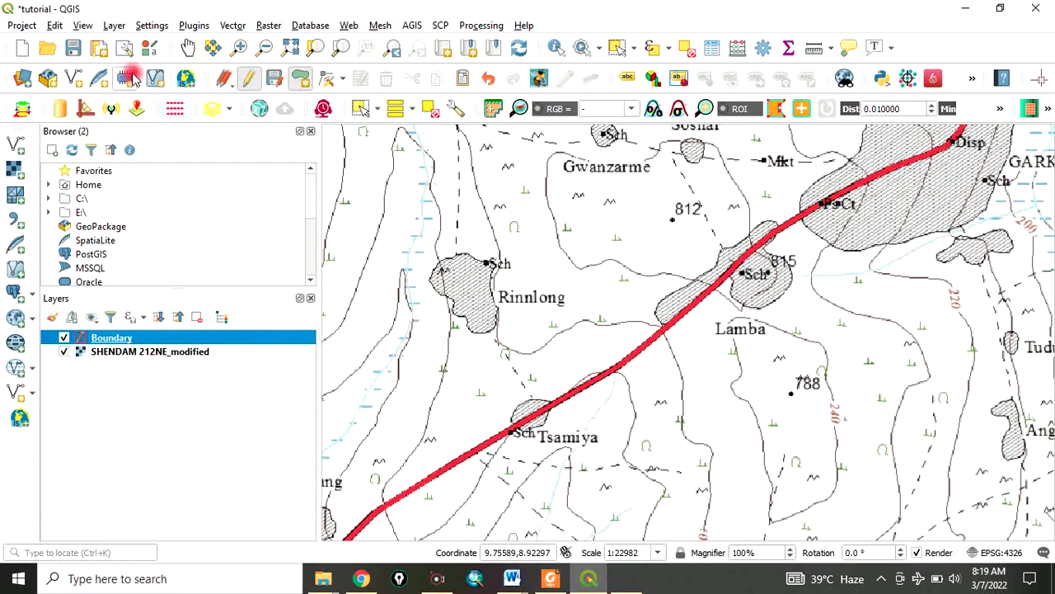
{"action": "left_click", "coordinate": [115, 26]}
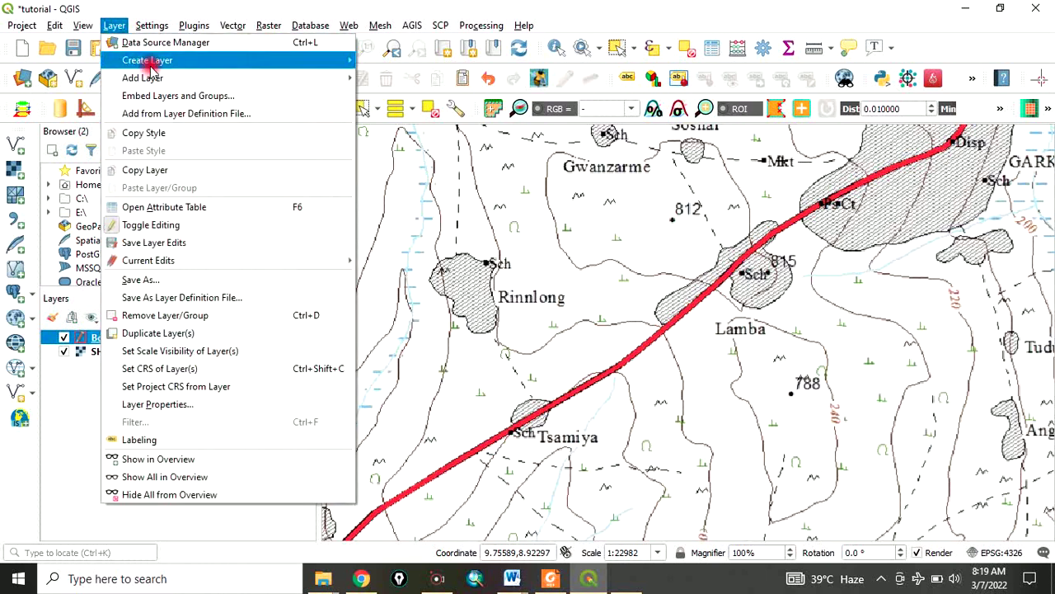
{"action": "mouse_move", "coordinate": [153, 65]}
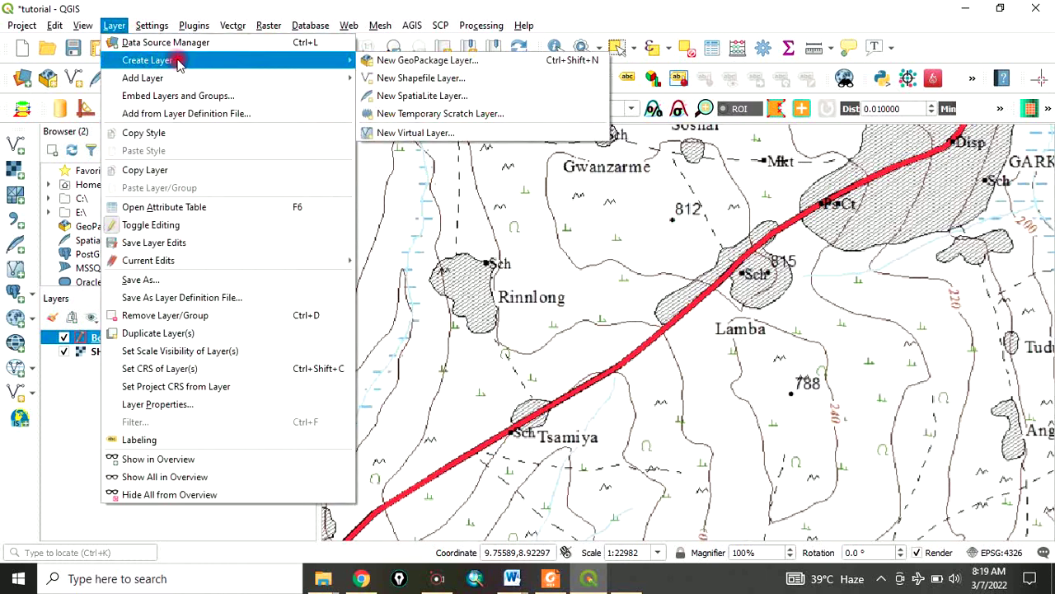
{"action": "left_click", "coordinate": [410, 78]}
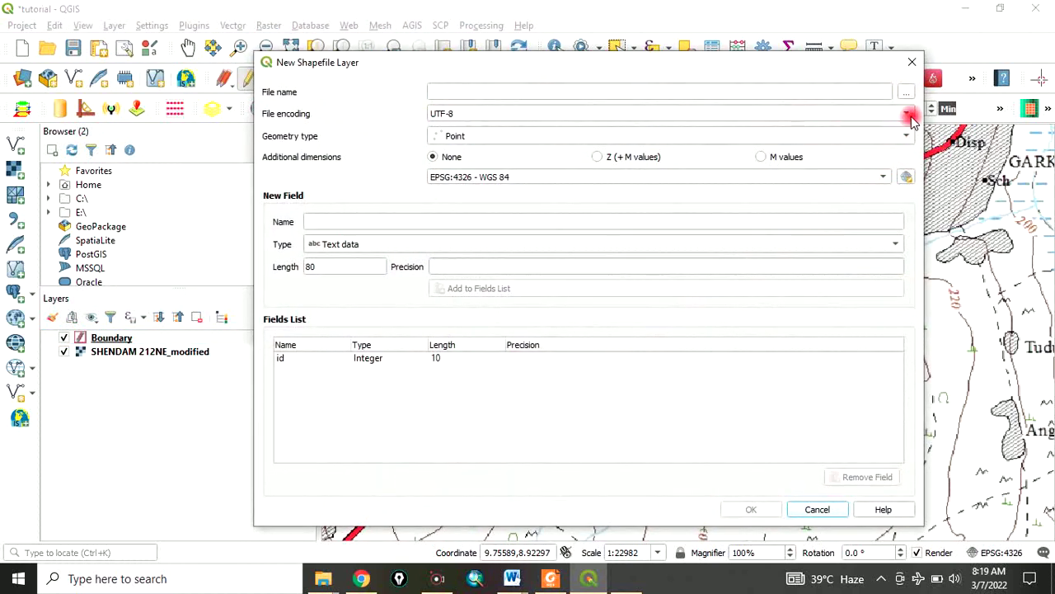
{"action": "left_click", "coordinate": [910, 92]}
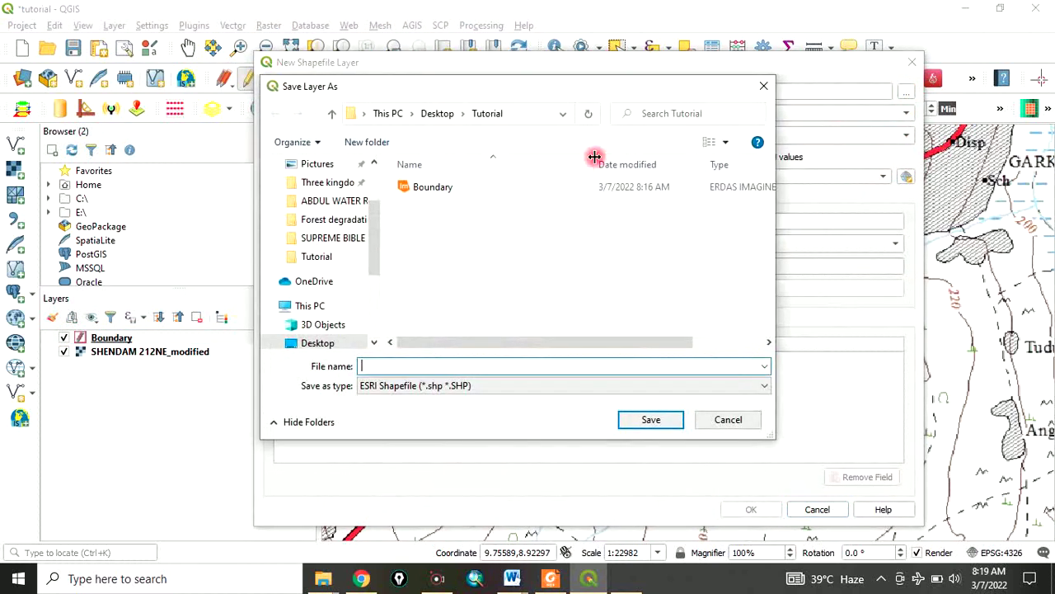
{"action": "left_click", "coordinate": [375, 366]}
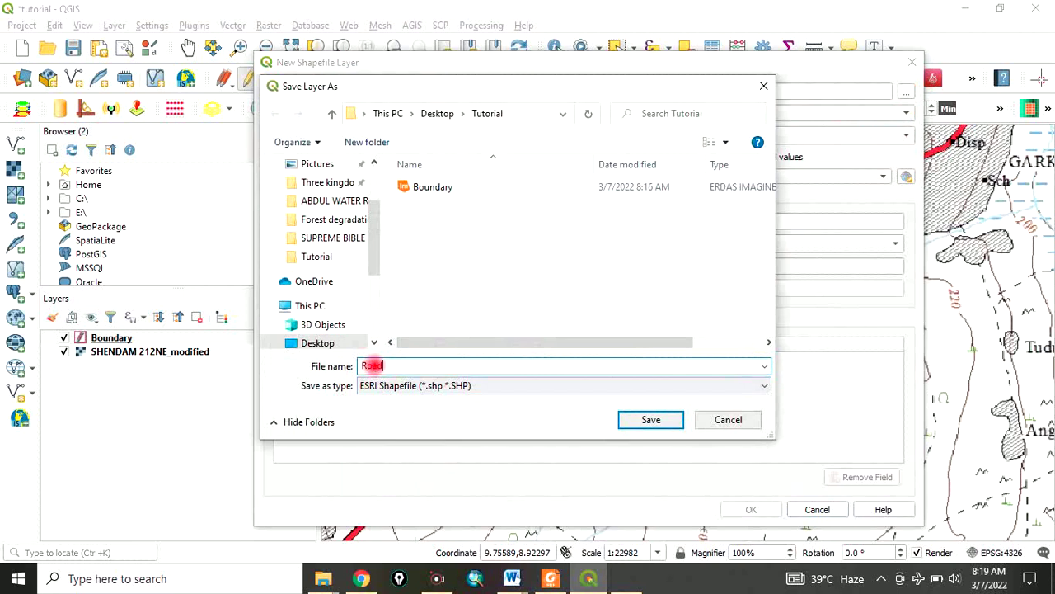
{"action": "left_click", "coordinate": [648, 420]}
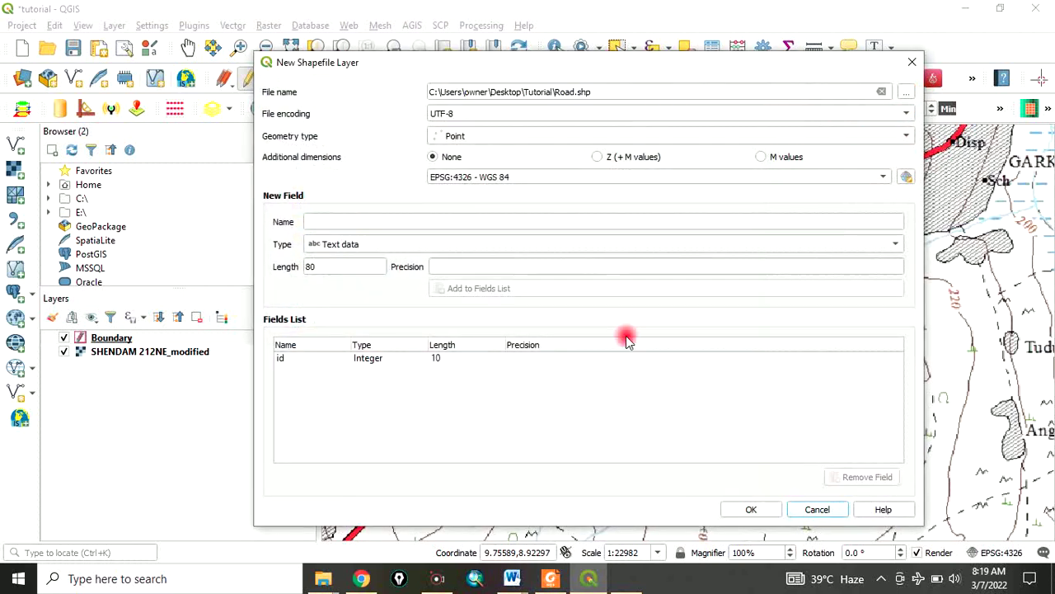
Step: Add a text field named Road with length 80 and create the Road shapefile with point geometry
{"action": "left_click", "coordinate": [360, 221]}
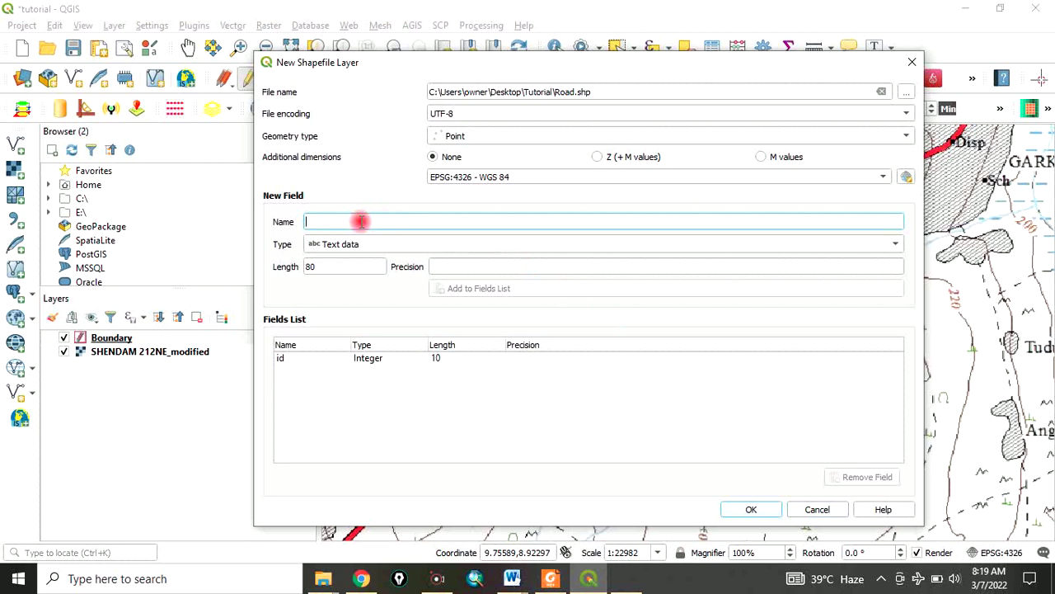
{"action": "type", "text": "Road"}
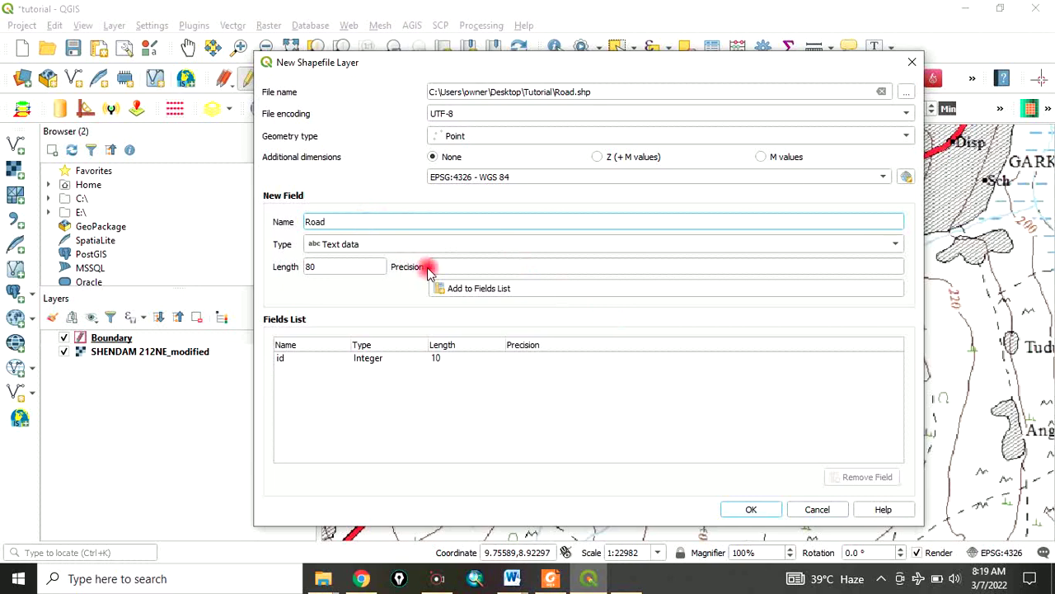
{"action": "left_click", "coordinate": [477, 290]}
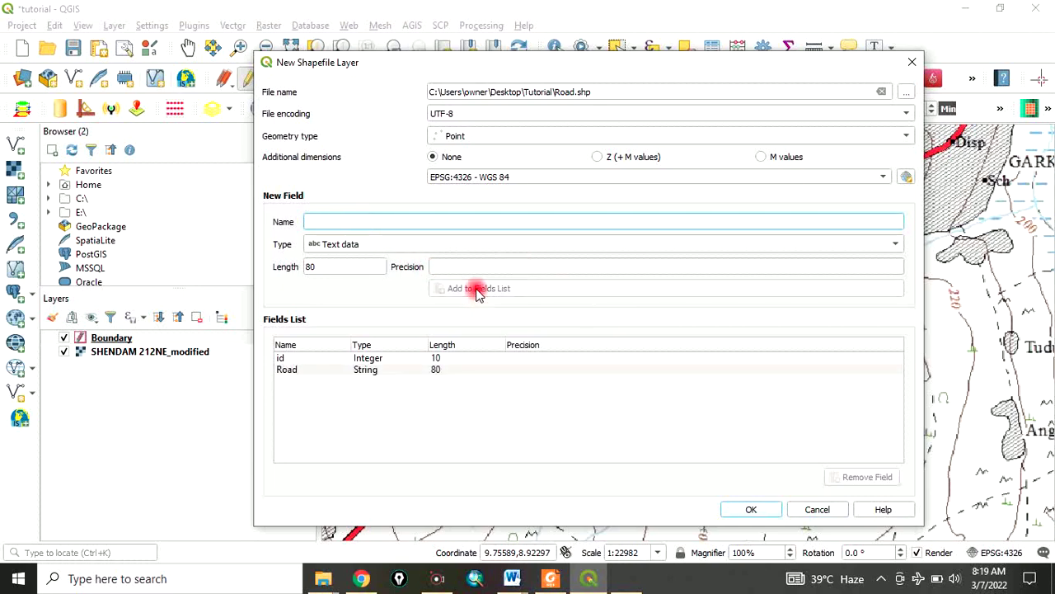
{"action": "left_click", "coordinate": [750, 509]}
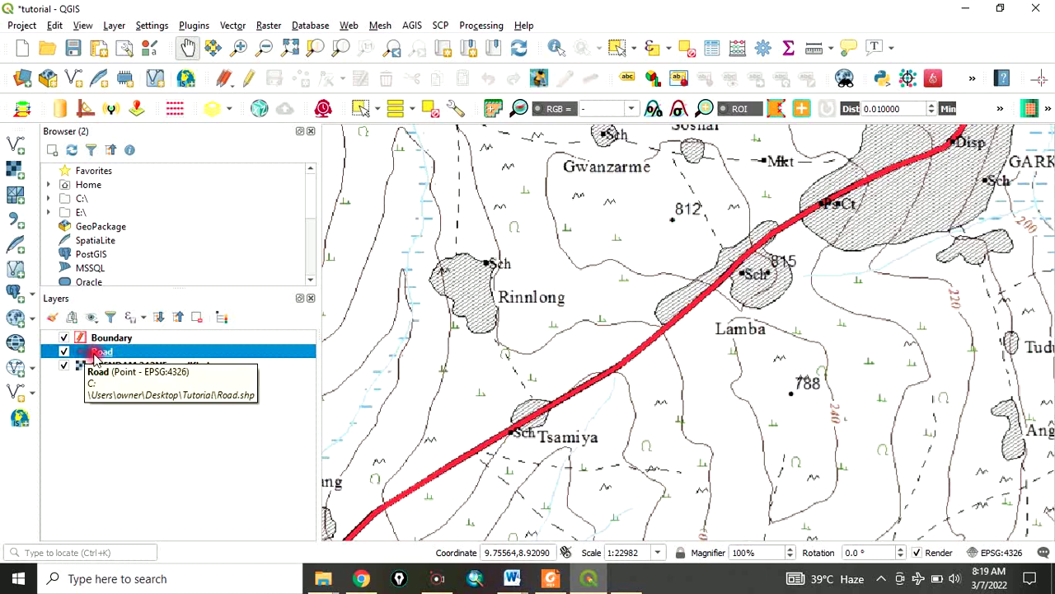
Step: Remove the Road point layer from the project
{"action": "right_click", "coordinate": [95, 355]}
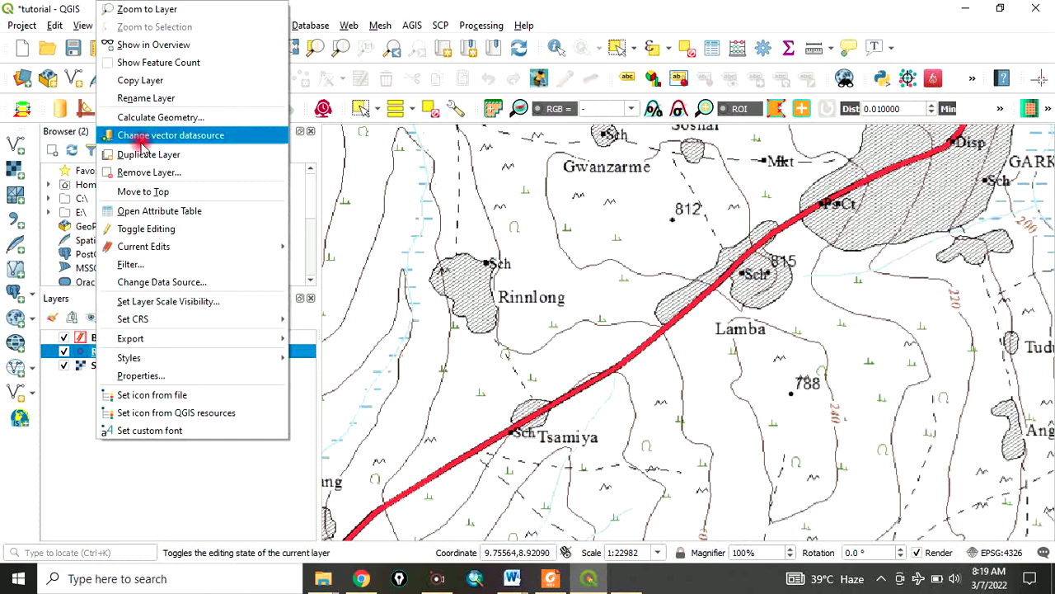
{"action": "left_click", "coordinate": [142, 171]}
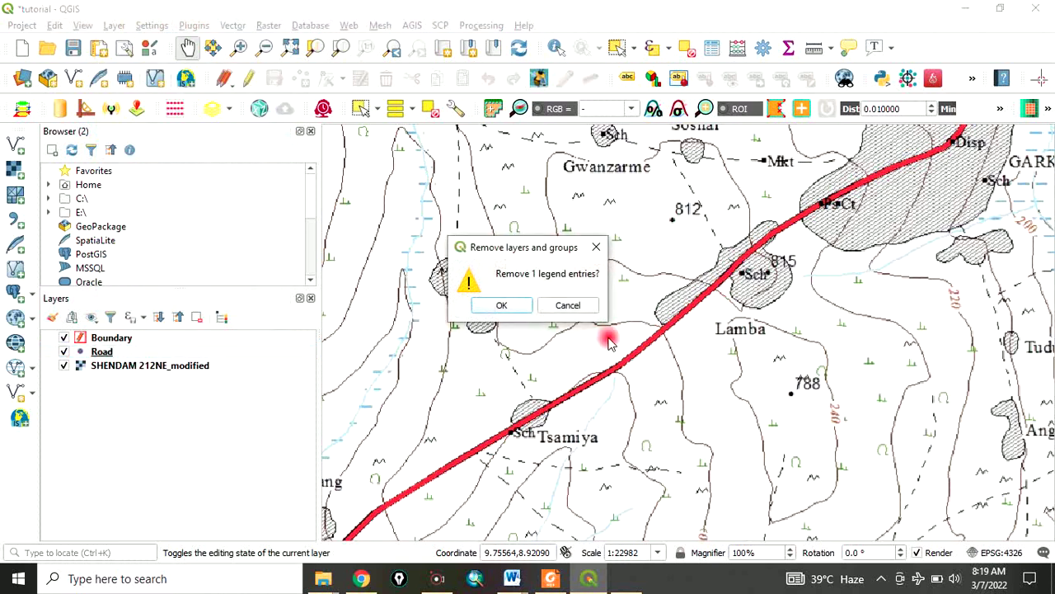
{"action": "left_click", "coordinate": [505, 305]}
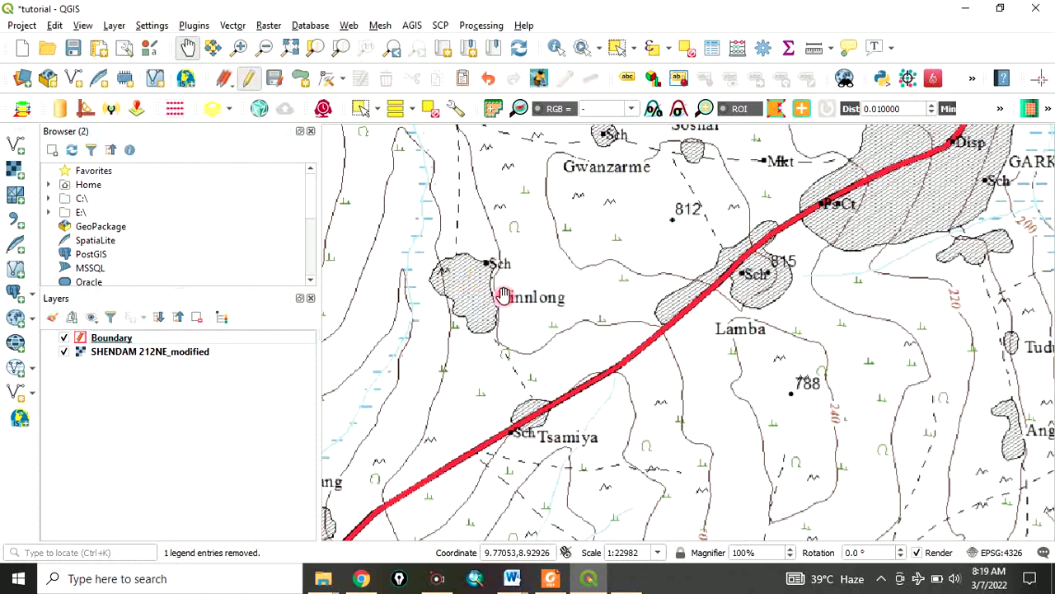
Step: Start another new shapefile layer and set its file to Roads in the Tutorial folder
{"action": "left_click", "coordinate": [108, 25]}
{"action": "mouse_move", "coordinate": [159, 66]}
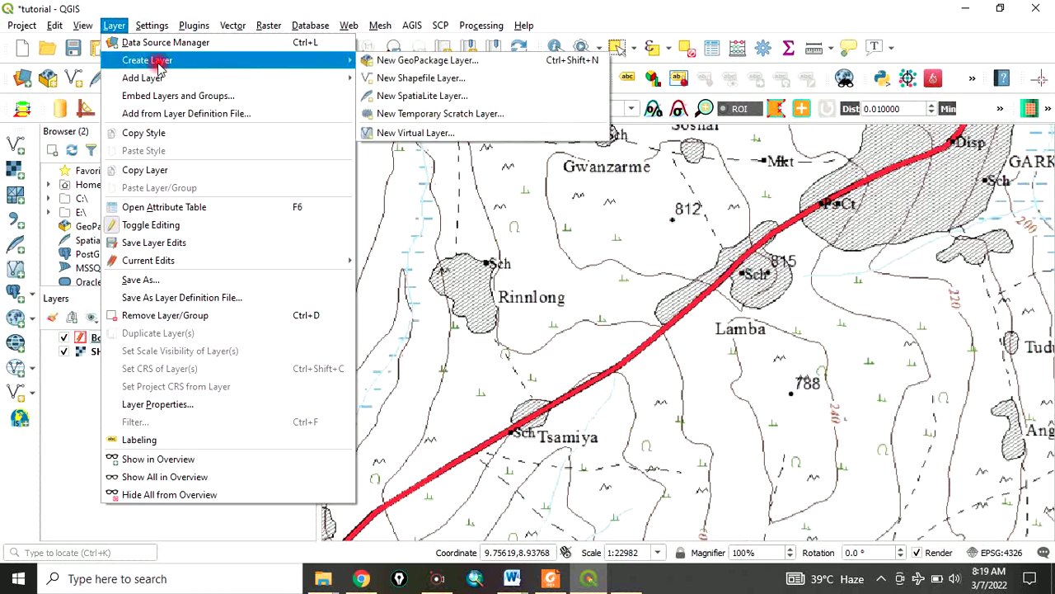
{"action": "left_click", "coordinate": [408, 78]}
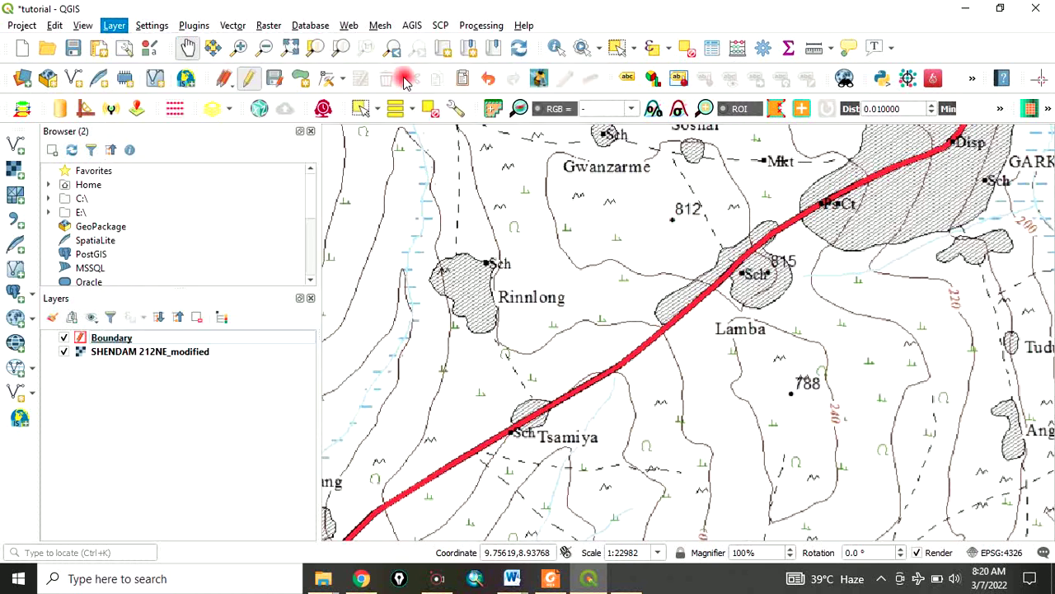
{"action": "left_click", "coordinate": [906, 93]}
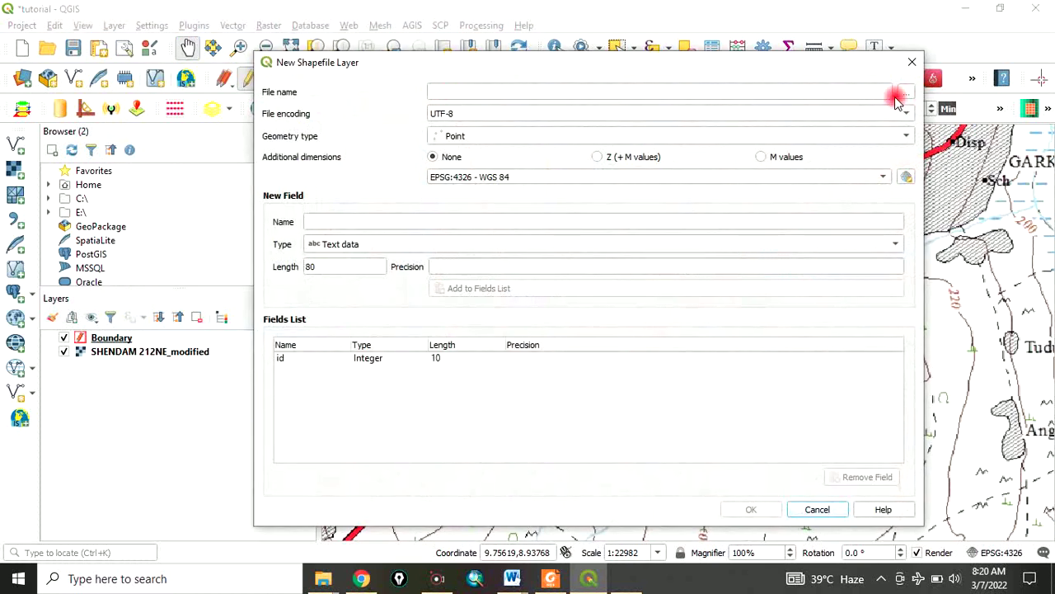
{"action": "left_click", "coordinate": [385, 363]}
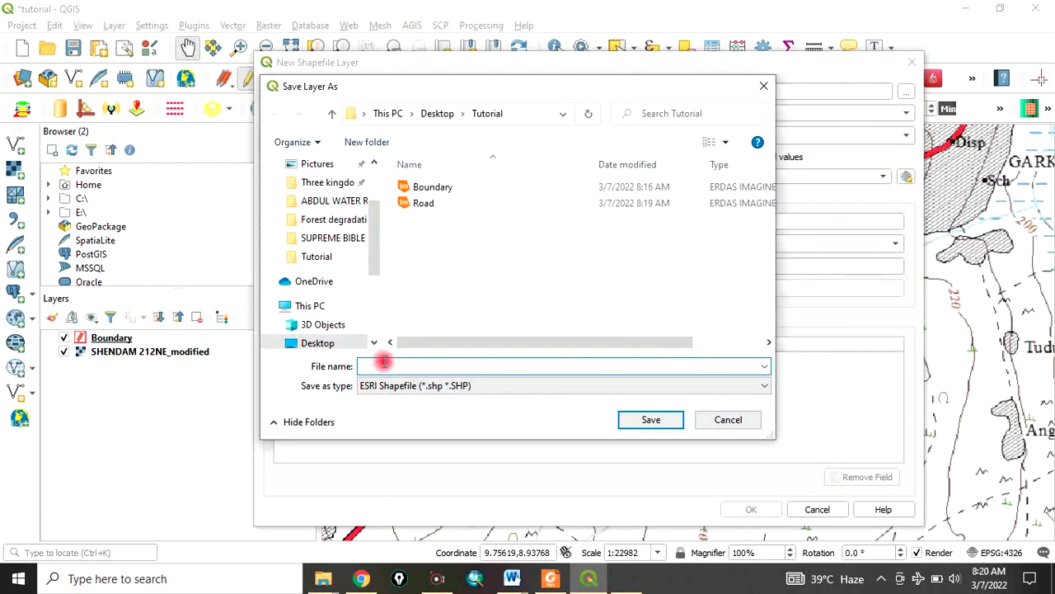
{"action": "type", "text": "Road"}
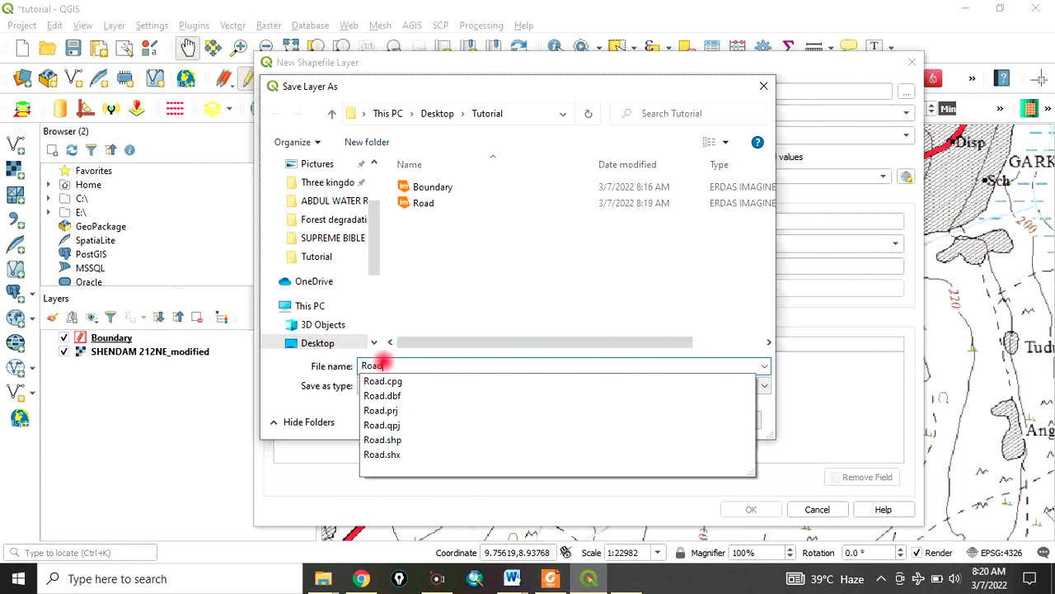
{"action": "type", "text": "s"}
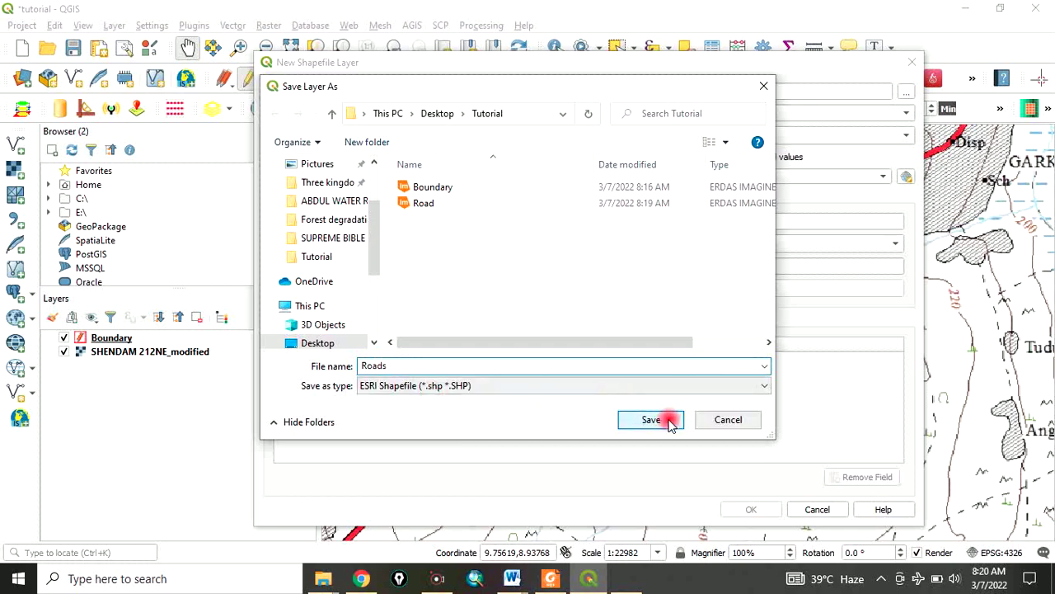
{"action": "left_click", "coordinate": [651, 420]}
Step: Set the Roads shapefile's geometry type to Line and its coordinate system to EPSG:4326 - WGS 84
{"action": "left_click", "coordinate": [726, 139]}
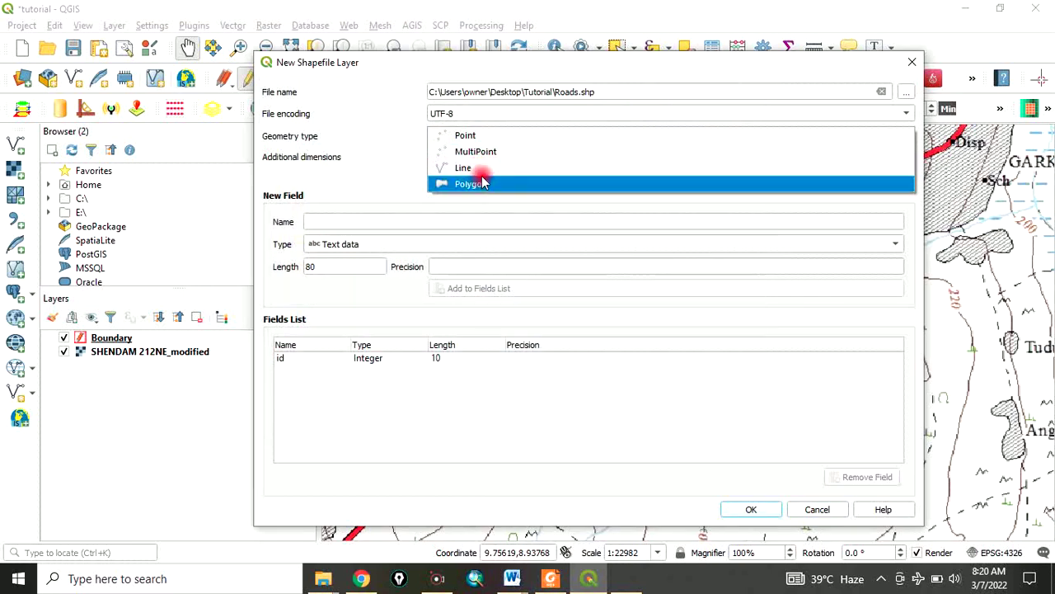
{"action": "left_click", "coordinate": [466, 167]}
{"action": "left_click", "coordinate": [478, 177]}
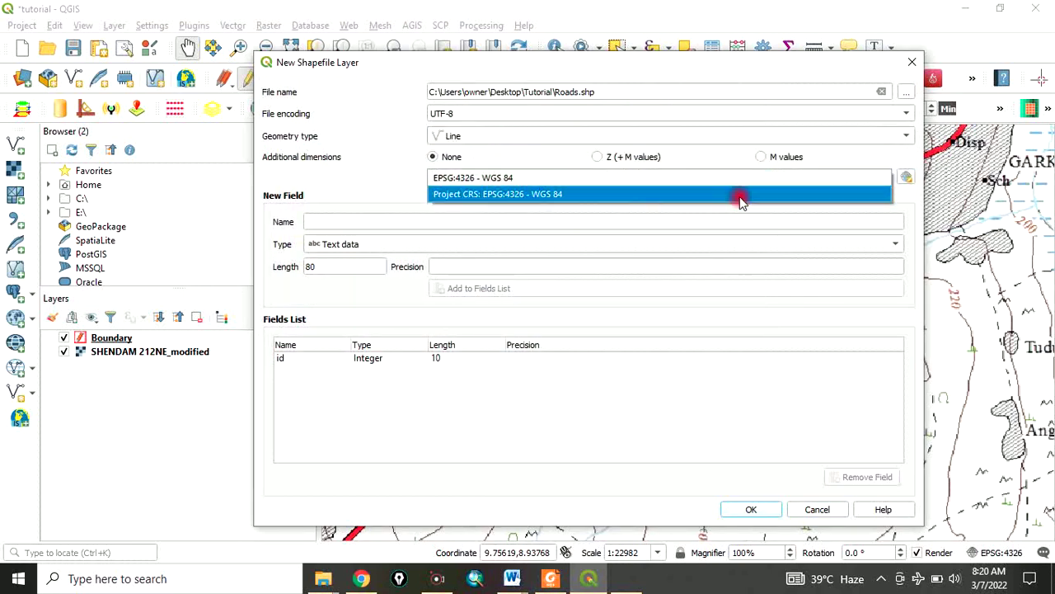
{"action": "left_click", "coordinate": [537, 176]}
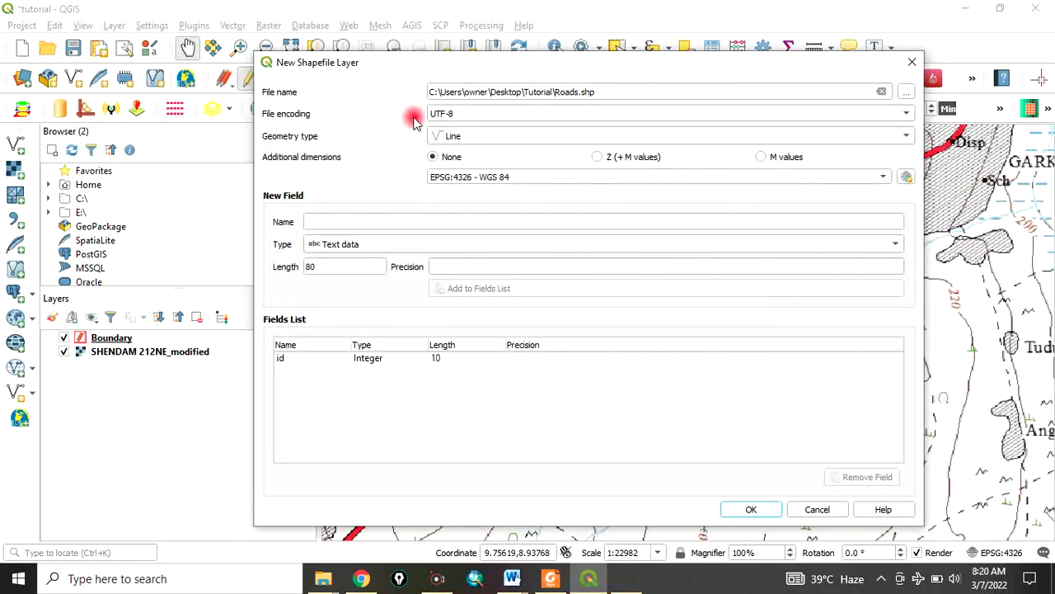
Step: Add a text field named Roads with length 80 and create the Roads shapefile
{"action": "left_click", "coordinate": [722, 225]}
{"action": "type", "text": "Roads"}
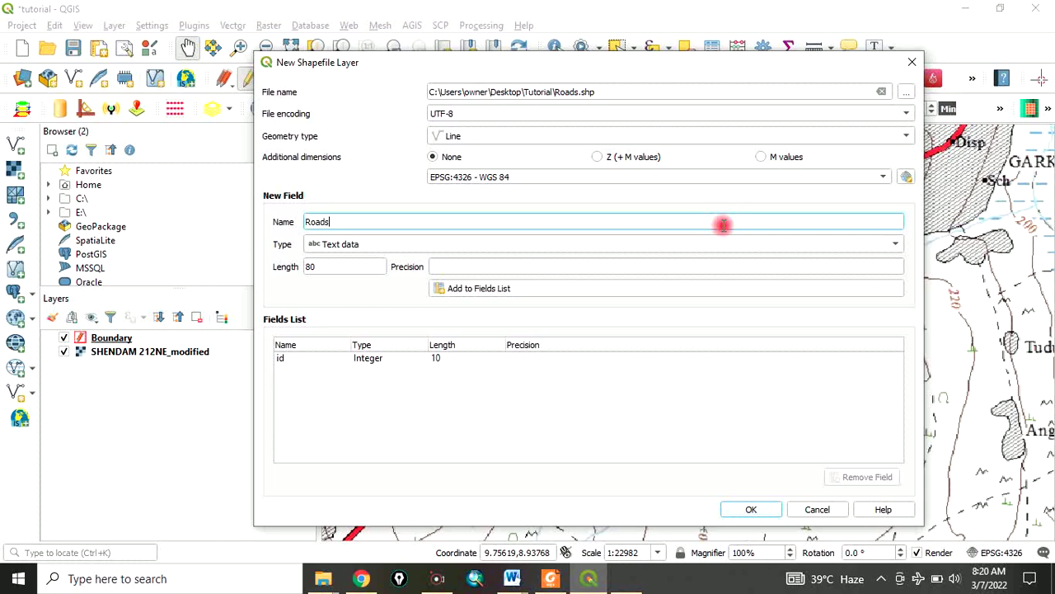
{"action": "left_click", "coordinate": [481, 288]}
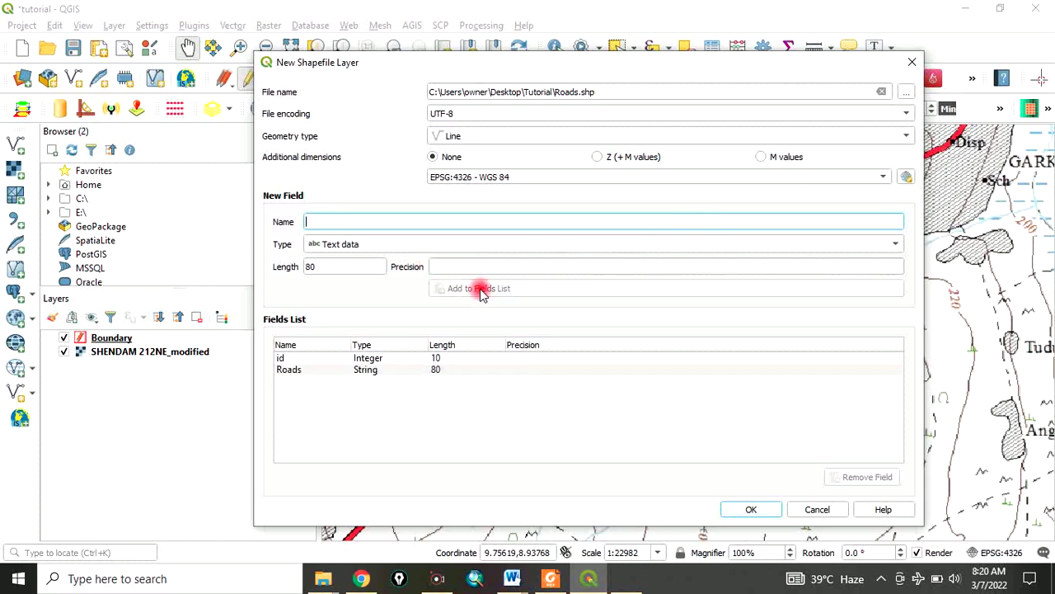
{"action": "left_click", "coordinate": [751, 509]}
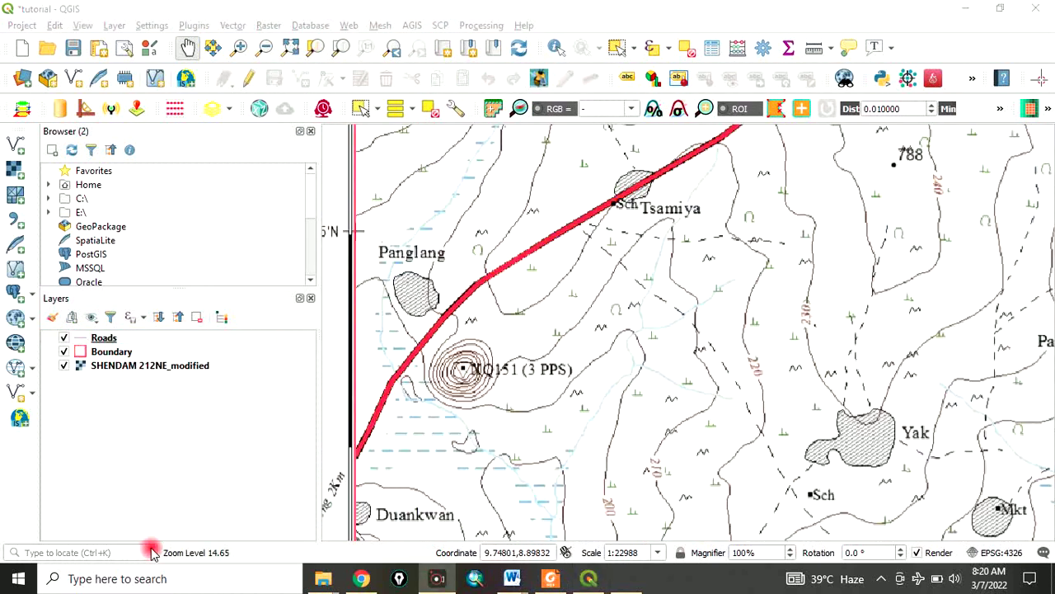
Step: Enable editing on the Roads layer and trace the red road from the western map frame past Panglang towards Tsamiya
{"action": "left_click", "coordinate": [99, 339]}
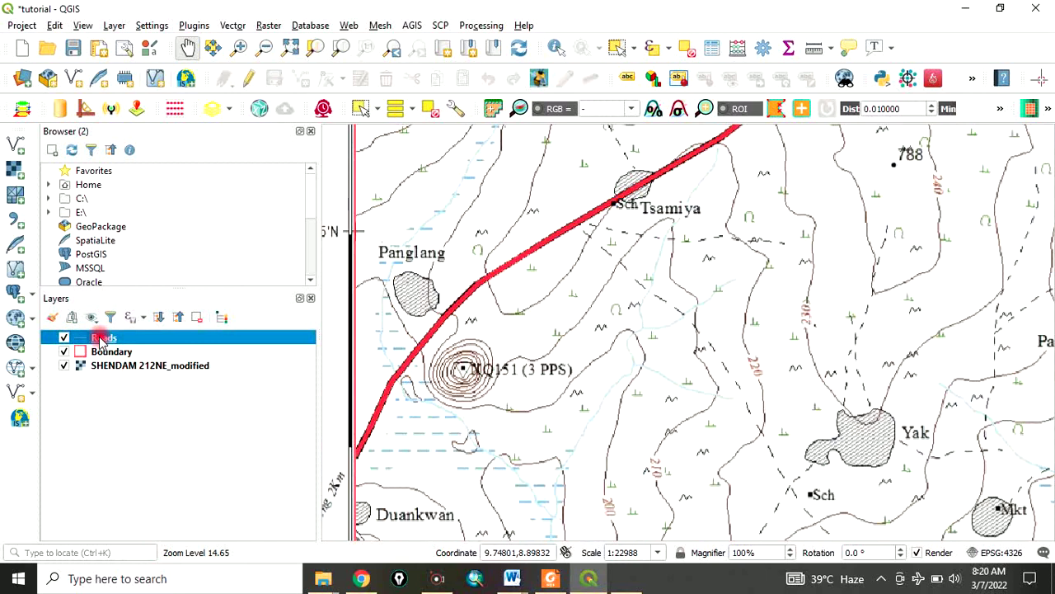
{"action": "left_click", "coordinate": [249, 78]}
{"action": "left_click", "coordinate": [302, 83]}
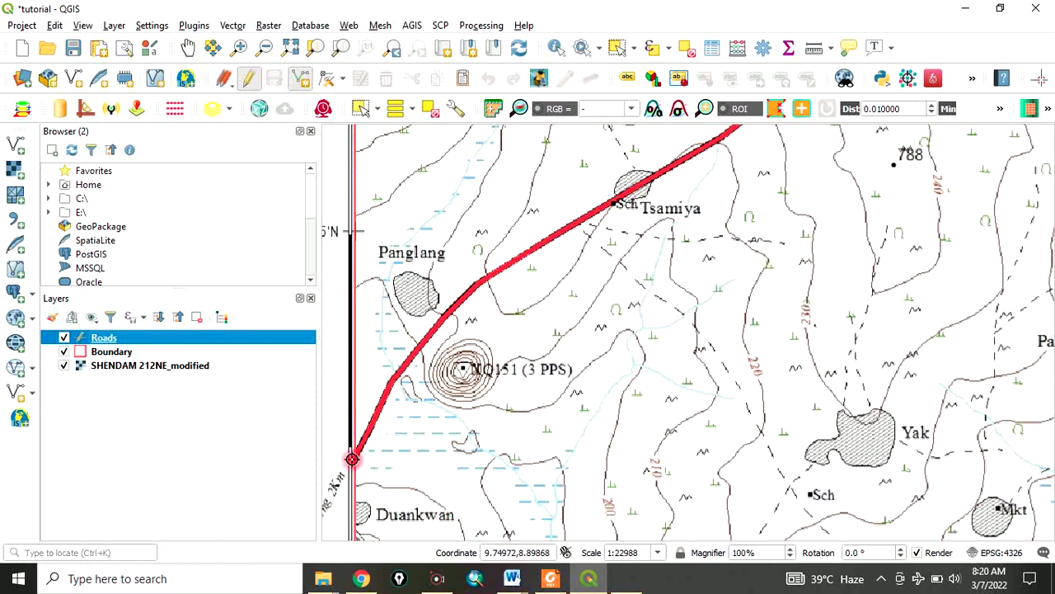
{"action": "left_click", "coordinate": [352, 459]}
{"action": "left_click", "coordinate": [393, 380]}
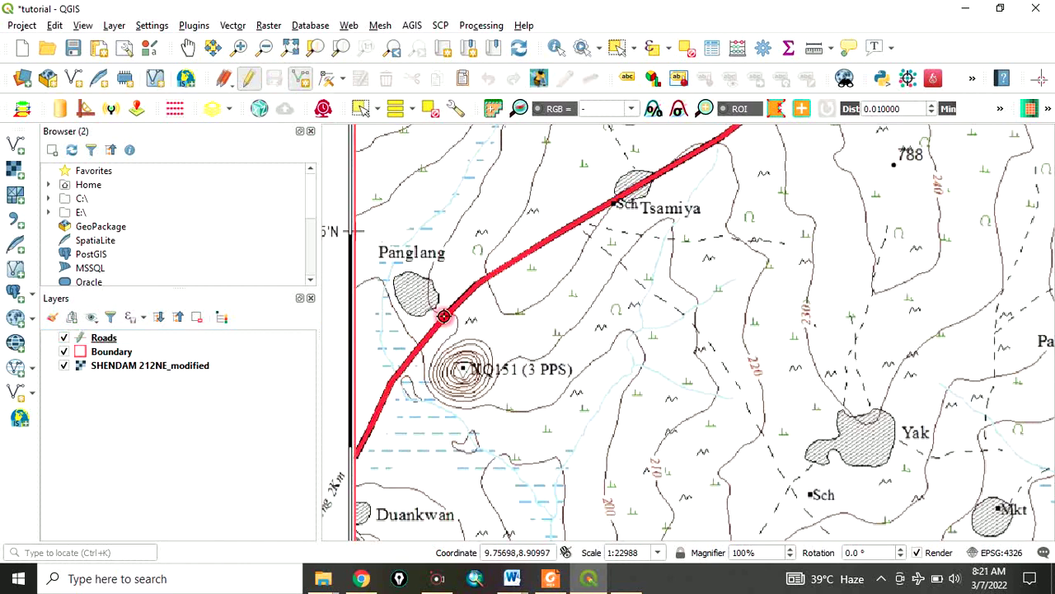
{"action": "left_click", "coordinate": [476, 285]}
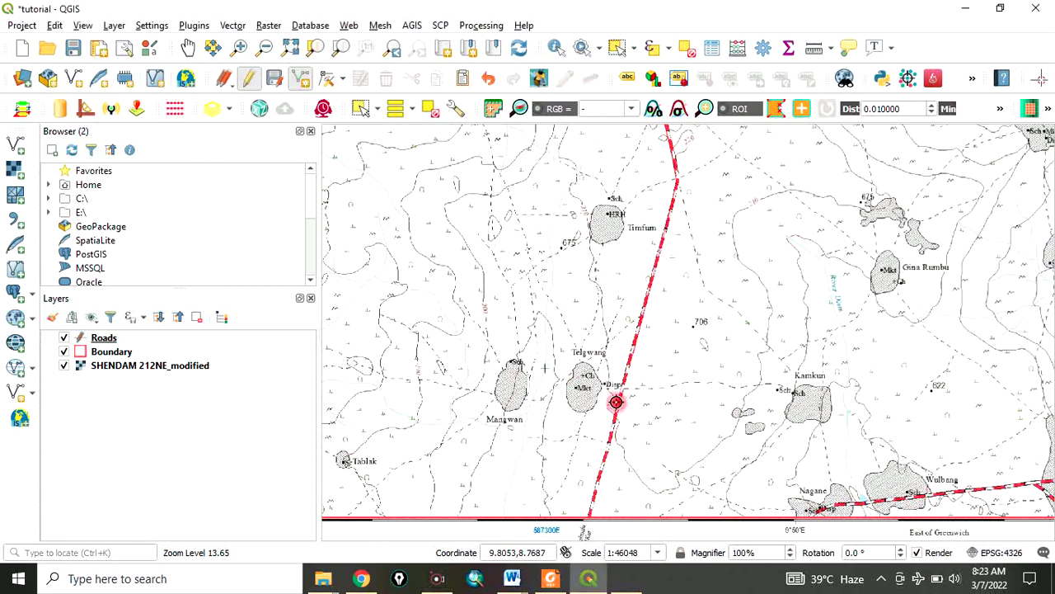
Step: End the road line past Telgwang at the southern map frame and save the feature with an id
{"action": "right_click", "coordinate": [588, 518]}
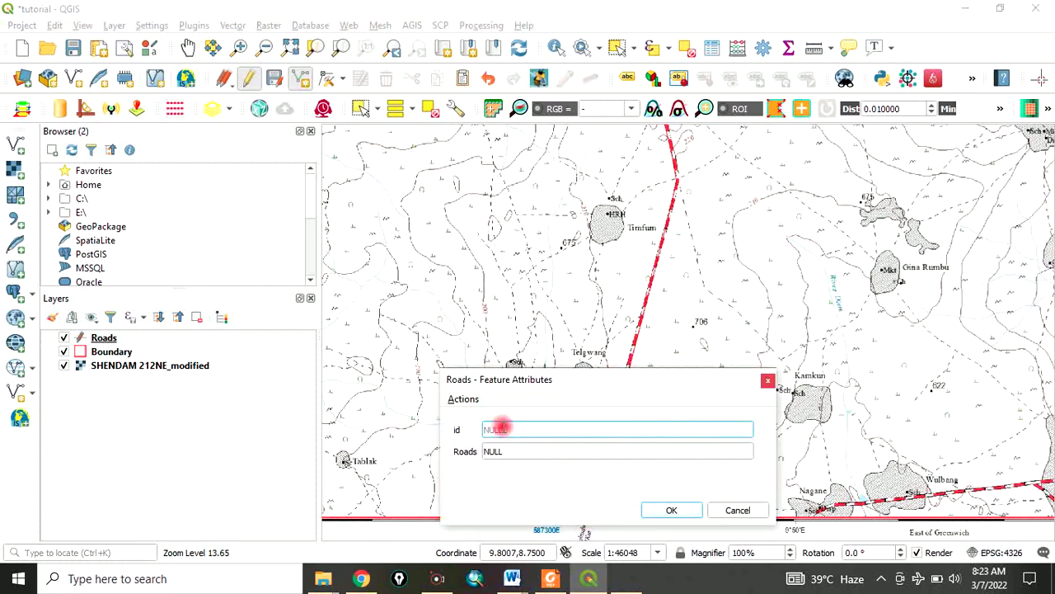
{"action": "left_click", "coordinate": [482, 429]}
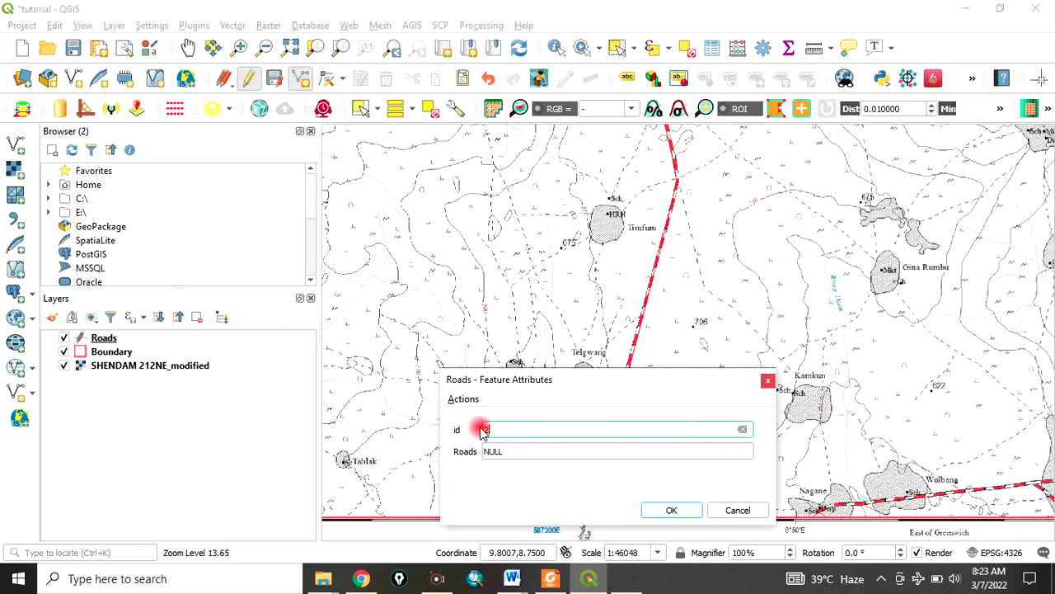
{"action": "left_click", "coordinate": [668, 508]}
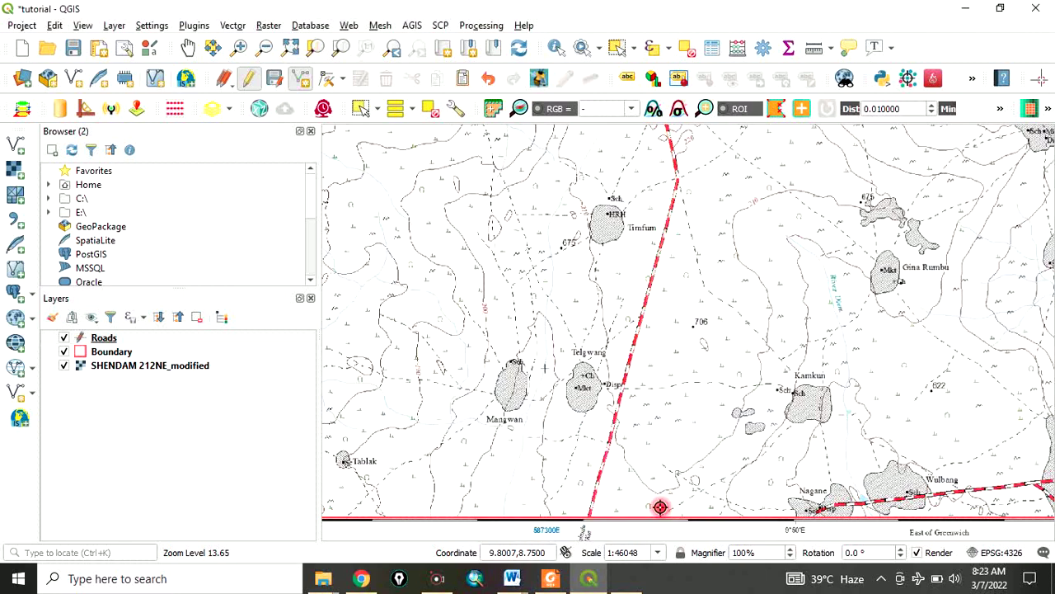
Step: Zoom to the extent of the Boundary layer to view the whole digitized map
{"action": "left_click", "coordinate": [107, 353]}
{"action": "right_click", "coordinate": [107, 352]}
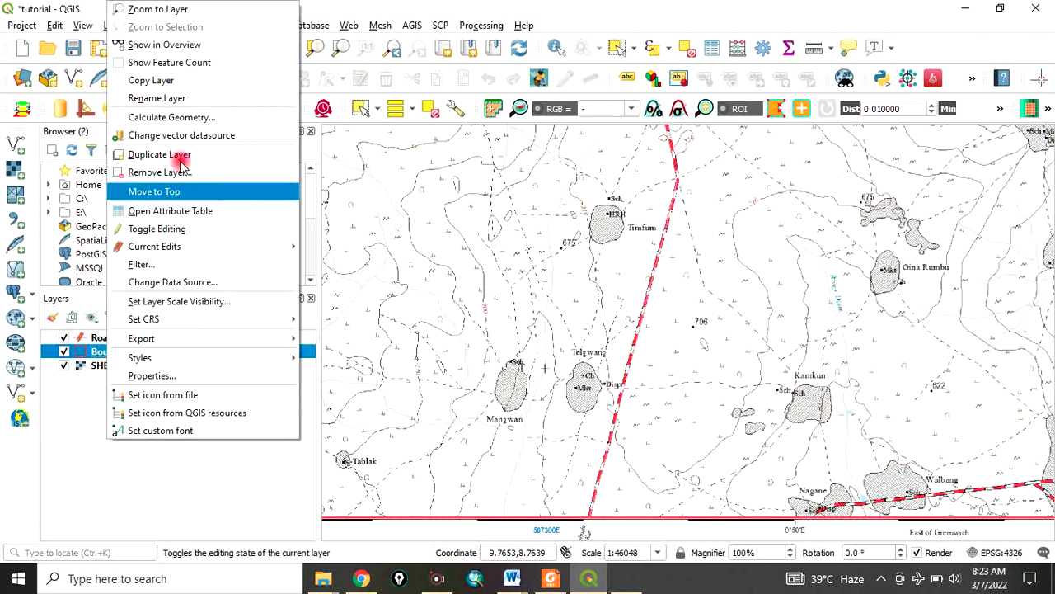
{"action": "left_click", "coordinate": [169, 9]}
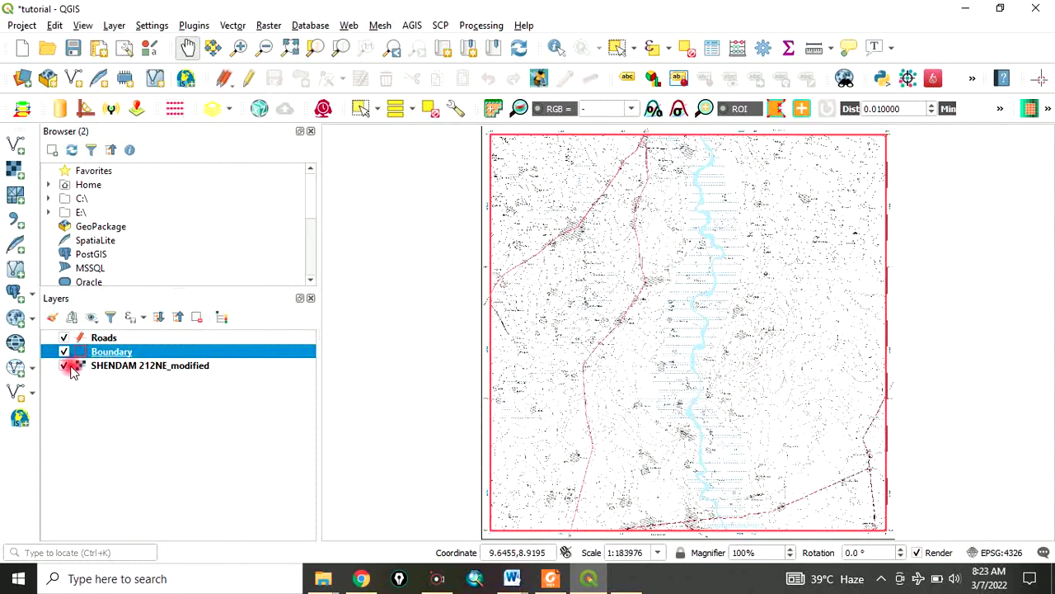
Step: Toggle the SHENDAM 212NE_modified raster and leave it hidden to check the traced boundary and roads on their own
{"action": "left_click", "coordinate": [64, 365]}
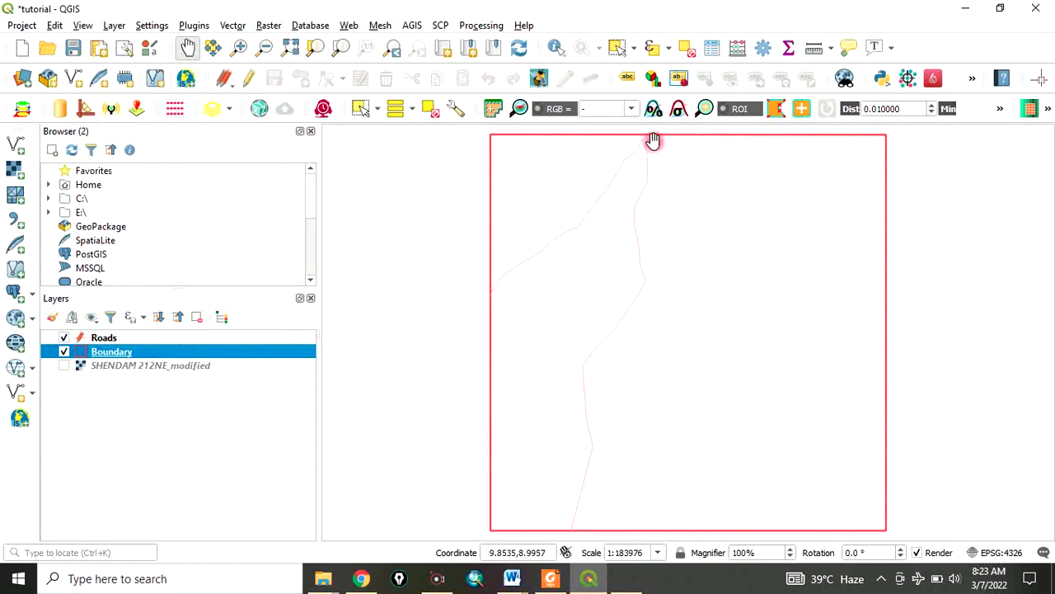
{"action": "left_click", "coordinate": [60, 367]}
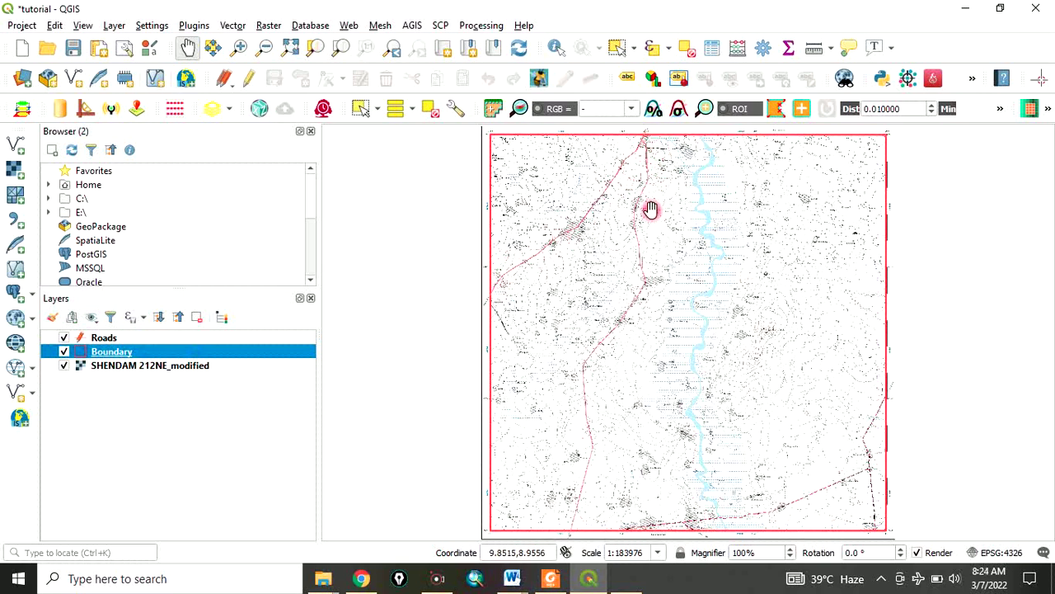
{"action": "left_click", "coordinate": [67, 363]}
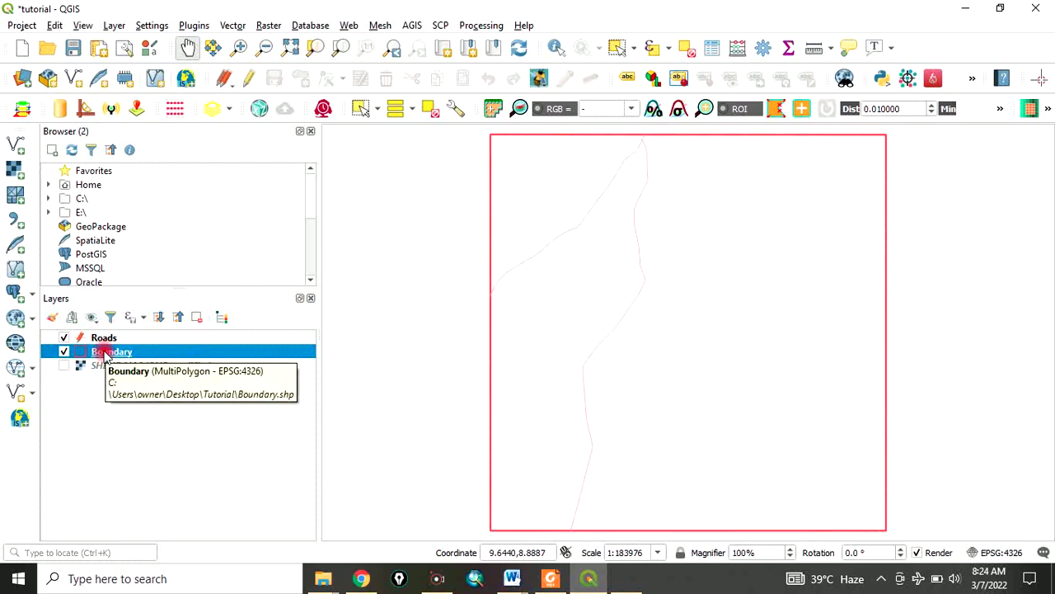
Step: Style the Boundary layer's simple line outline in black with a stroke width of 1.06 mm
{"action": "double_click", "coordinate": [105, 353]}
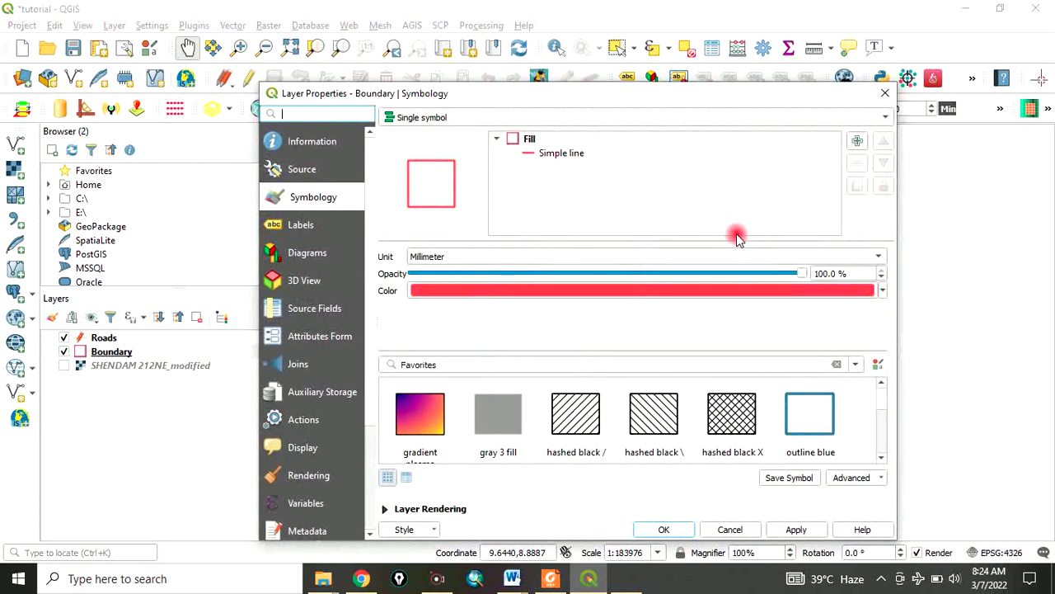
{"action": "left_click", "coordinate": [883, 291]}
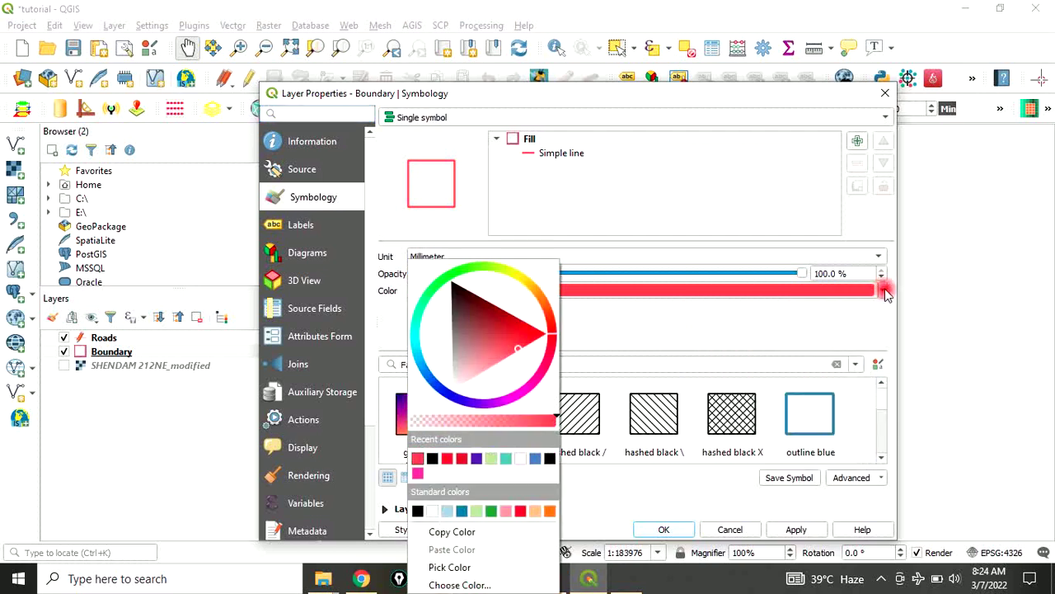
{"action": "left_click", "coordinate": [429, 459]}
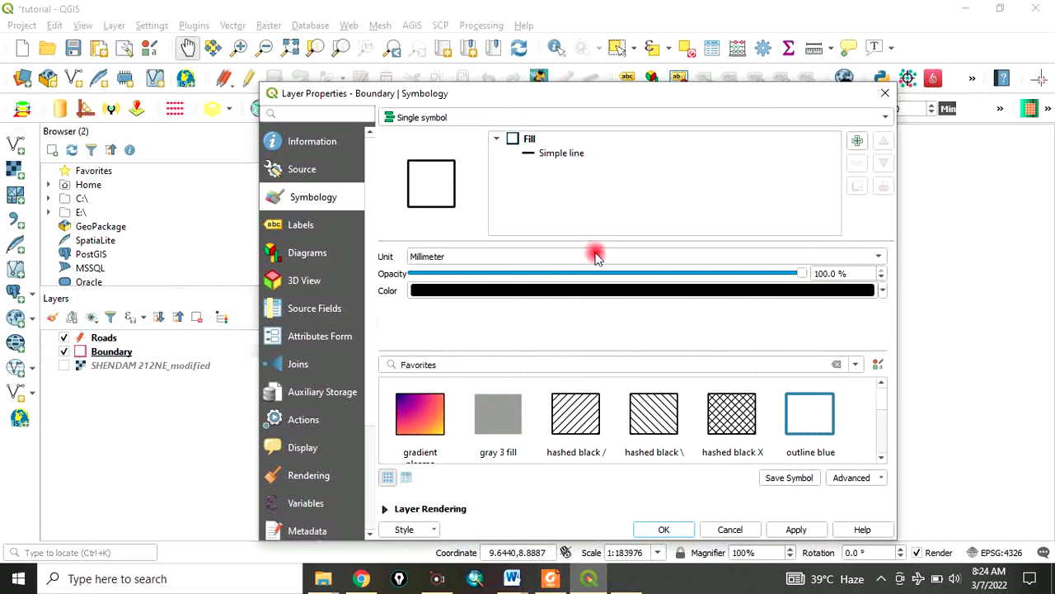
{"action": "left_click", "coordinate": [569, 155]}
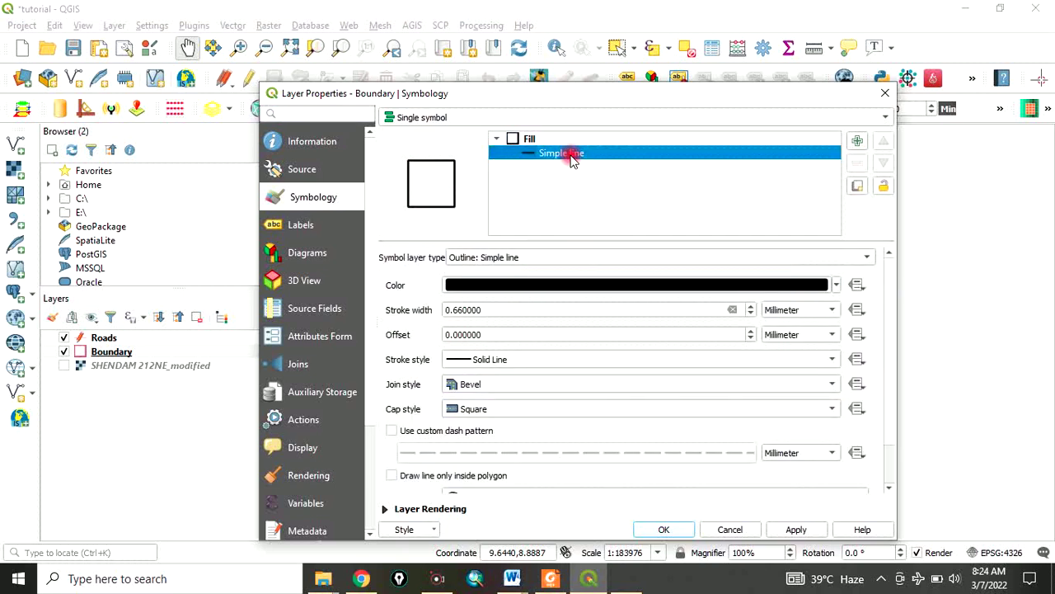
{"action": "left_click", "coordinate": [838, 285]}
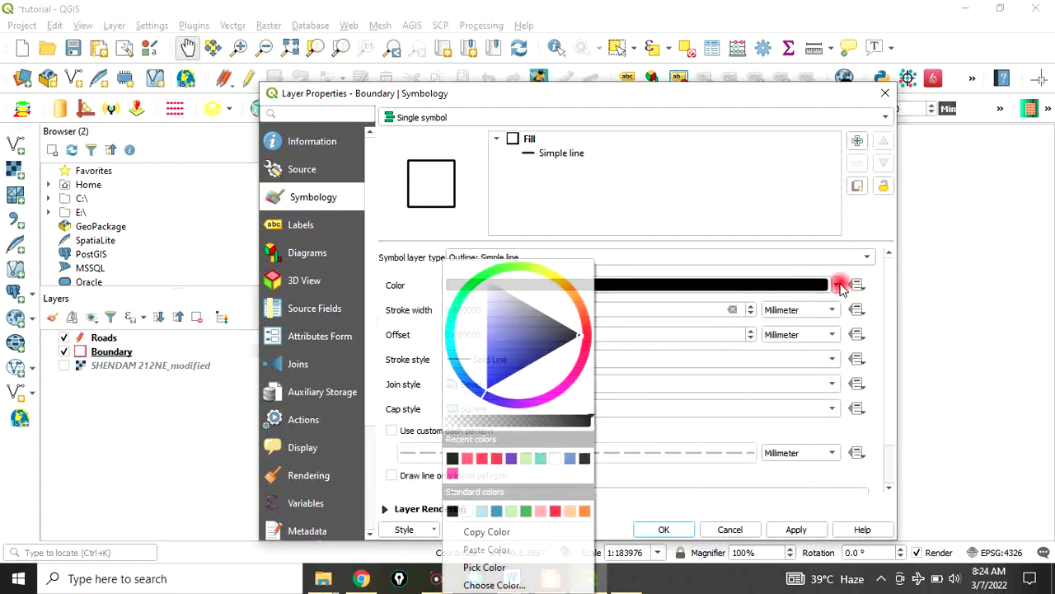
{"action": "left_click", "coordinate": [584, 459]}
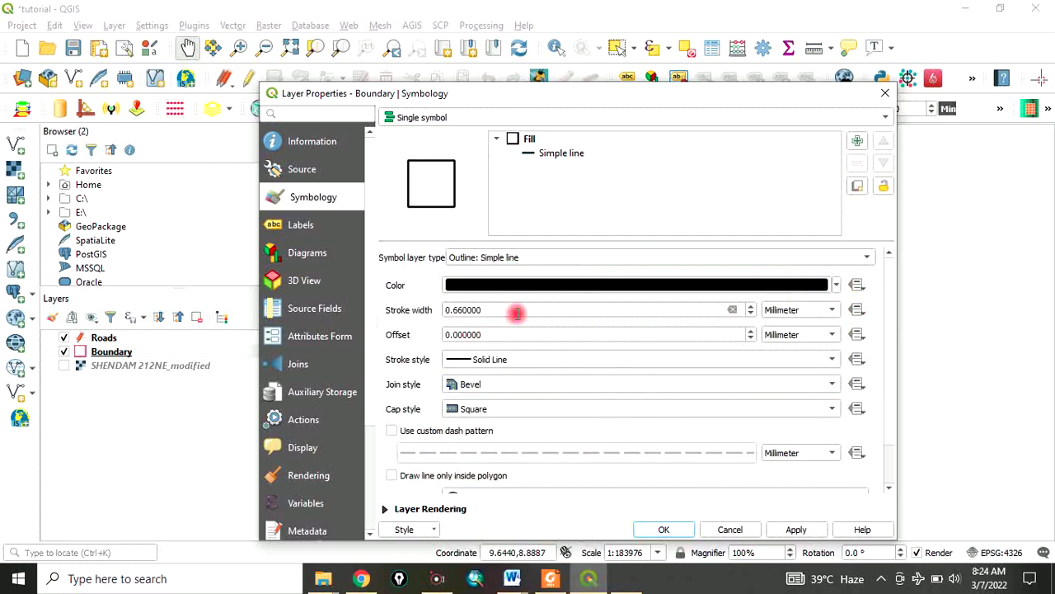
{"action": "left_click", "coordinate": [749, 305]}
{"action": "left_click", "coordinate": [749, 305]}
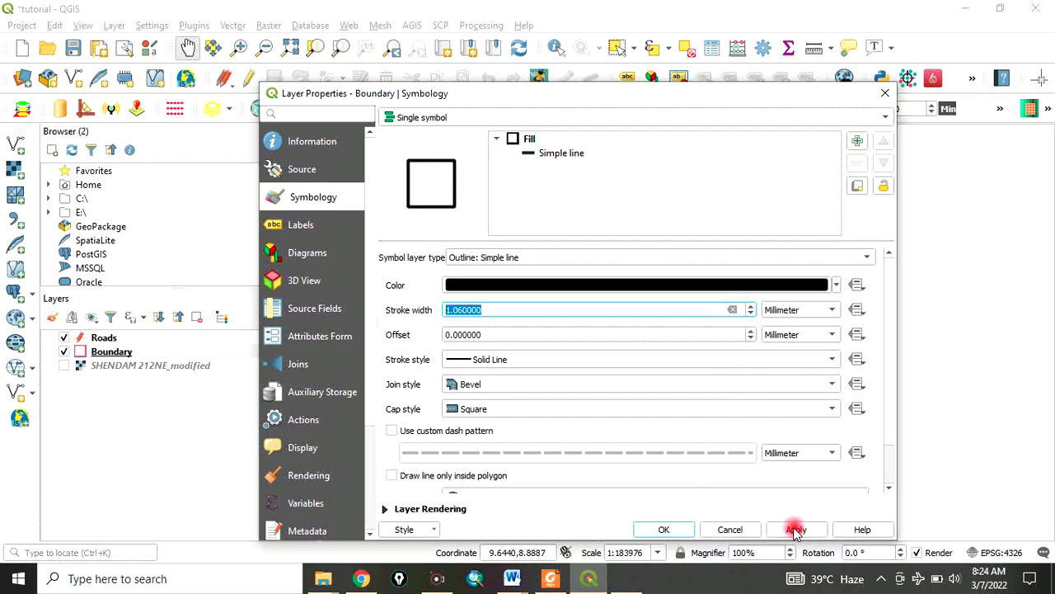
{"action": "left_click", "coordinate": [684, 529]}
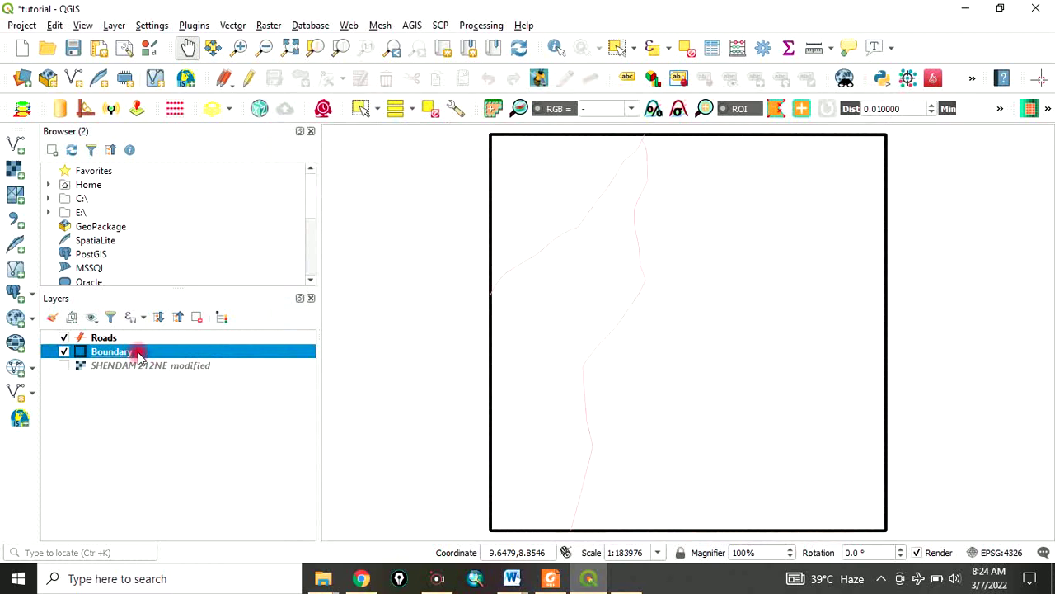
Step: Style the Roads layer's simple line in red with a stroke width of 0.66 mm
{"action": "left_click", "coordinate": [97, 337]}
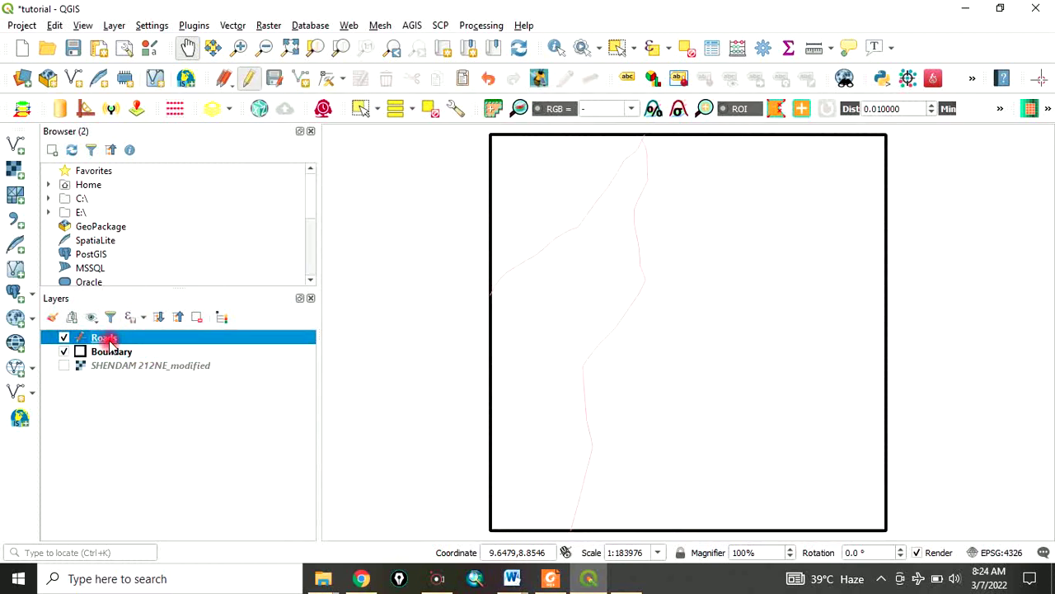
{"action": "double_click", "coordinate": [106, 338]}
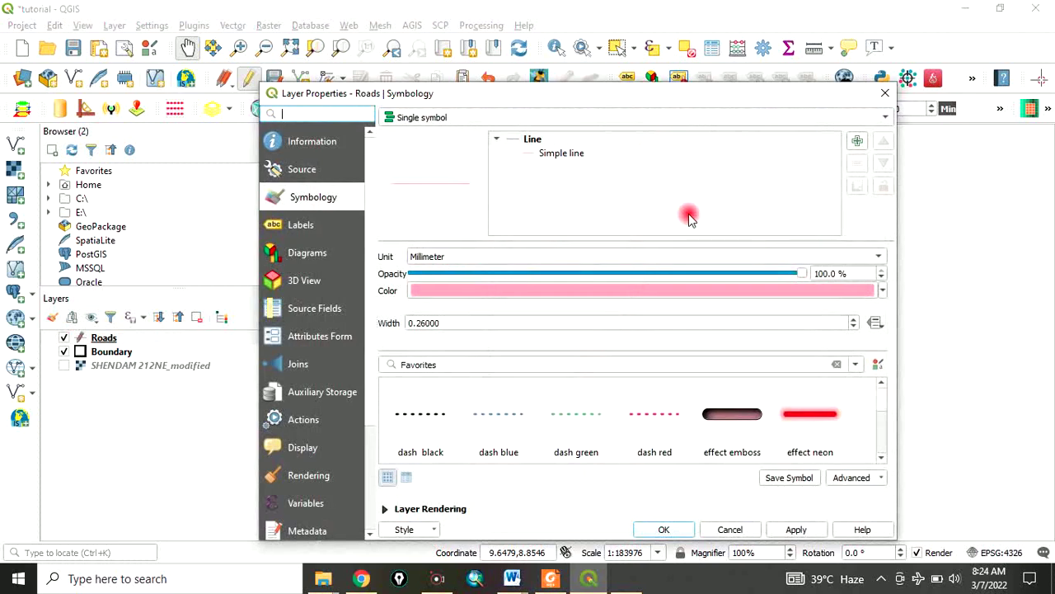
{"action": "left_click", "coordinate": [574, 155]}
{"action": "left_click", "coordinate": [836, 285]}
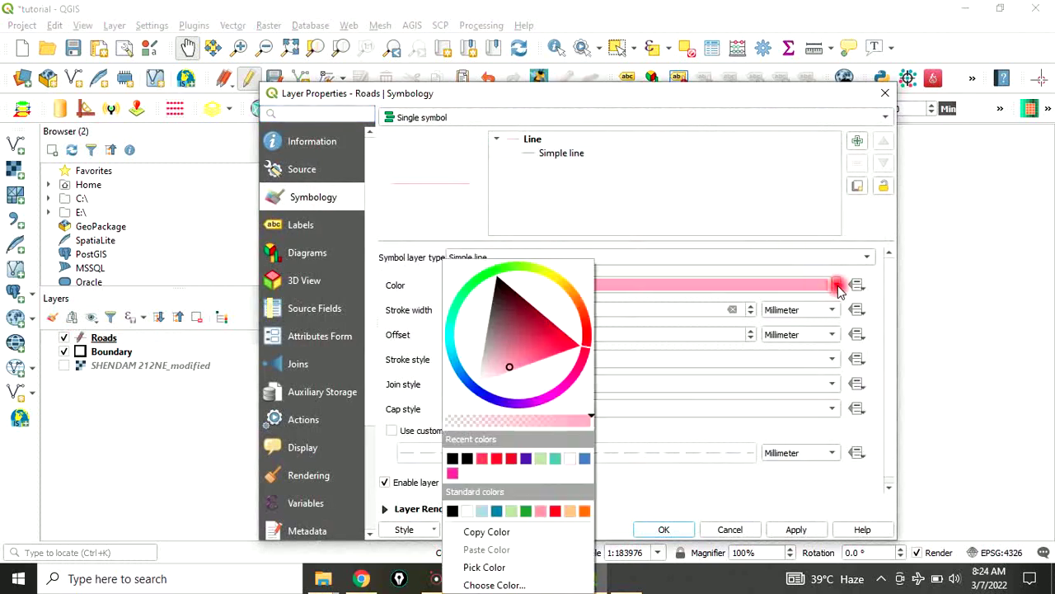
{"action": "left_click", "coordinate": [555, 511]}
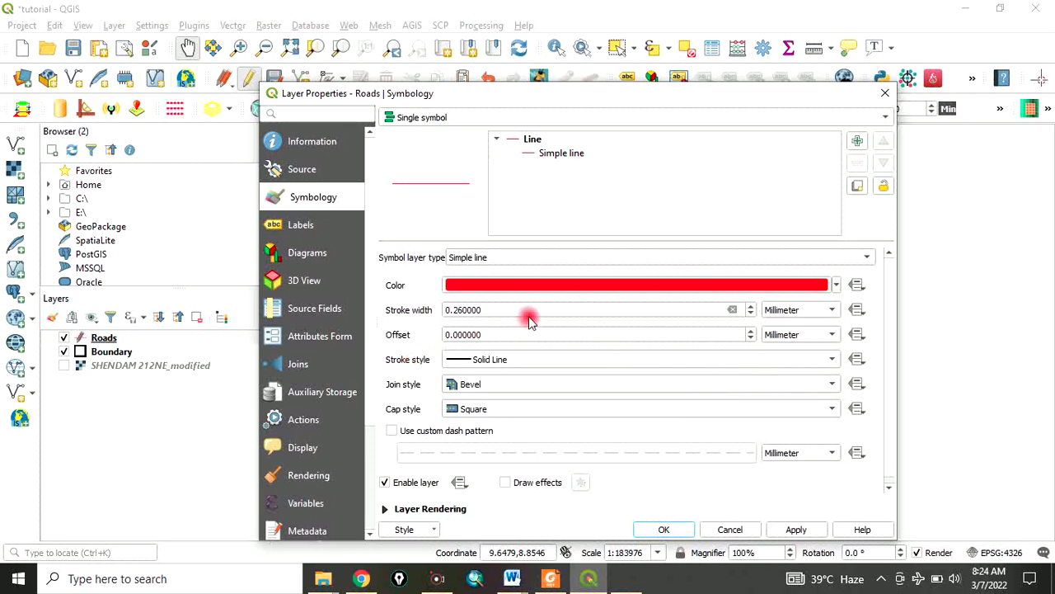
{"action": "left_click", "coordinate": [750, 305]}
{"action": "left_click", "coordinate": [750, 305]}
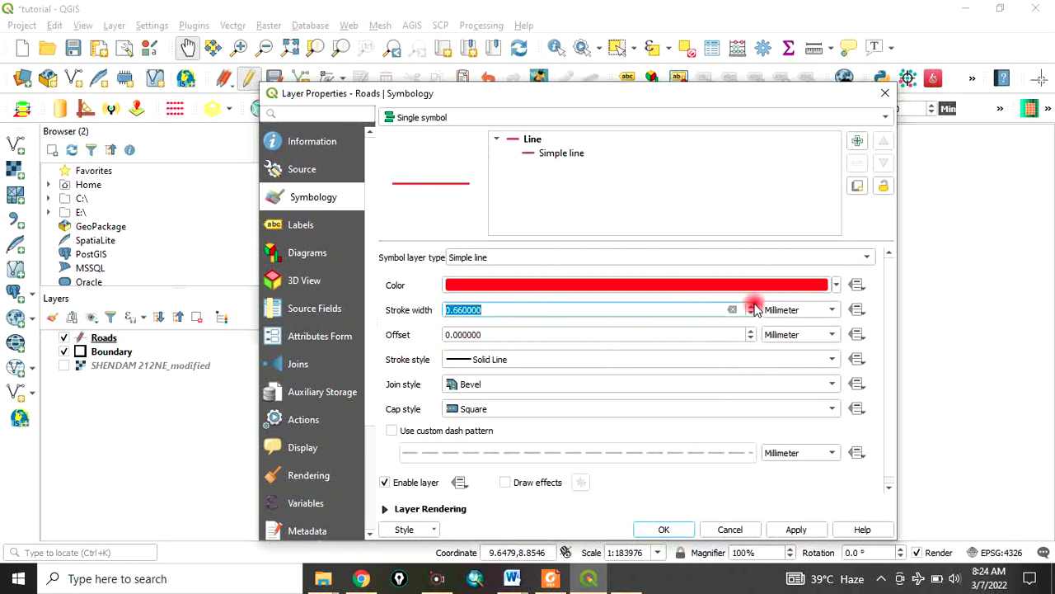
{"action": "left_click", "coordinate": [664, 529]}
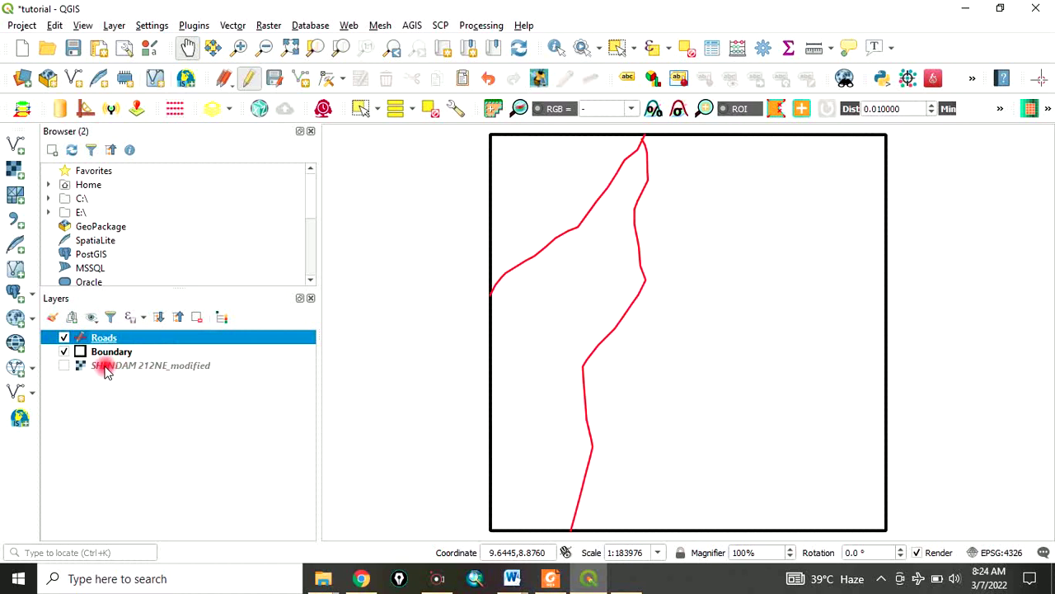
Step: Show the SHENDAM 212NE_modified raster again and examine the settlements along the river around Langang
{"action": "left_click", "coordinate": [63, 365]}
{"action": "scroll", "coordinate": [685, 362], "scroll_direction": "up", "scroll_amount": 4}
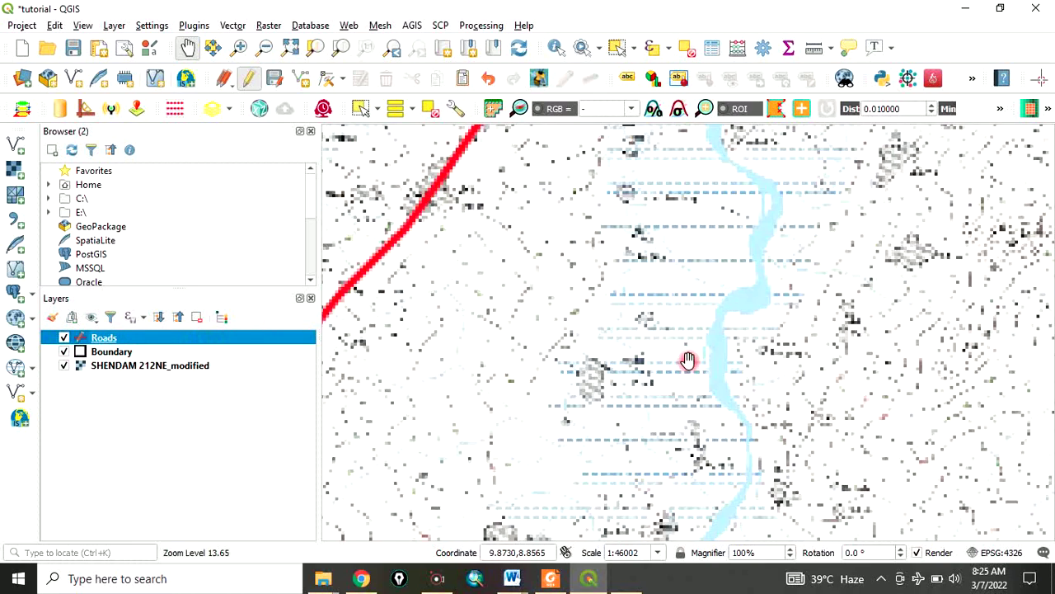
{"action": "left_click_drag", "start_coordinate": [612, 271], "coordinate": [522, 405]}
{"action": "left_click_drag", "start_coordinate": [872, 498], "coordinate": [676, 394]}
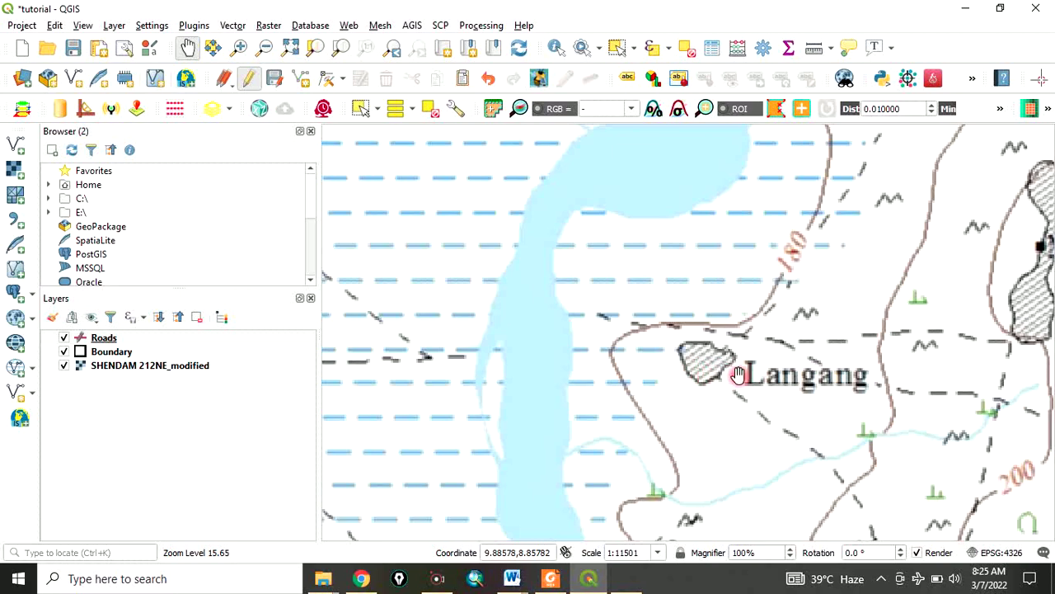
{"action": "scroll", "coordinate": [694, 371], "scroll_direction": "up", "scroll_amount": 1}
{"action": "scroll", "coordinate": [706, 358], "scroll_direction": "down", "scroll_amount": 4}
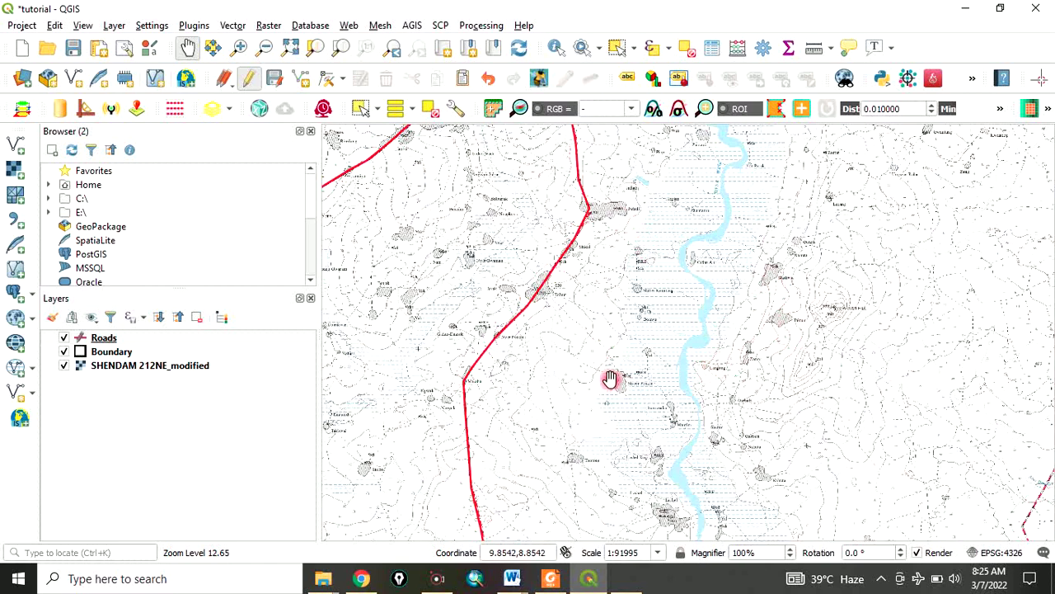
Step: Stop editing the Roads layer and save its changes
{"action": "left_click", "coordinate": [100, 340]}
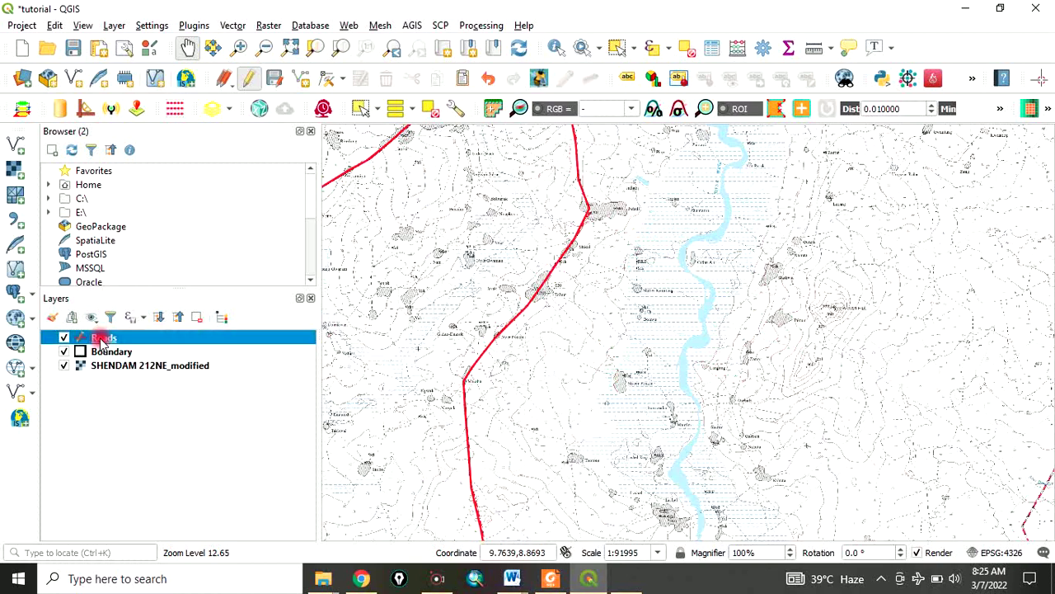
{"action": "left_click", "coordinate": [247, 77]}
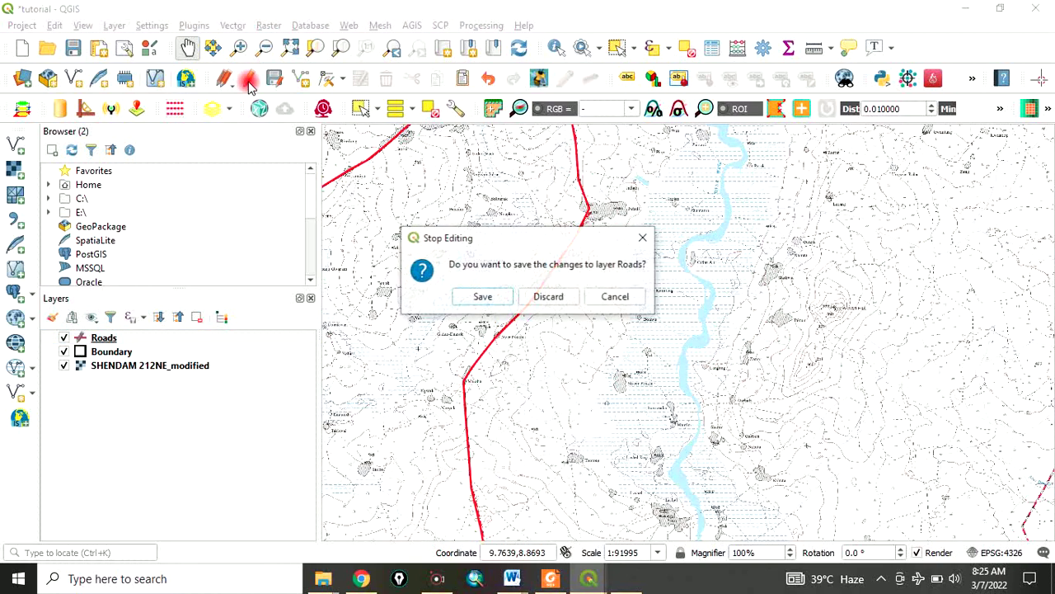
{"action": "left_click", "coordinate": [481, 296]}
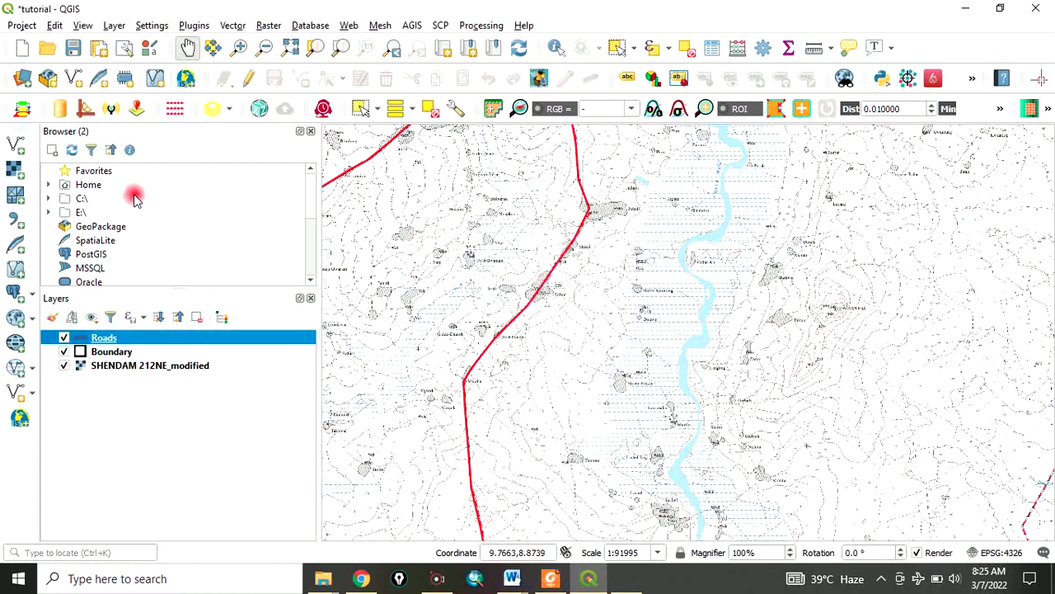
Step: Start a new point shapefile layer and set its file name to Towns in the Tutorial folder
{"action": "left_click", "coordinate": [113, 25]}
{"action": "mouse_move", "coordinate": [163, 63]}
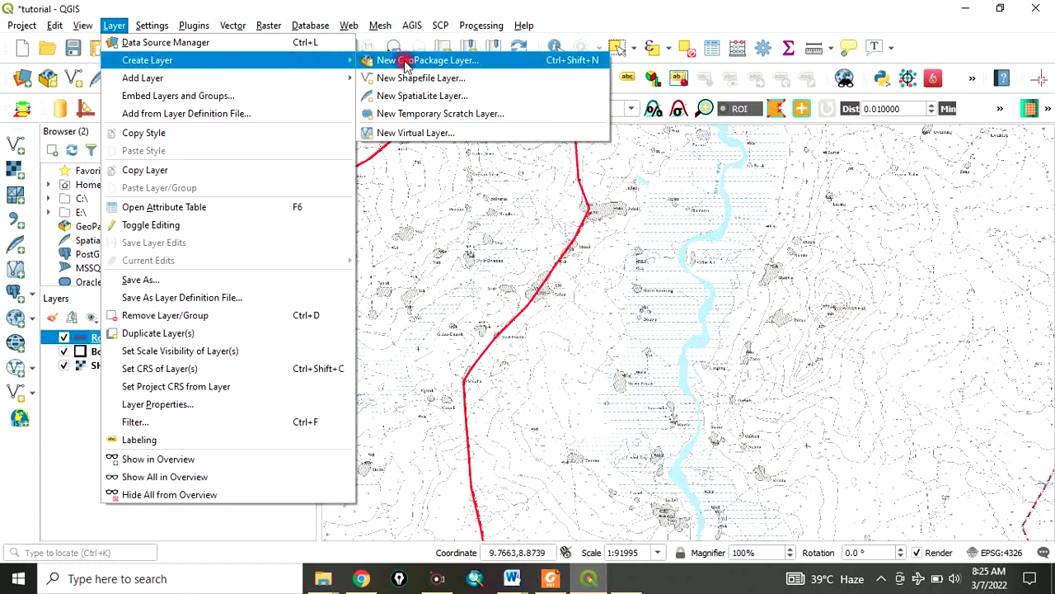
{"action": "left_click", "coordinate": [428, 78]}
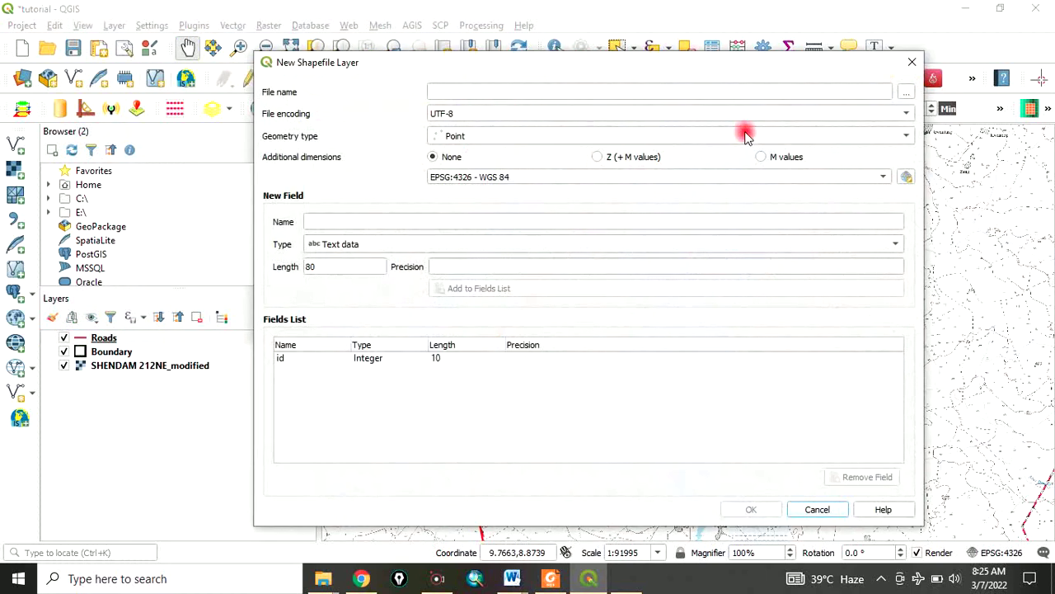
{"action": "left_click", "coordinate": [906, 91]}
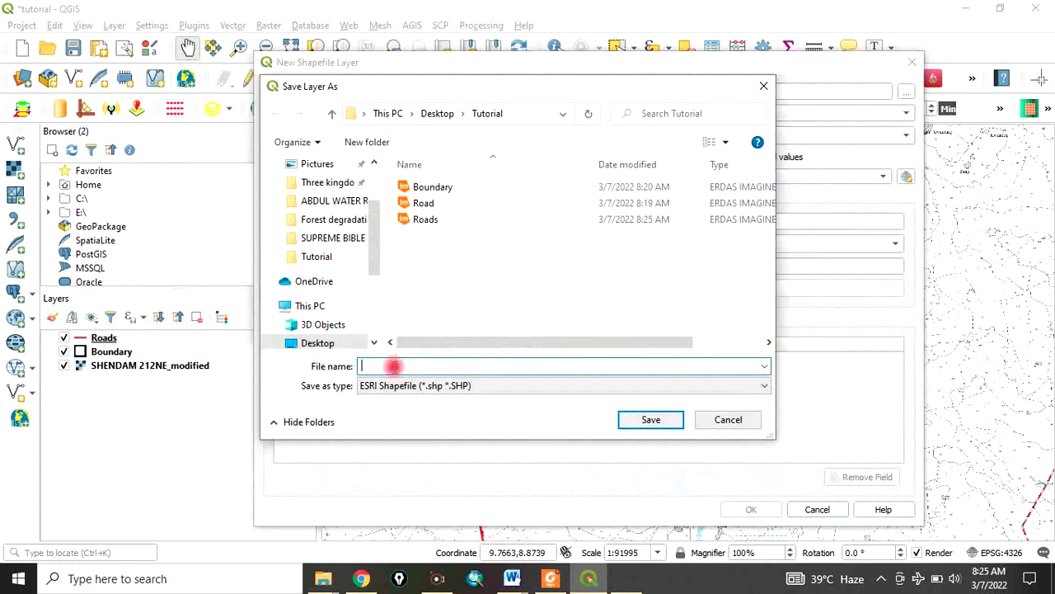
{"action": "type", "text": "Towns"}
{"action": "left_click", "coordinate": [634, 424]}
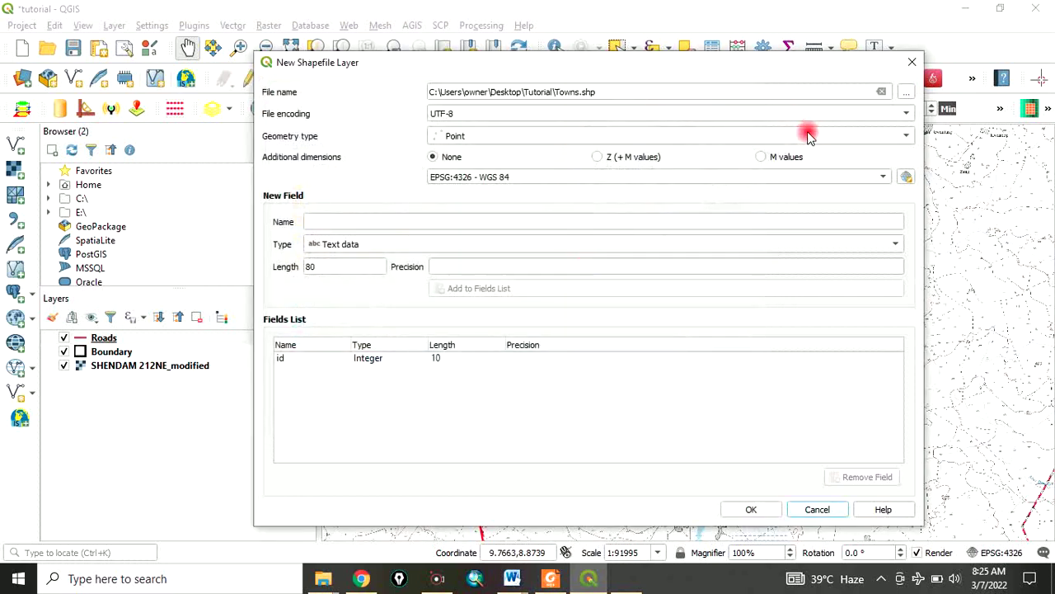
Step: Add a text field called Name with length 80 and create the Towns shapefile
{"action": "left_click", "coordinate": [332, 224]}
{"action": "type", "text": "Name"}
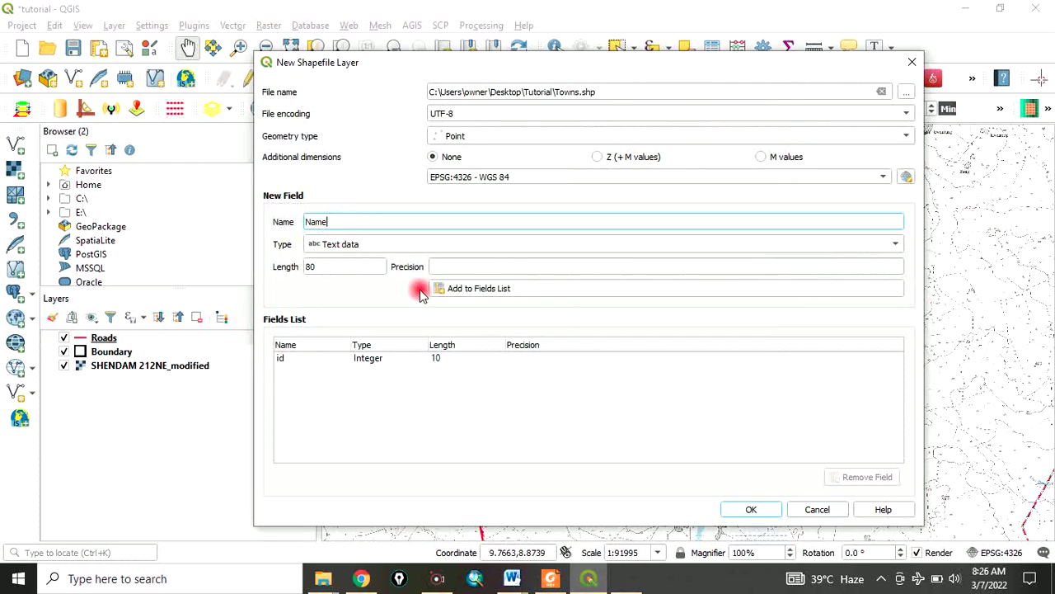
{"action": "left_click", "coordinate": [473, 290]}
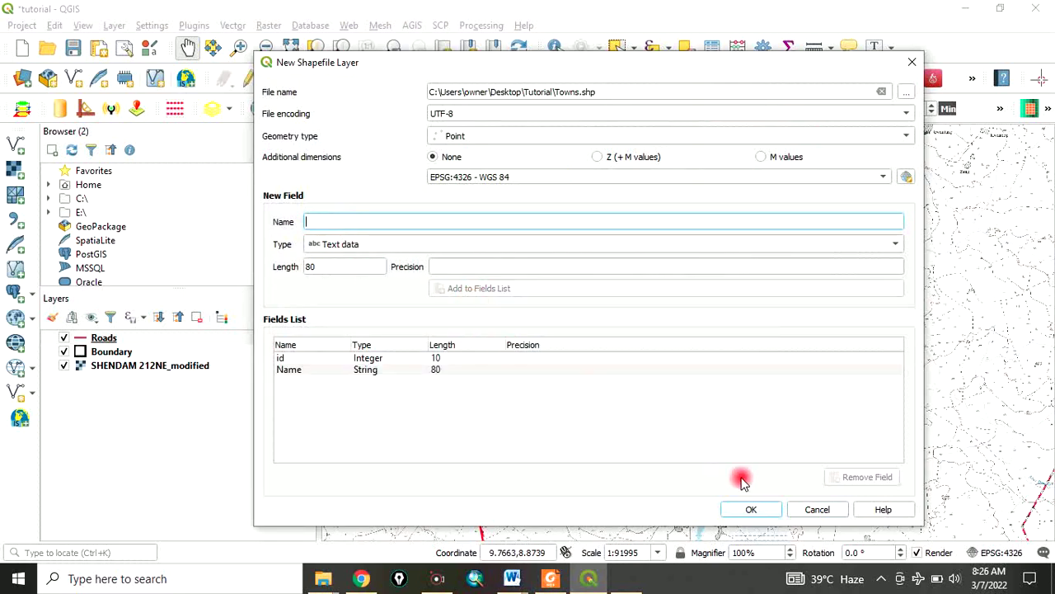
{"action": "left_click", "coordinate": [749, 511]}
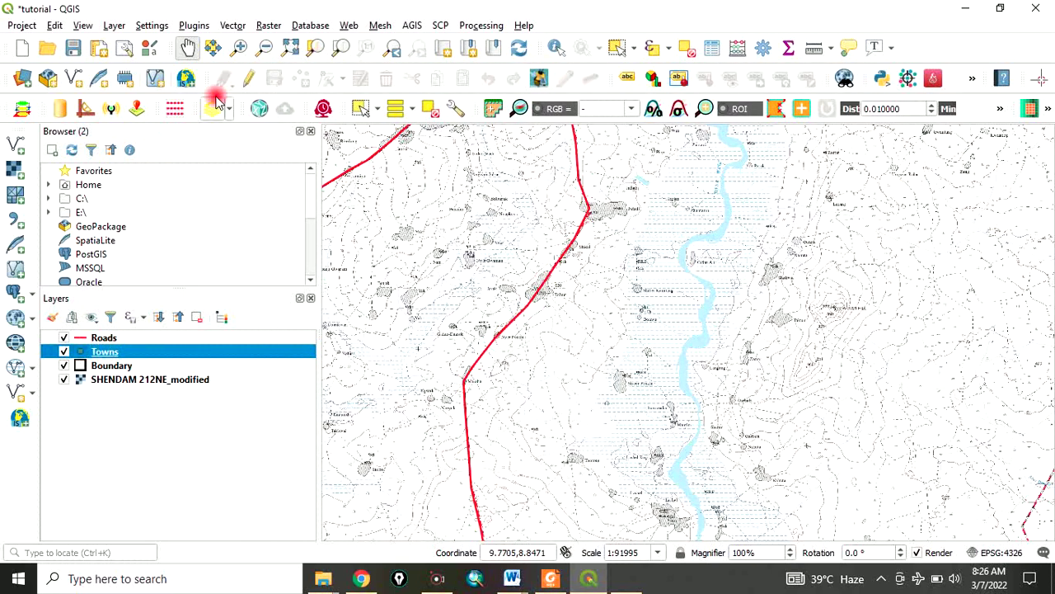
Step: Start editing the Towns layer and add a point on the Shakwai settlement with id 1 and name Shakwai
{"action": "left_click", "coordinate": [246, 80]}
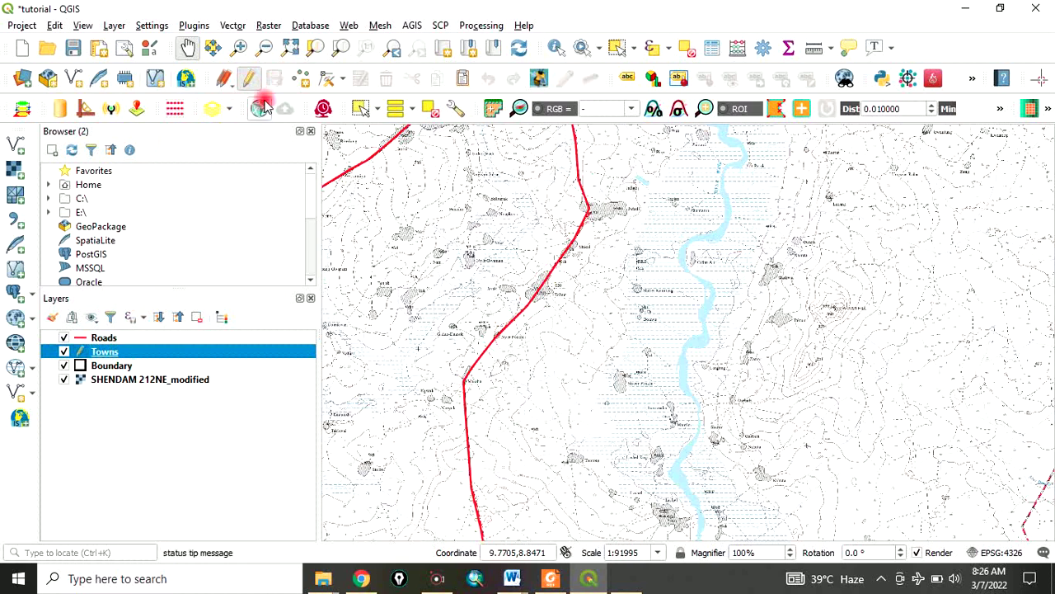
{"action": "left_click", "coordinate": [305, 80]}
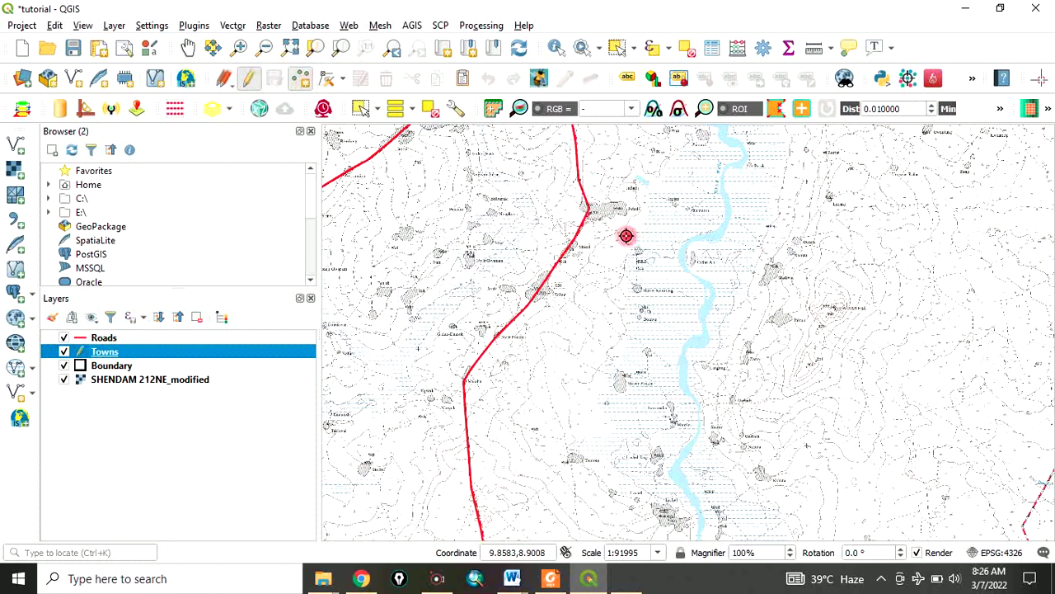
{"action": "scroll", "coordinate": [770, 296], "scroll_direction": "up", "scroll_amount": 2}
{"action": "scroll", "coordinate": [770, 295], "scroll_direction": "up", "scroll_amount": 1}
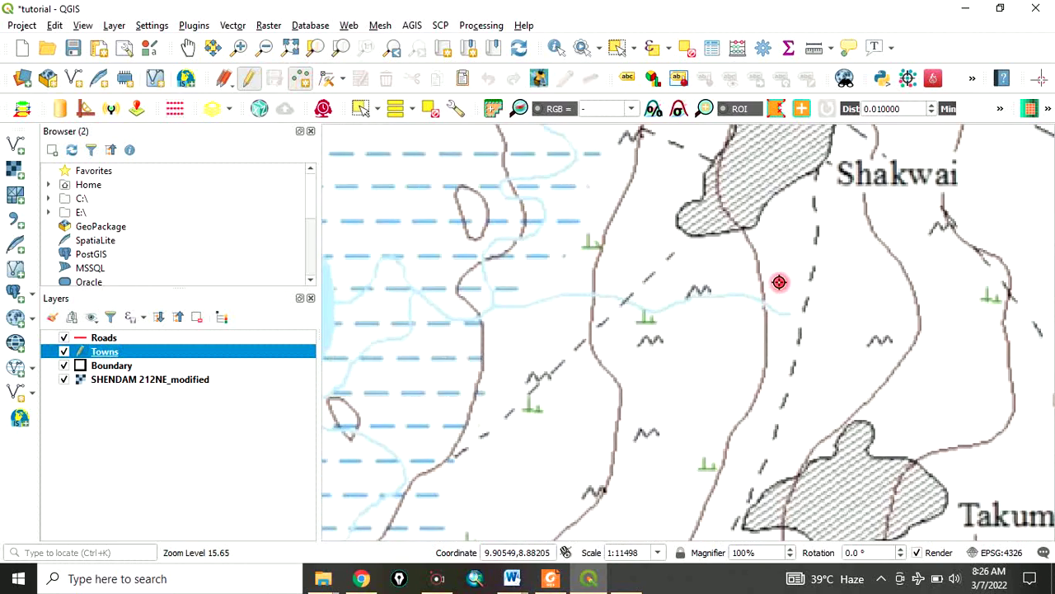
{"action": "scroll", "coordinate": [778, 286], "scroll_direction": "down", "scroll_amount": 1}
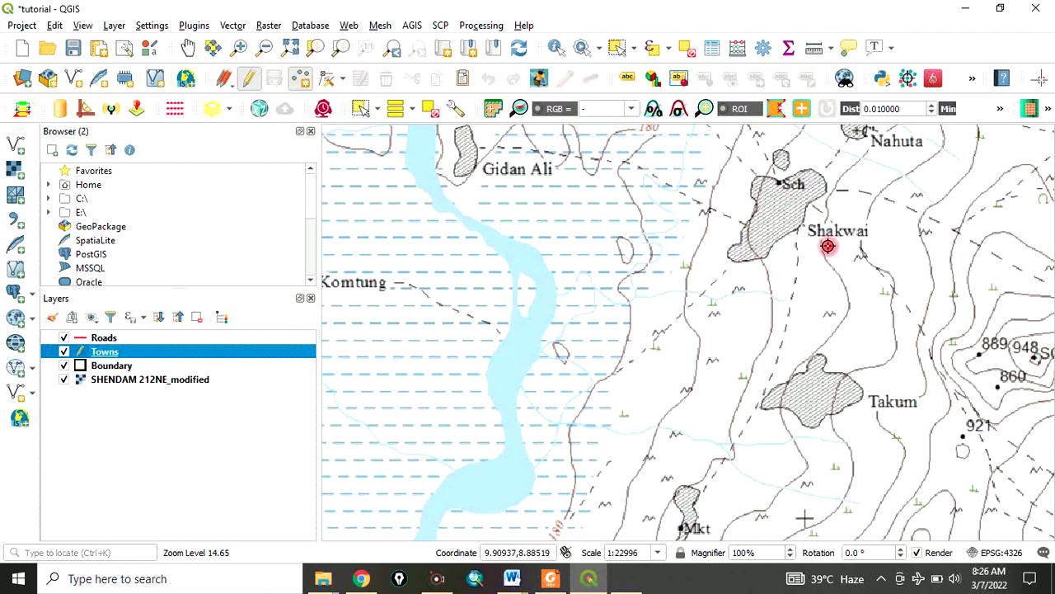
{"action": "left_click", "coordinate": [780, 213]}
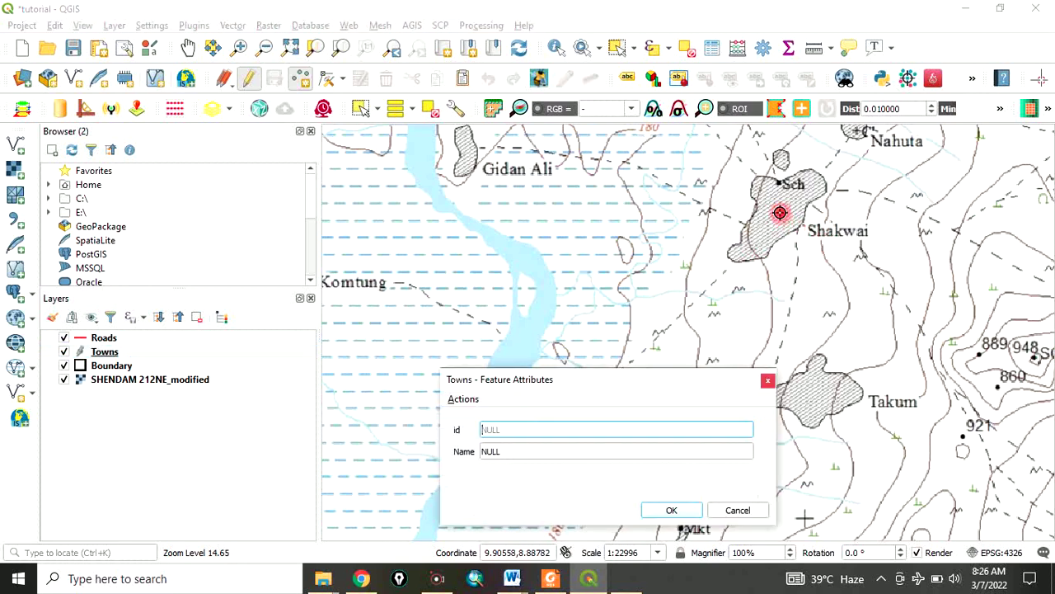
{"action": "left_click", "coordinate": [505, 451]}
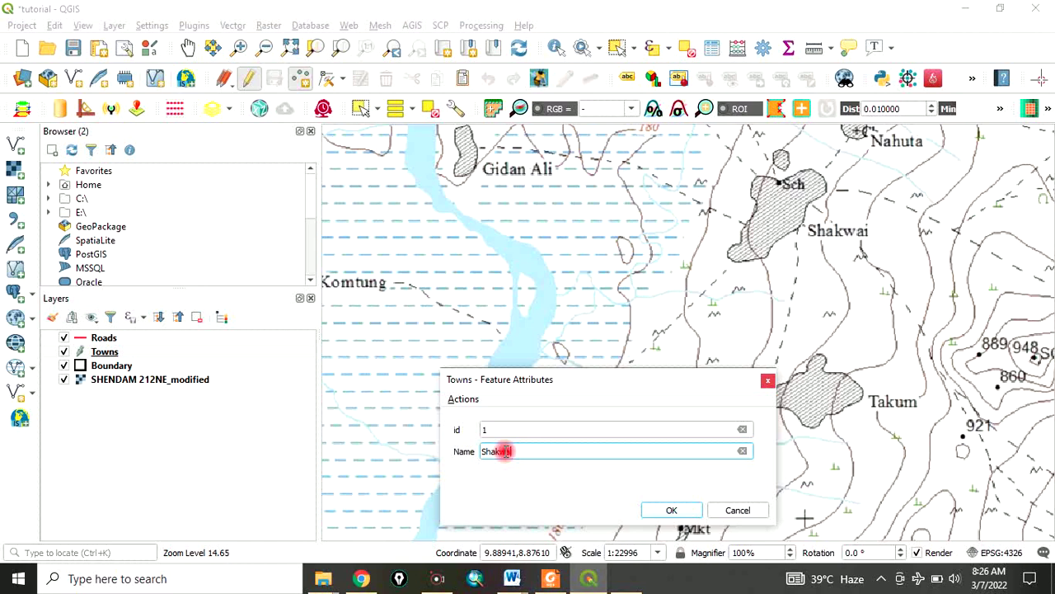
{"action": "left_click", "coordinate": [658, 508]}
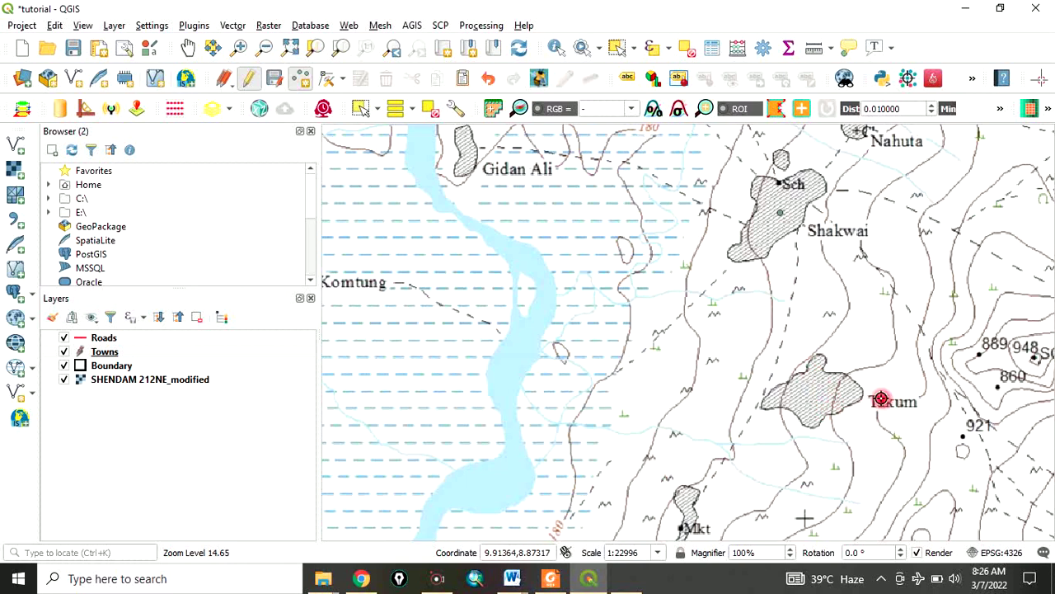
Step: Add a Towns point on the Takum settlement with id 2 and name Takum
{"action": "left_click", "coordinate": [814, 399]}
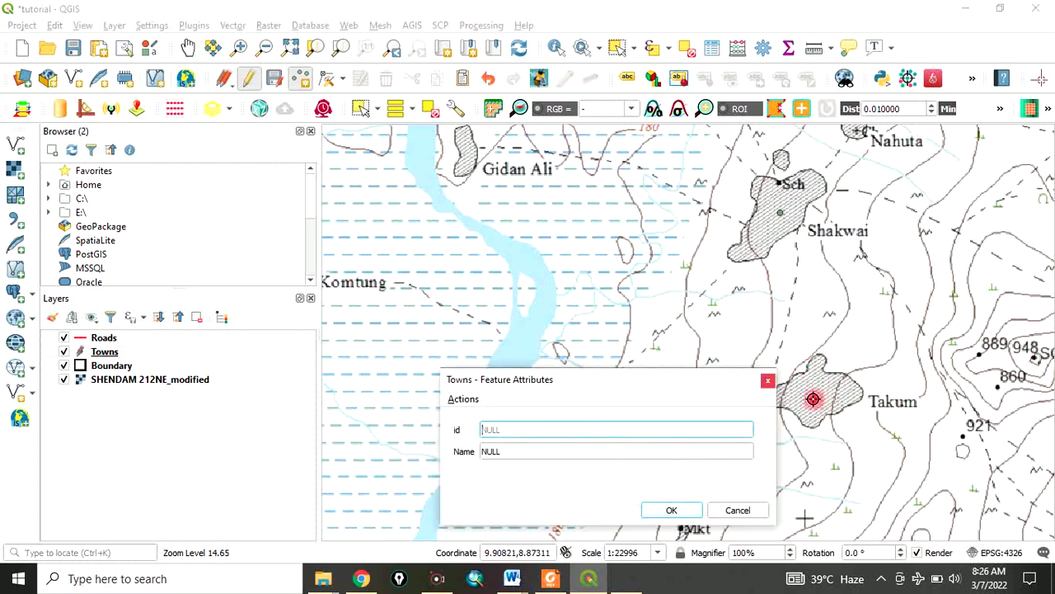
{"action": "type", "text": "2"}
{"action": "left_click", "coordinate": [499, 451]}
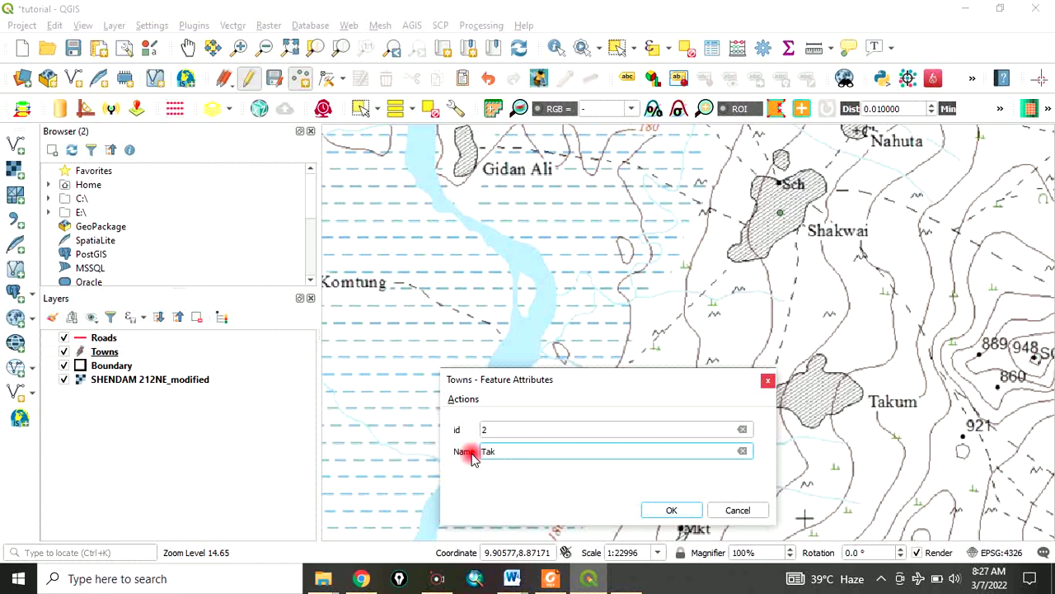
{"action": "type", "text": "Takum"}
{"action": "left_click", "coordinate": [661, 509]}
Step: Add a Towns point on the Domya settlement west of the river with id 3 and name Domya
{"action": "scroll", "coordinate": [648, 423], "scroll_direction": "down", "scroll_amount": 1}
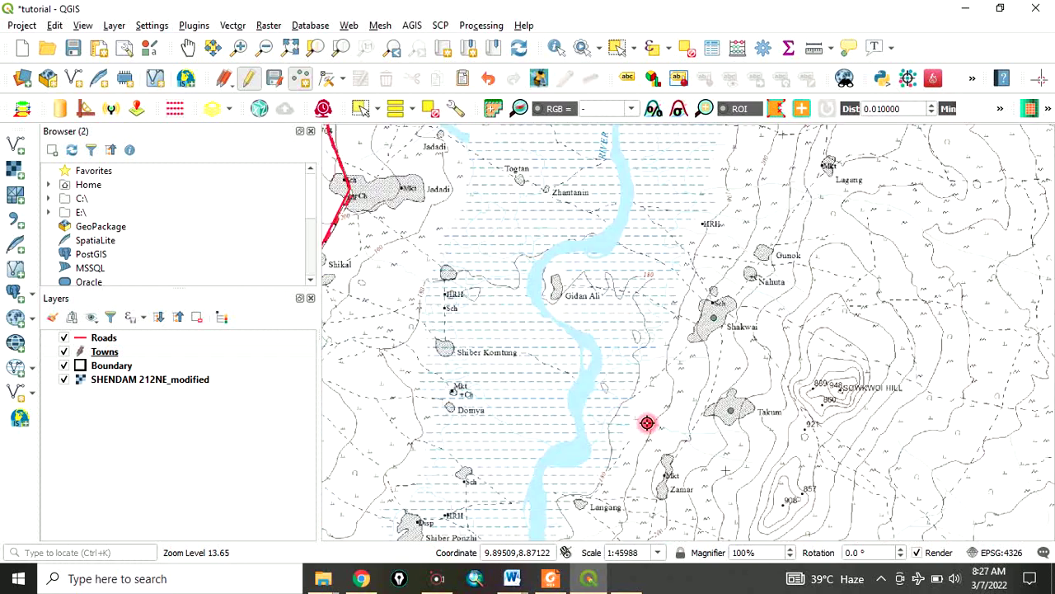
{"action": "scroll", "coordinate": [412, 344], "scroll_direction": "up", "scroll_amount": 1}
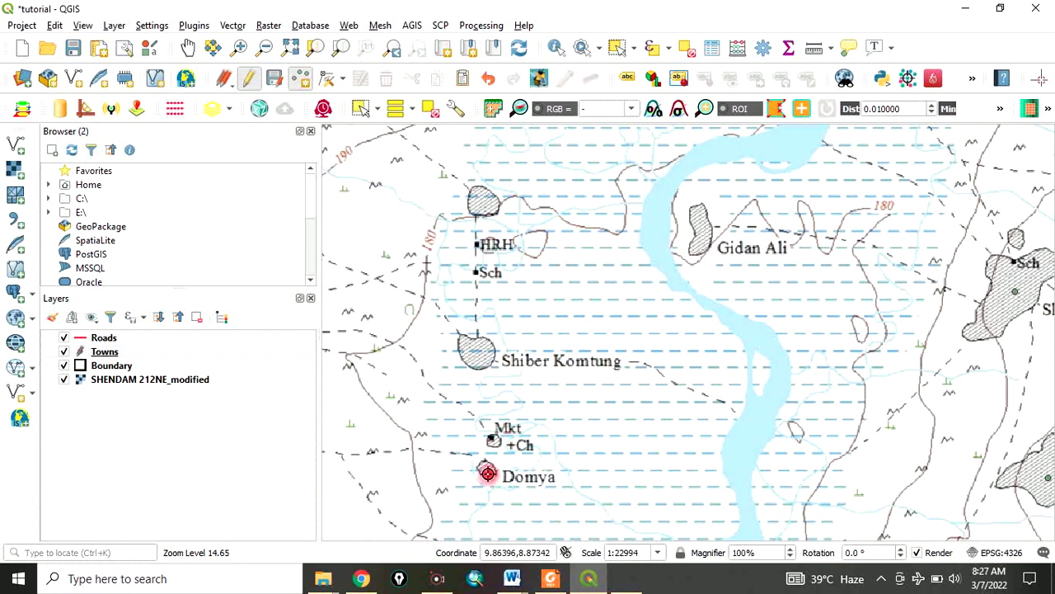
{"action": "left_click", "coordinate": [488, 473]}
{"action": "left_click_drag", "start_coordinate": [575, 377], "coordinate": [588, 193]}
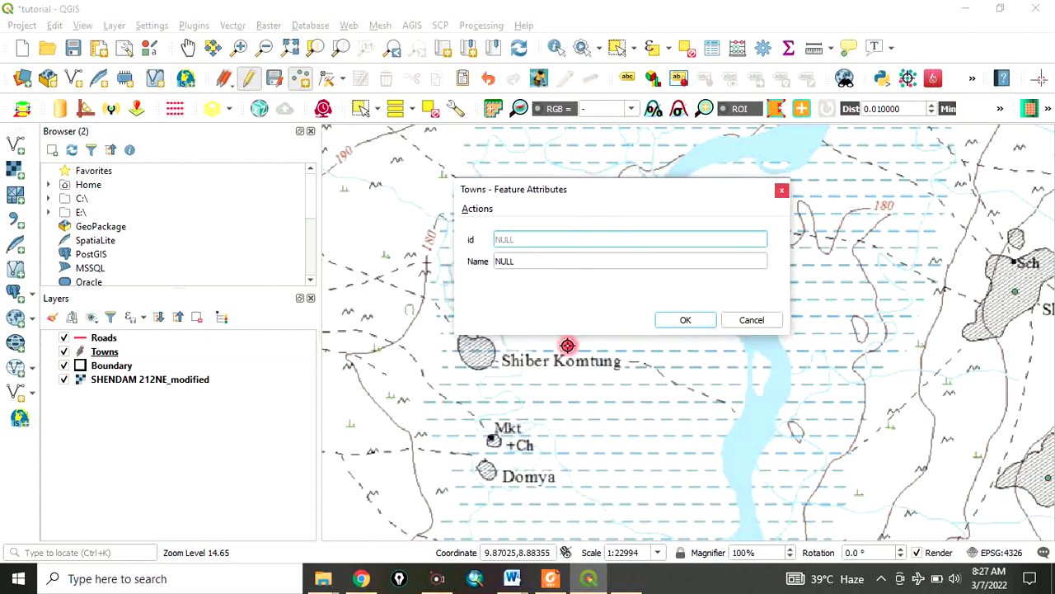
{"action": "type", "text": "3"}
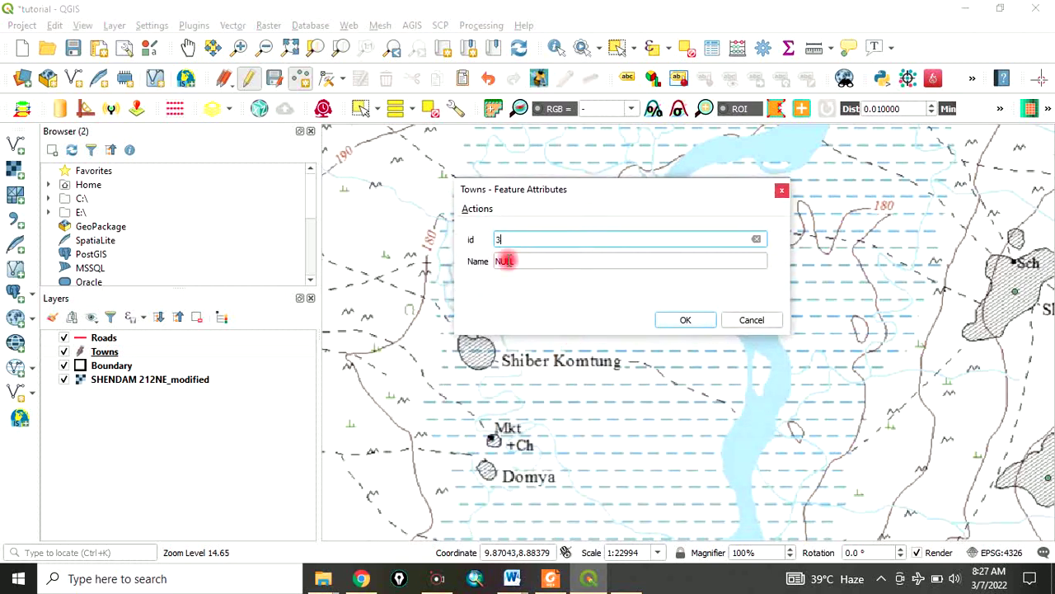
{"action": "left_click", "coordinate": [504, 260]}
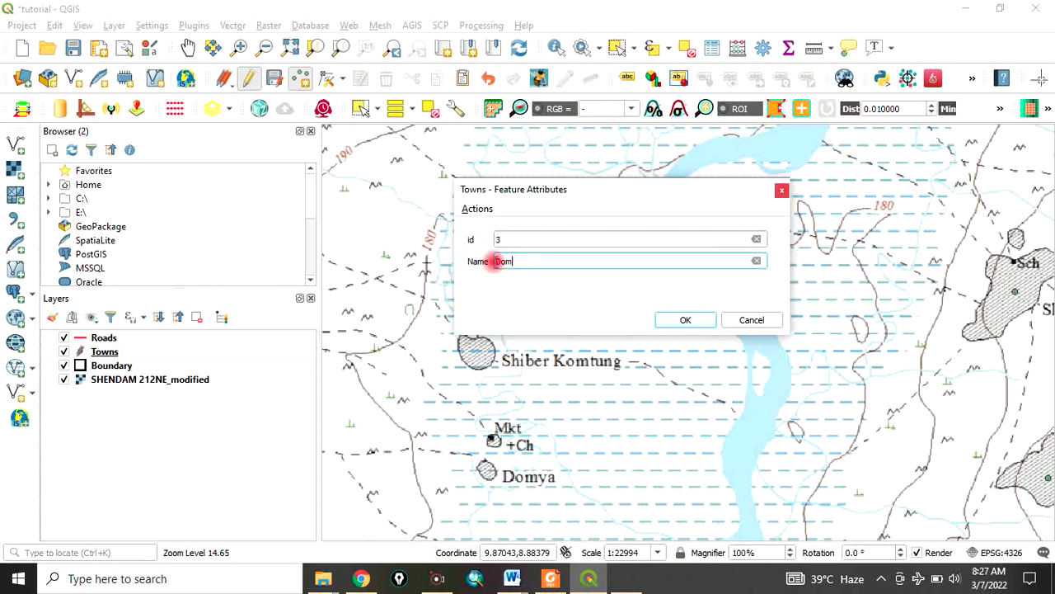
{"action": "left_click", "coordinate": [685, 320]}
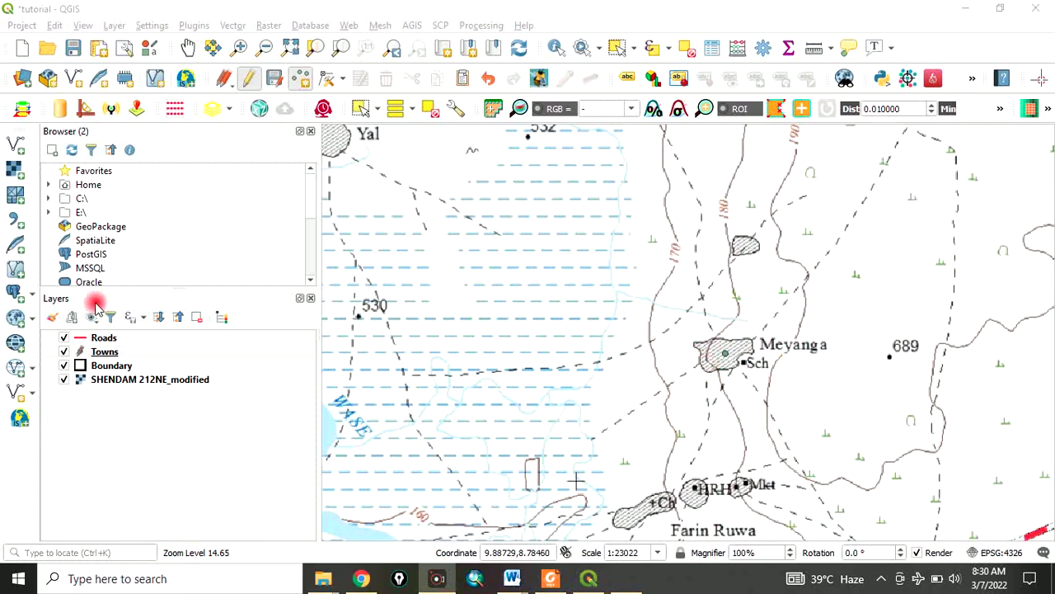
Step: Stop editing the Towns layer and save its changes
{"action": "left_click", "coordinate": [105, 352]}
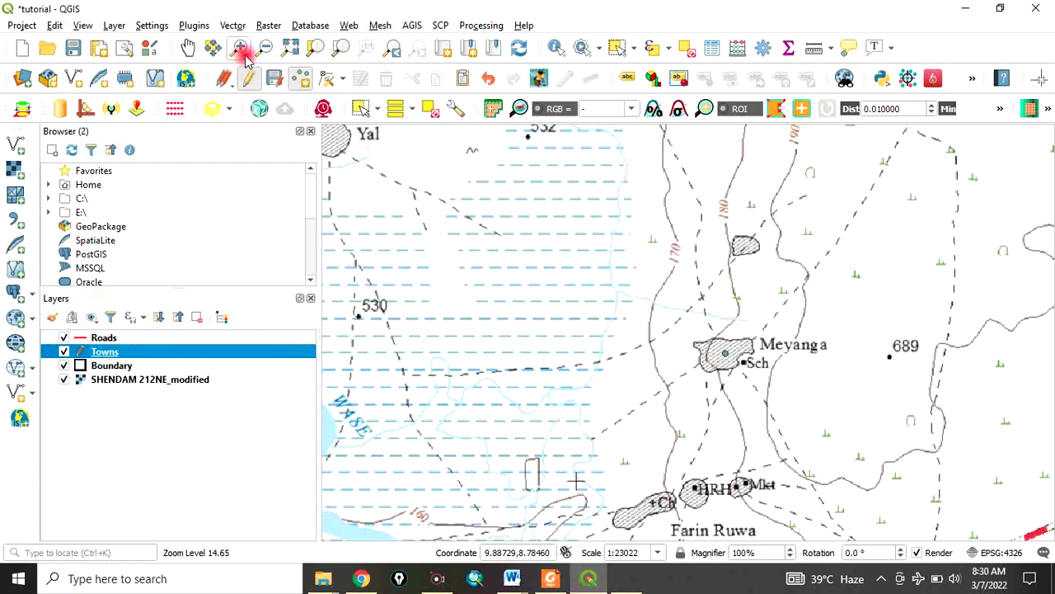
{"action": "left_click", "coordinate": [250, 88]}
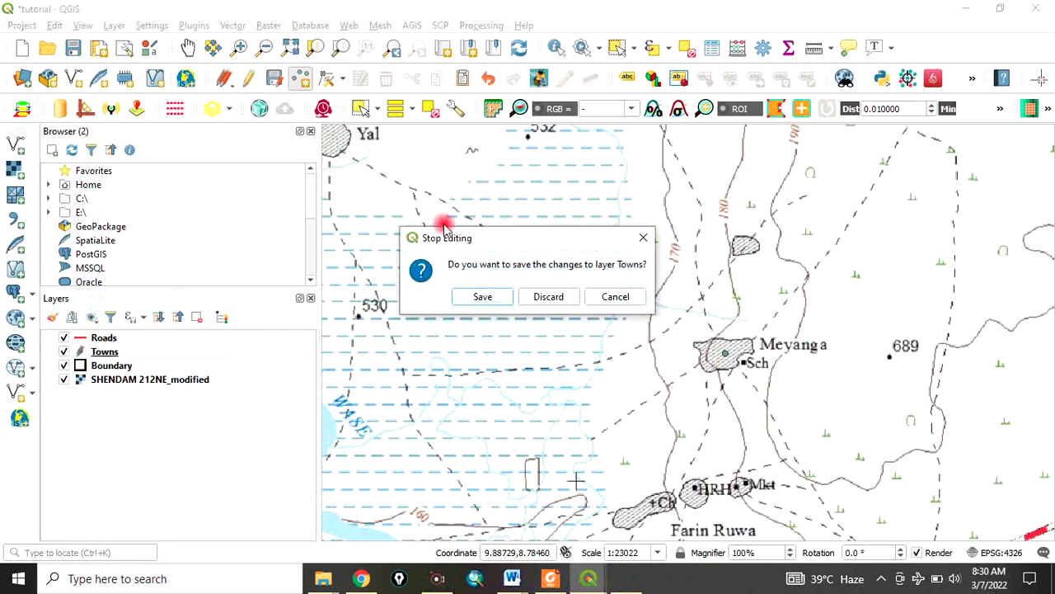
{"action": "left_click", "coordinate": [480, 299]}
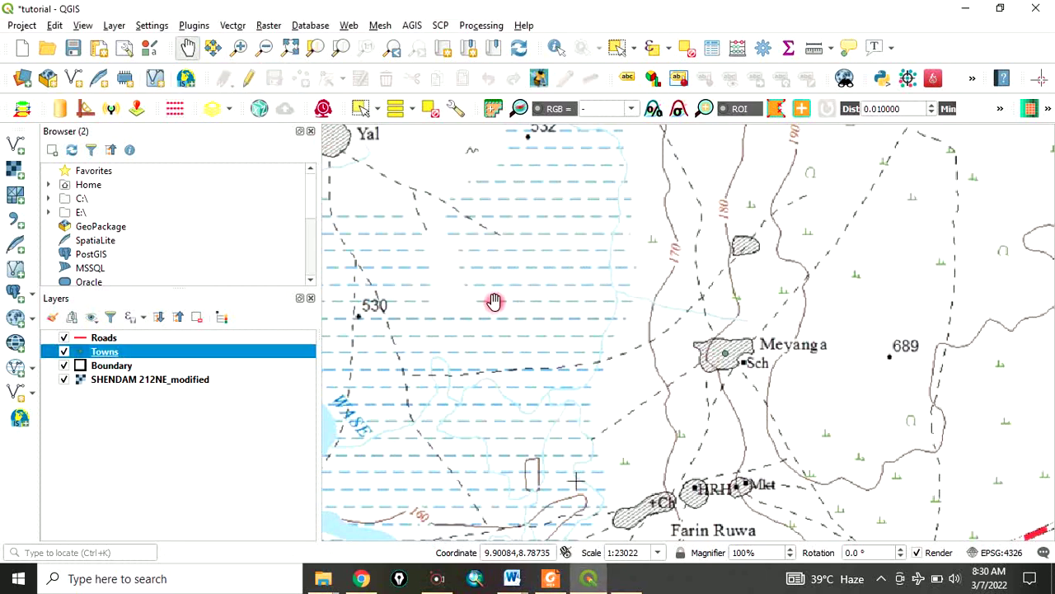
Step: Zoom to the extent of the Boundary layer and hide the SHENDAM 212NE_modified raster
{"action": "right_click", "coordinate": [99, 365]}
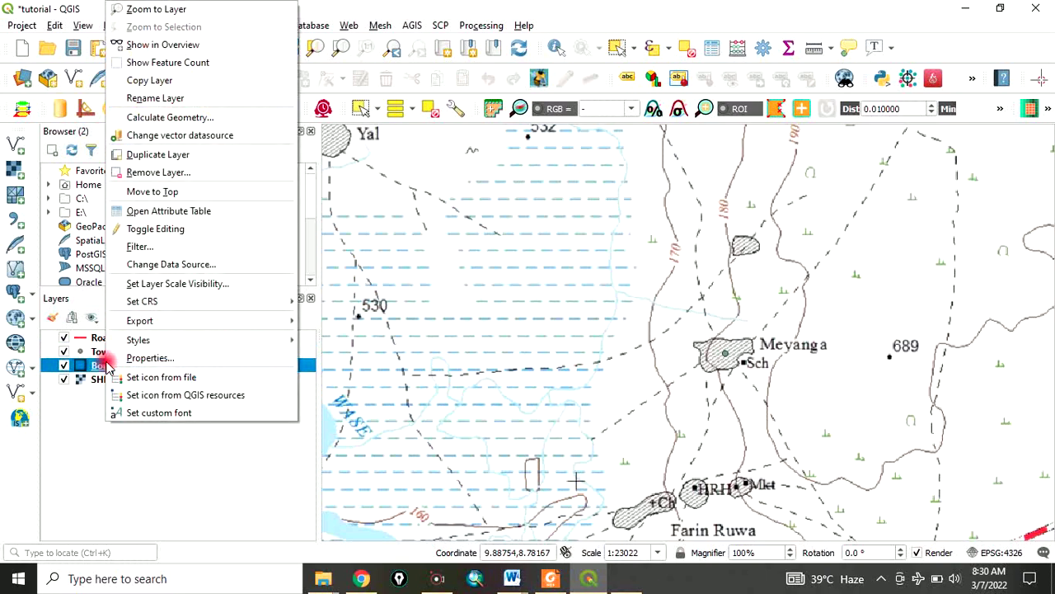
{"action": "left_click", "coordinate": [164, 9]}
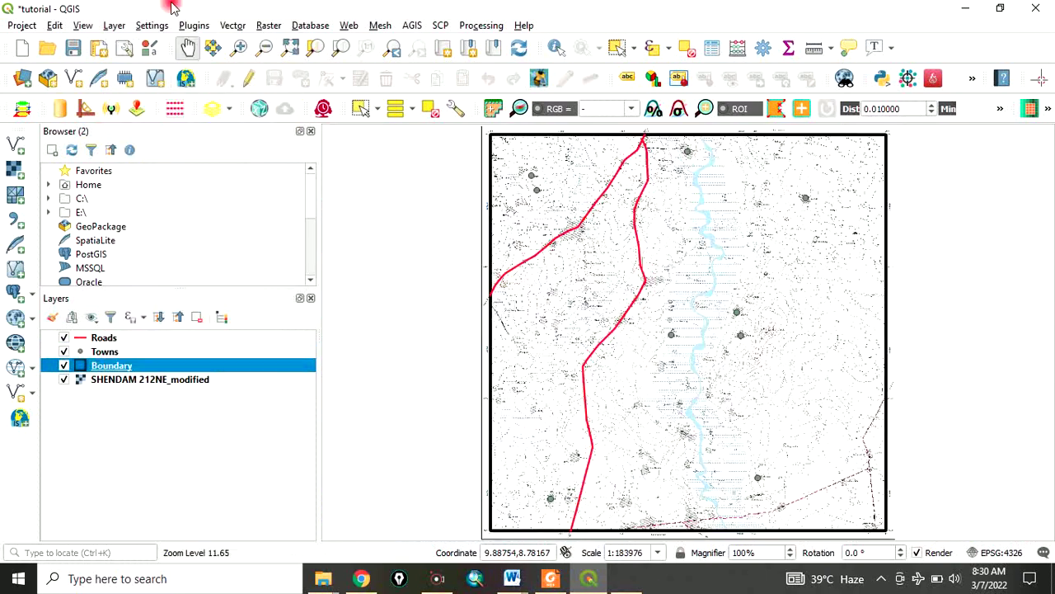
{"action": "left_click", "coordinate": [63, 381]}
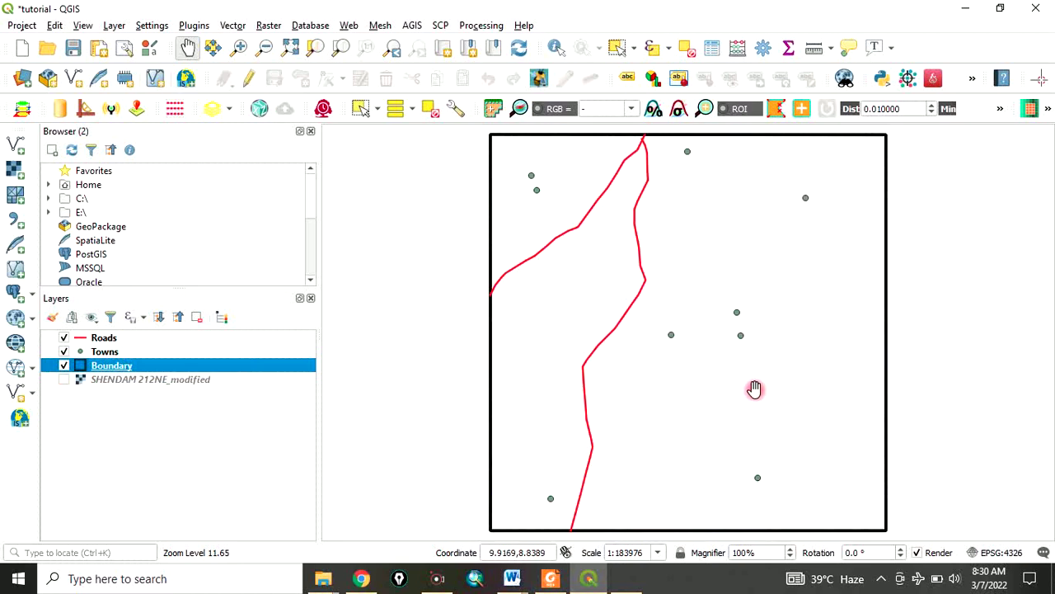
Step: Label the Towns points with single labels based on the Name field
{"action": "left_click", "coordinate": [120, 372]}
{"action": "left_click_drag", "start_coordinate": [119, 372], "coordinate": [110, 360]}
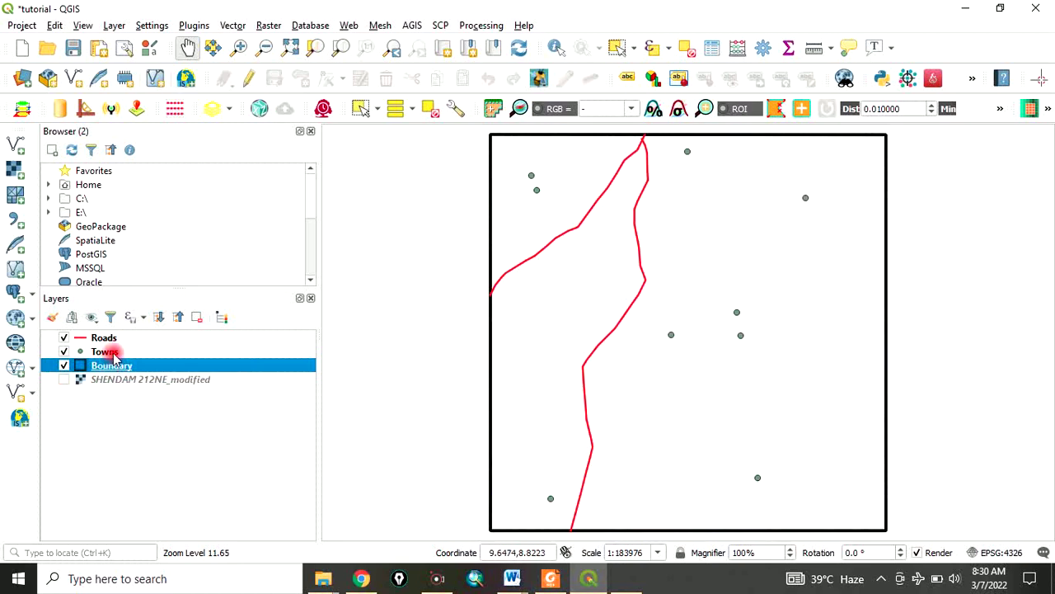
{"action": "left_click", "coordinate": [114, 353]}
{"action": "double_click", "coordinate": [113, 353]}
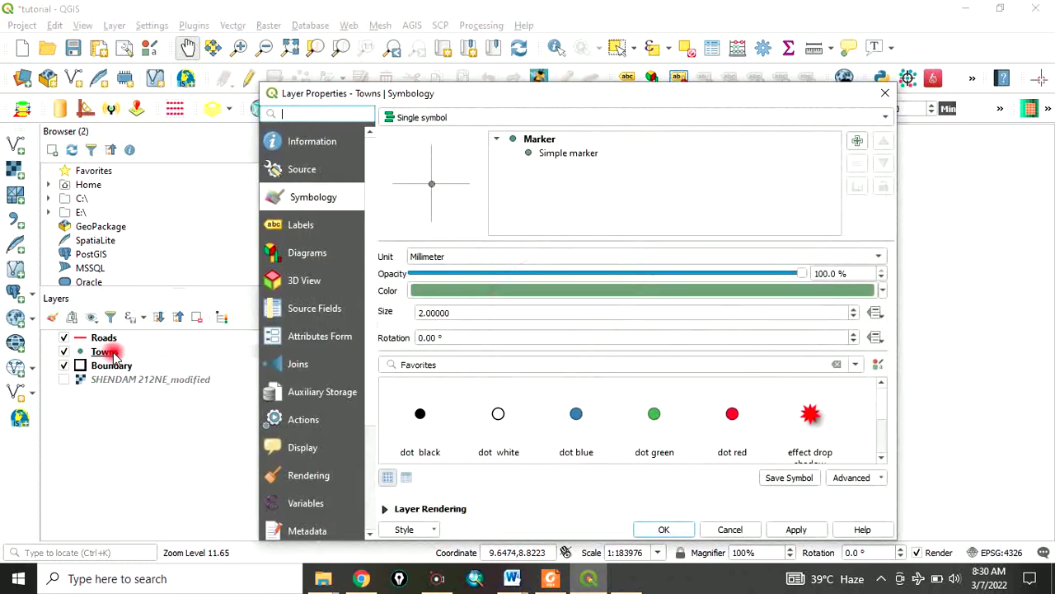
{"action": "left_click", "coordinate": [302, 225]}
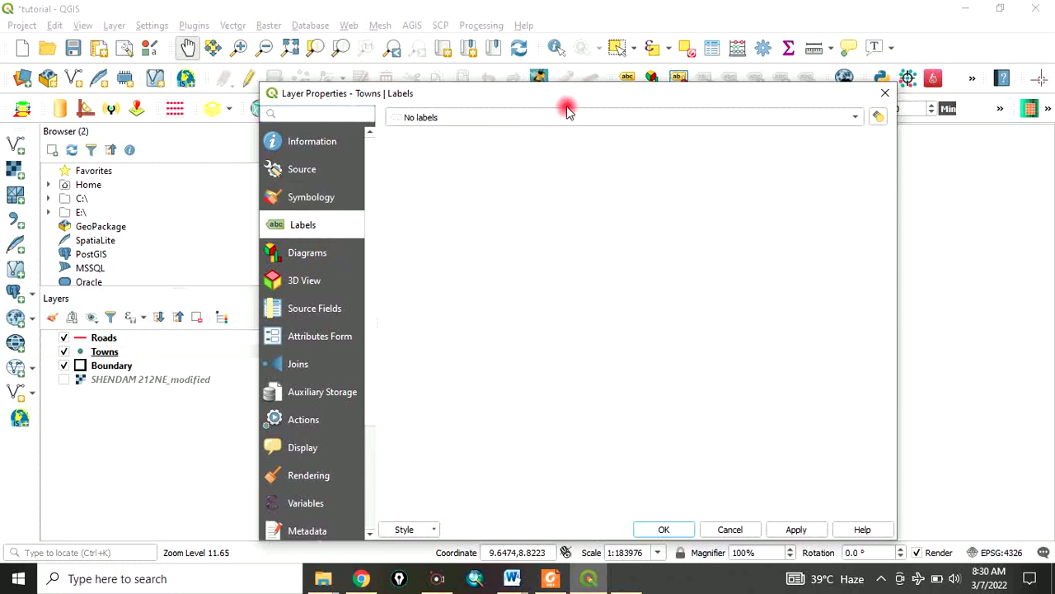
{"action": "left_click", "coordinate": [639, 116]}
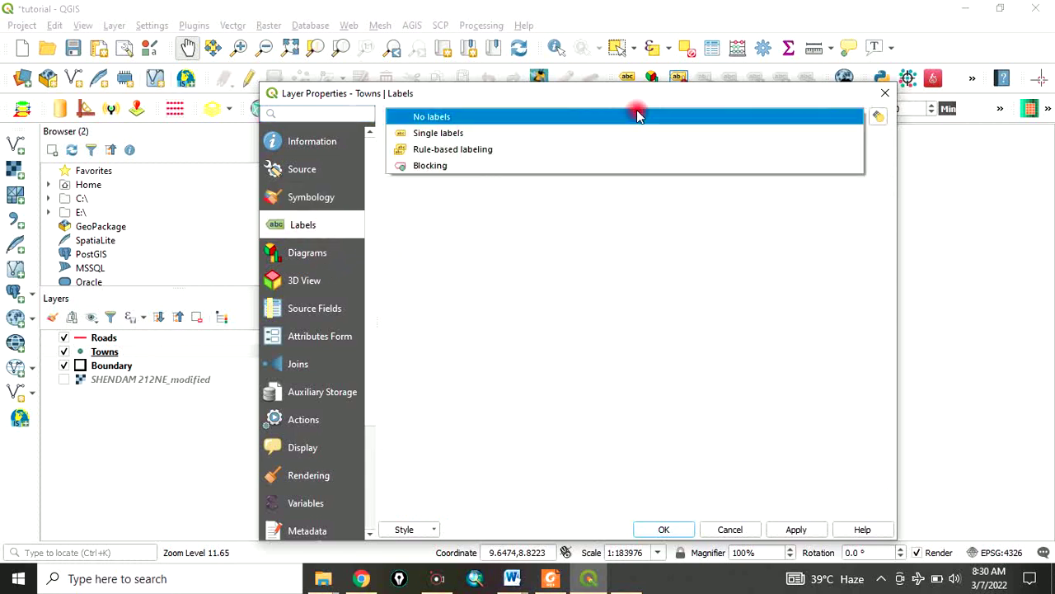
{"action": "left_click", "coordinate": [464, 137]}
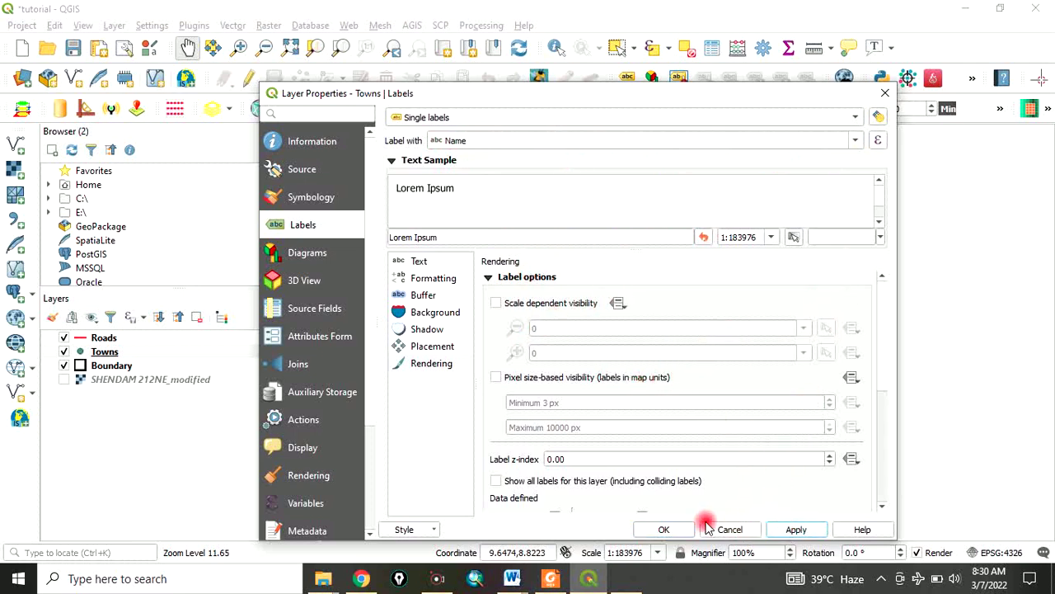
{"action": "left_click", "coordinate": [668, 529]}
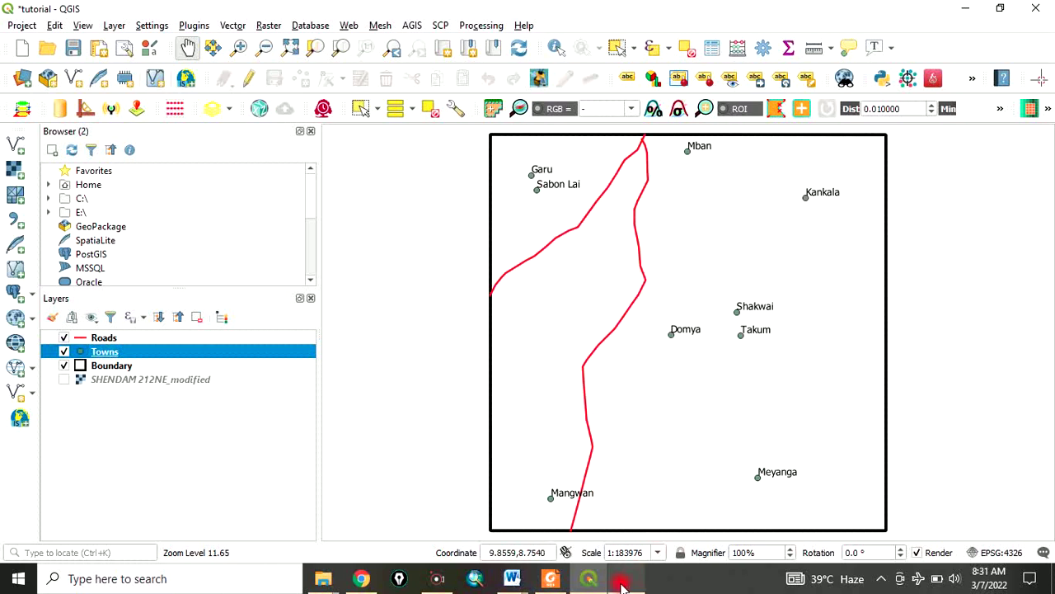
{"action": "left_click", "coordinate": [624, 584]}
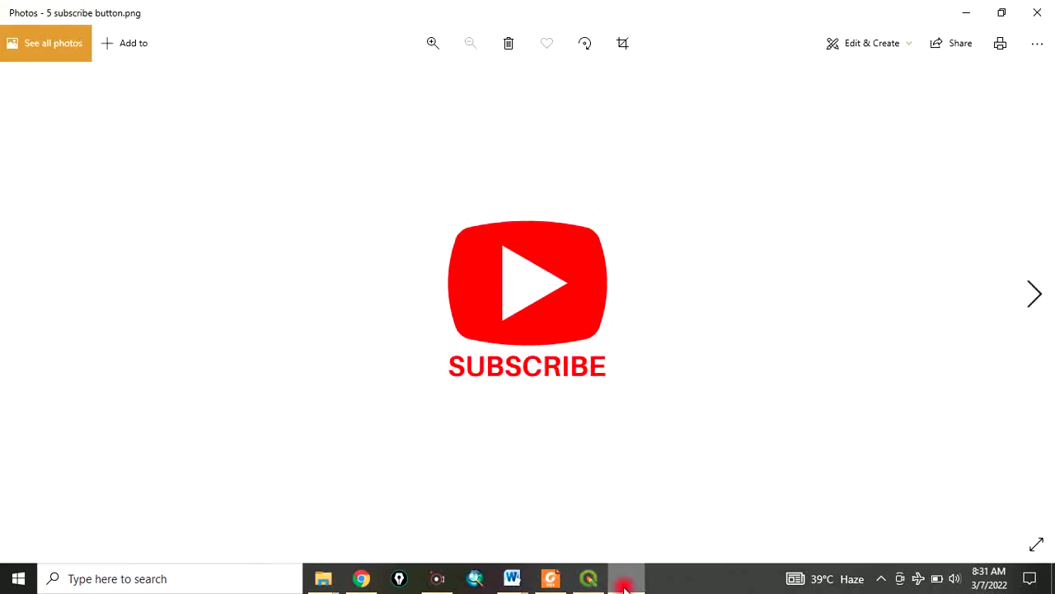
{"action": "left_click", "coordinate": [626, 588]}
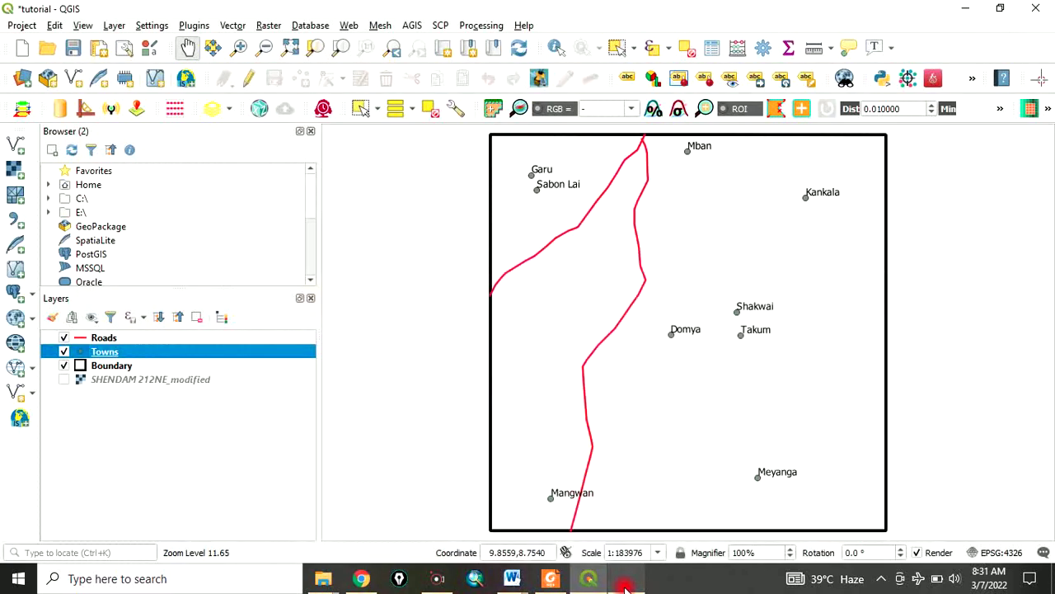